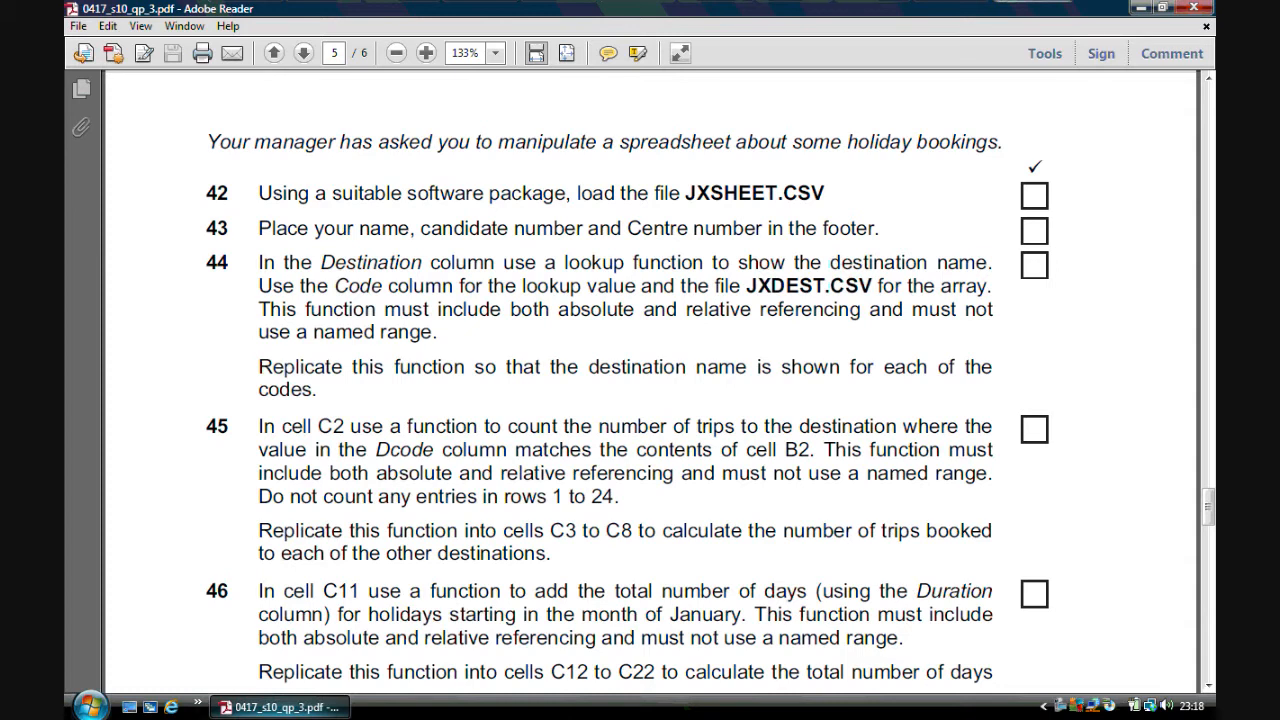
Open JXSHEET.csv from the ICT COURSE > June 2010 3 > 0417 Paper 03 June 10 folder
{"action": "left_click", "coordinate": [1141, 9]}
{"action": "double_click", "coordinate": [92, 125]}
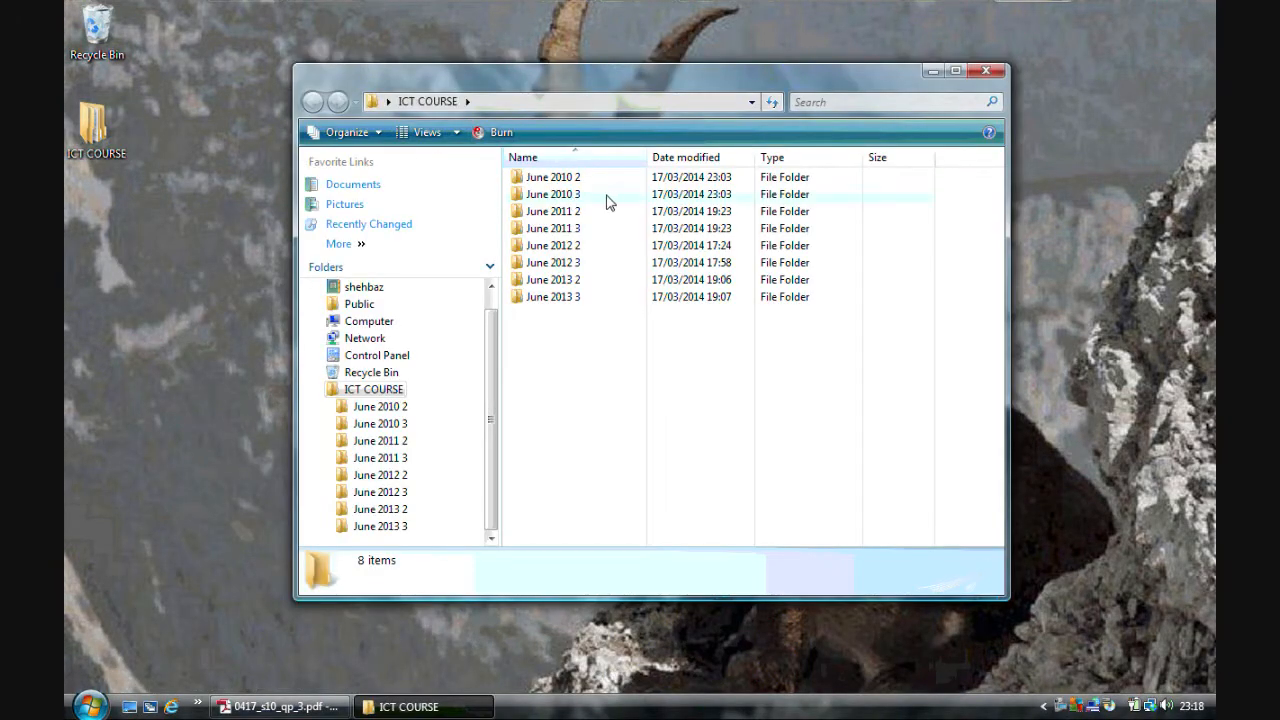
{"action": "double_click", "coordinate": [577, 196]}
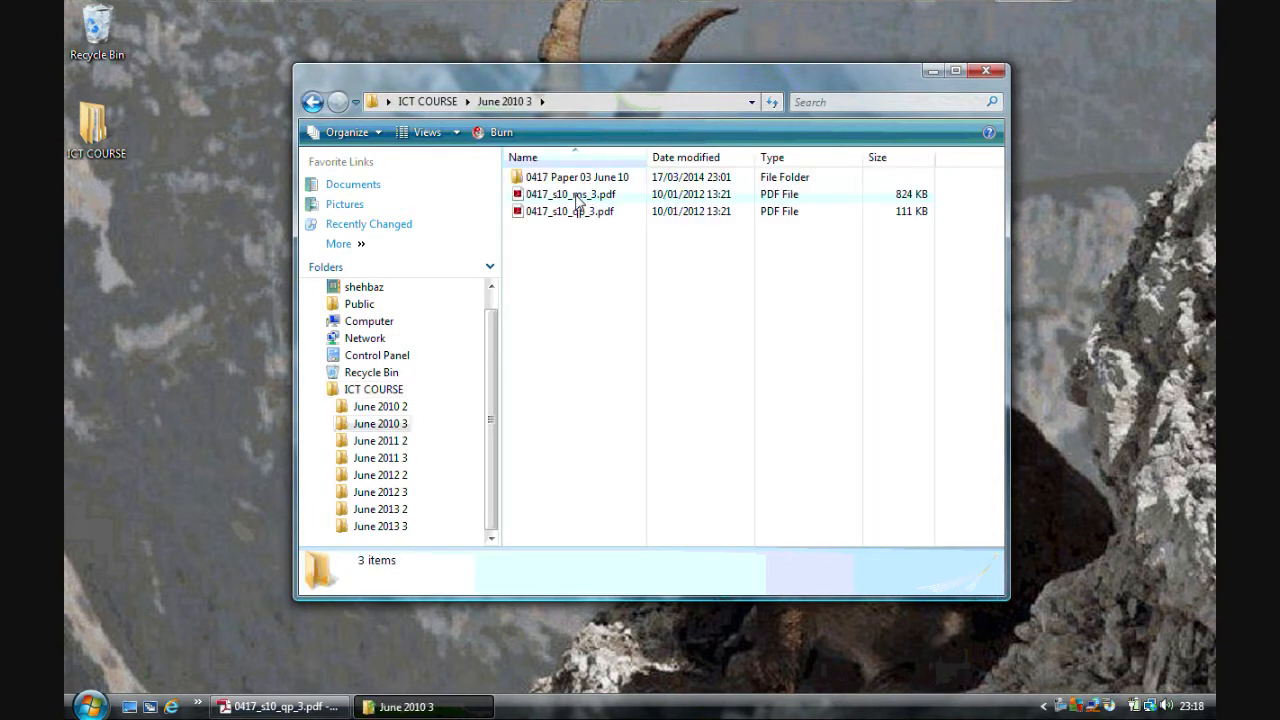
{"action": "double_click", "coordinate": [585, 178]}
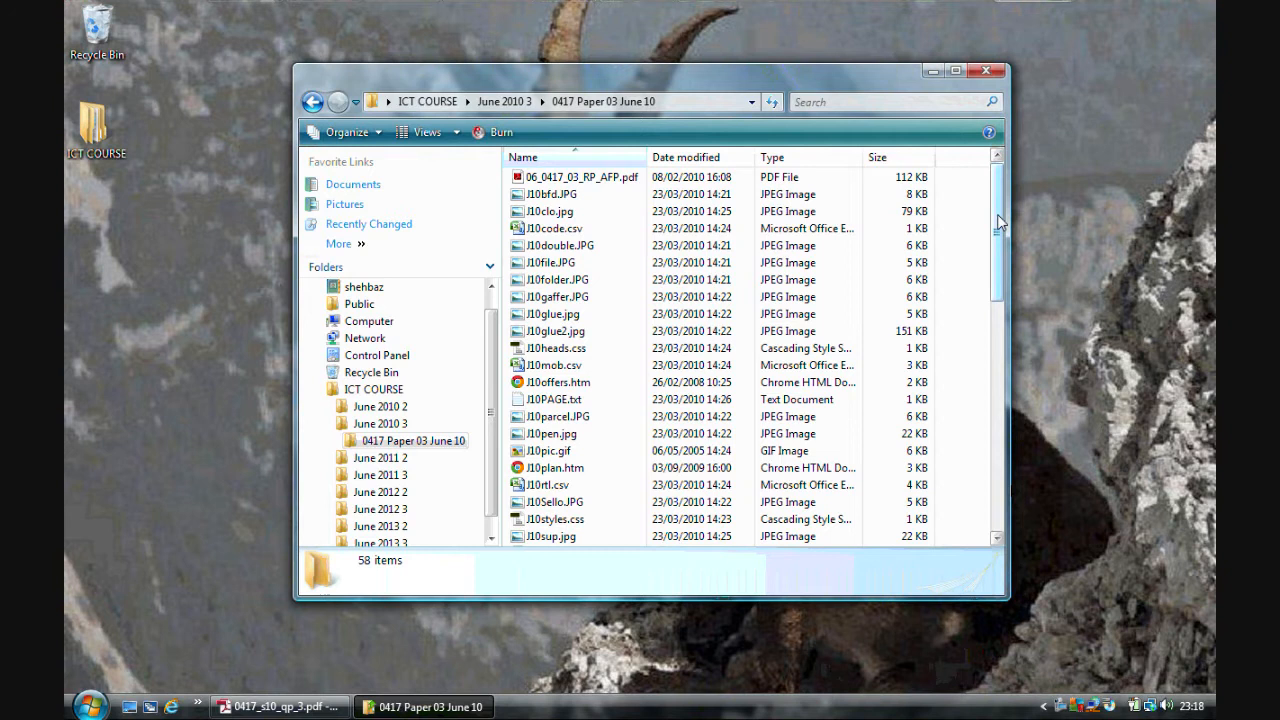
{"action": "left_click_drag", "start_coordinate": [998, 222], "coordinate": [998, 362]}
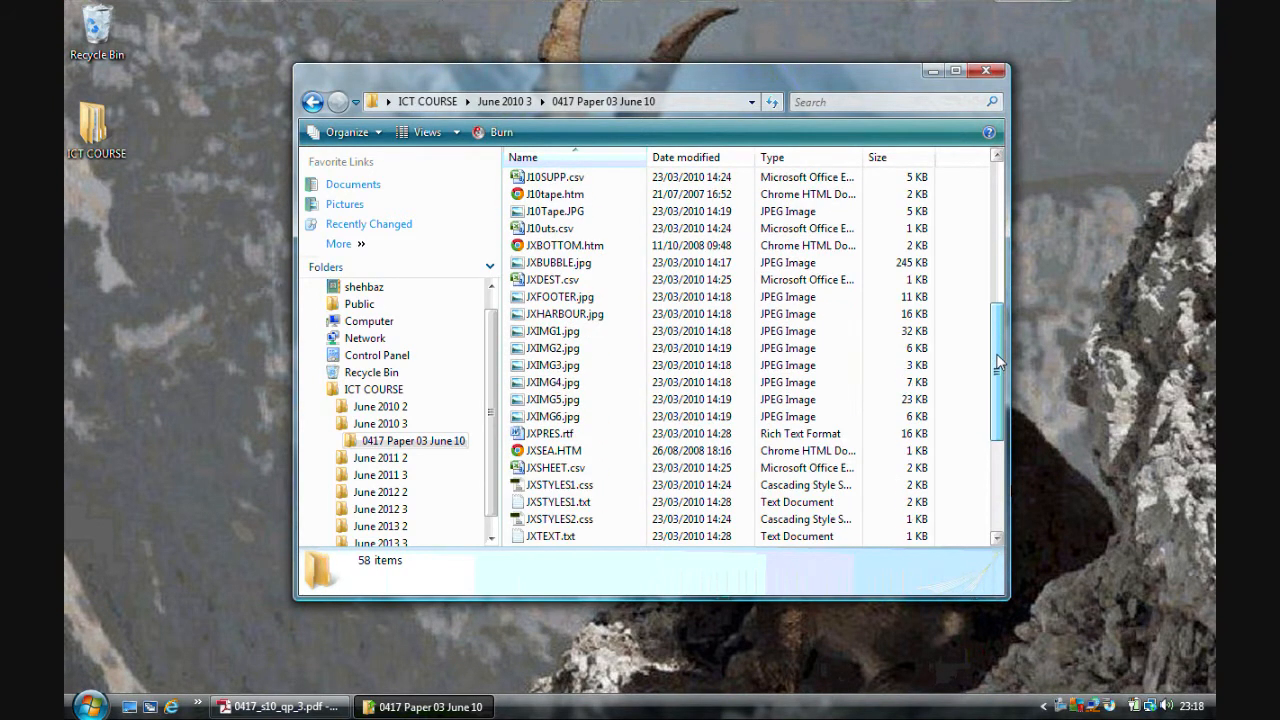
{"action": "double_click", "coordinate": [556, 468]}
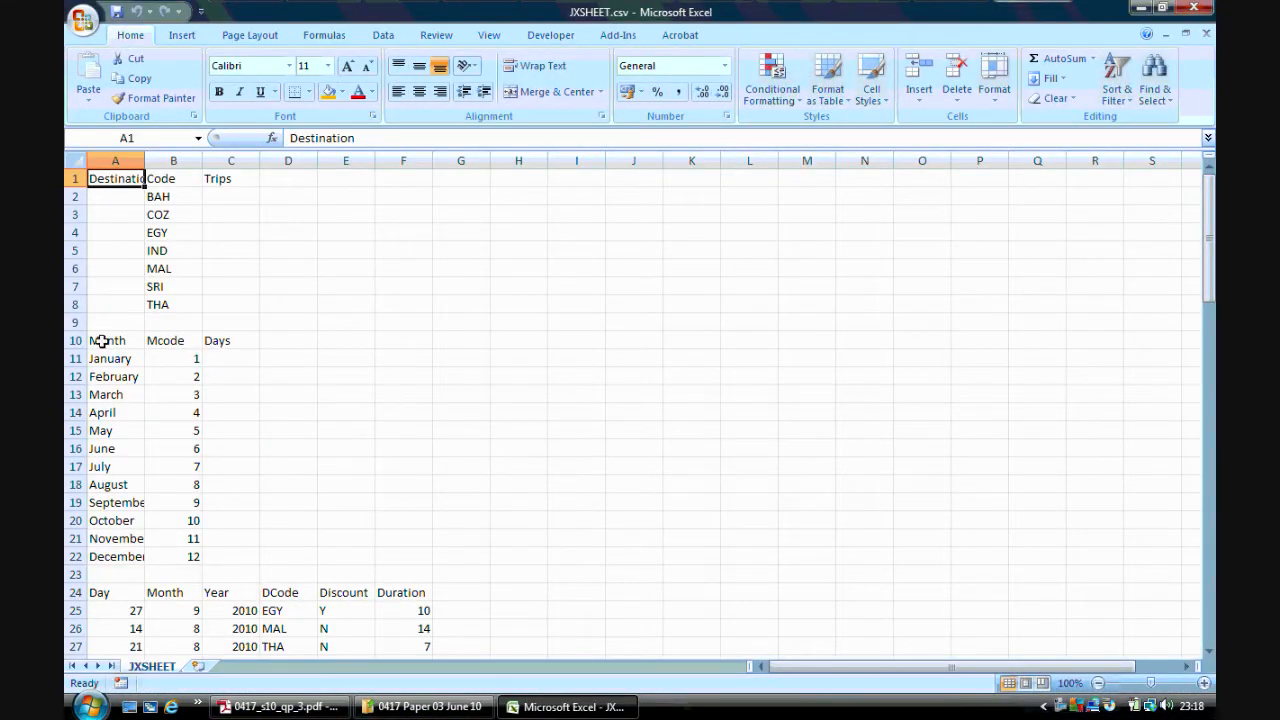
Autofit the widths of columns A and B to their contents
{"action": "double_click", "coordinate": [145, 160]}
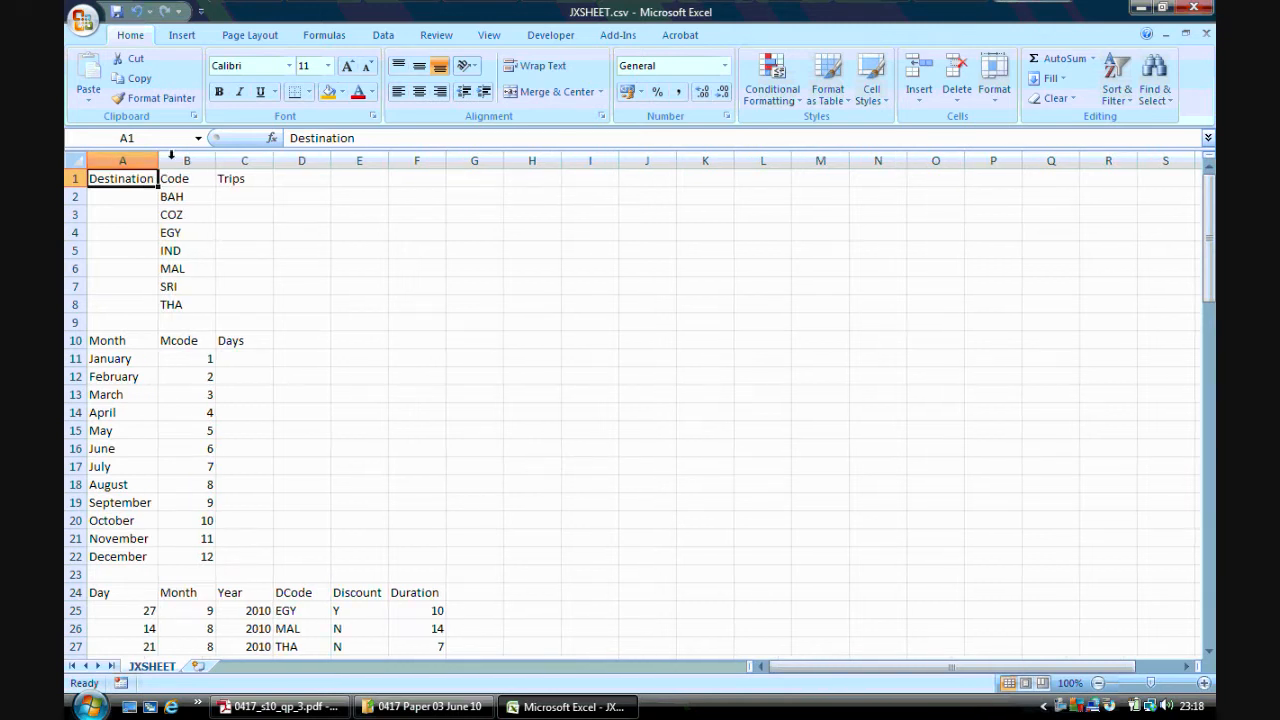
{"action": "left_click_drag", "start_coordinate": [214, 161], "coordinate": [214, 164]}
{"action": "double_click", "coordinate": [214, 164]}
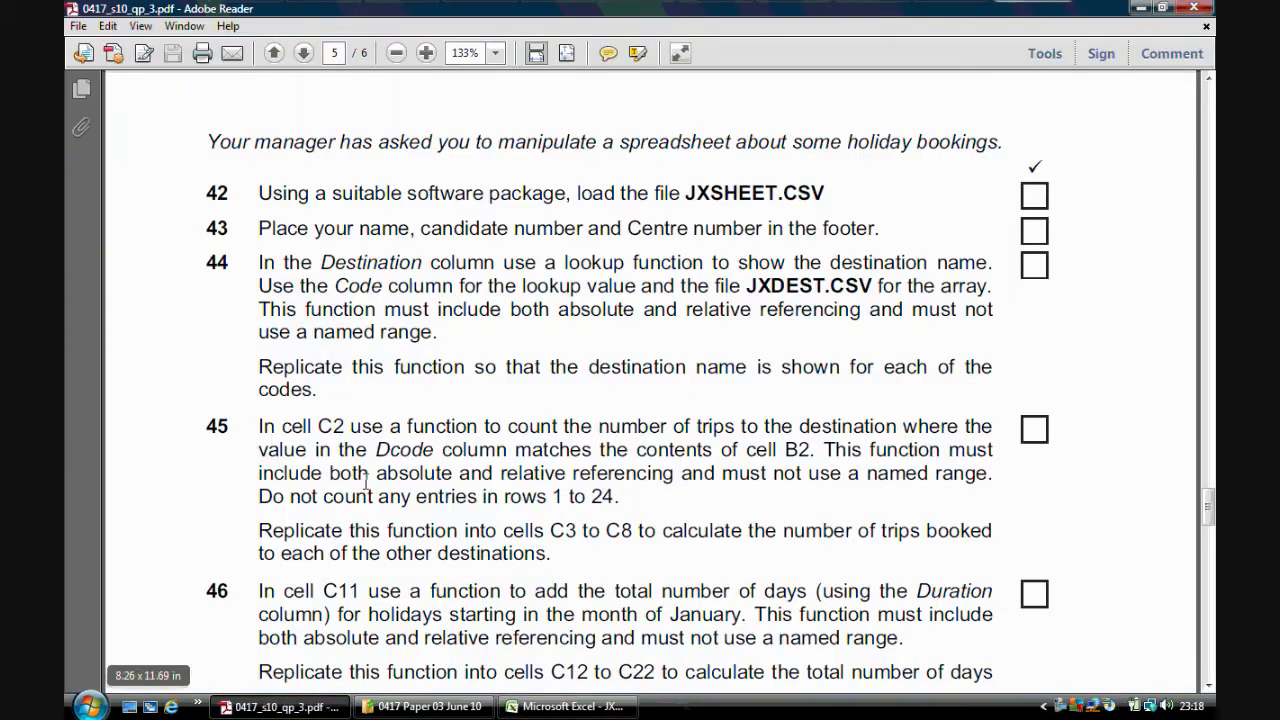
Check the task paper, then add a footer reading "Name, centre number, candidate number" to the worksheet
{"action": "left_click", "coordinate": [281, 706]}
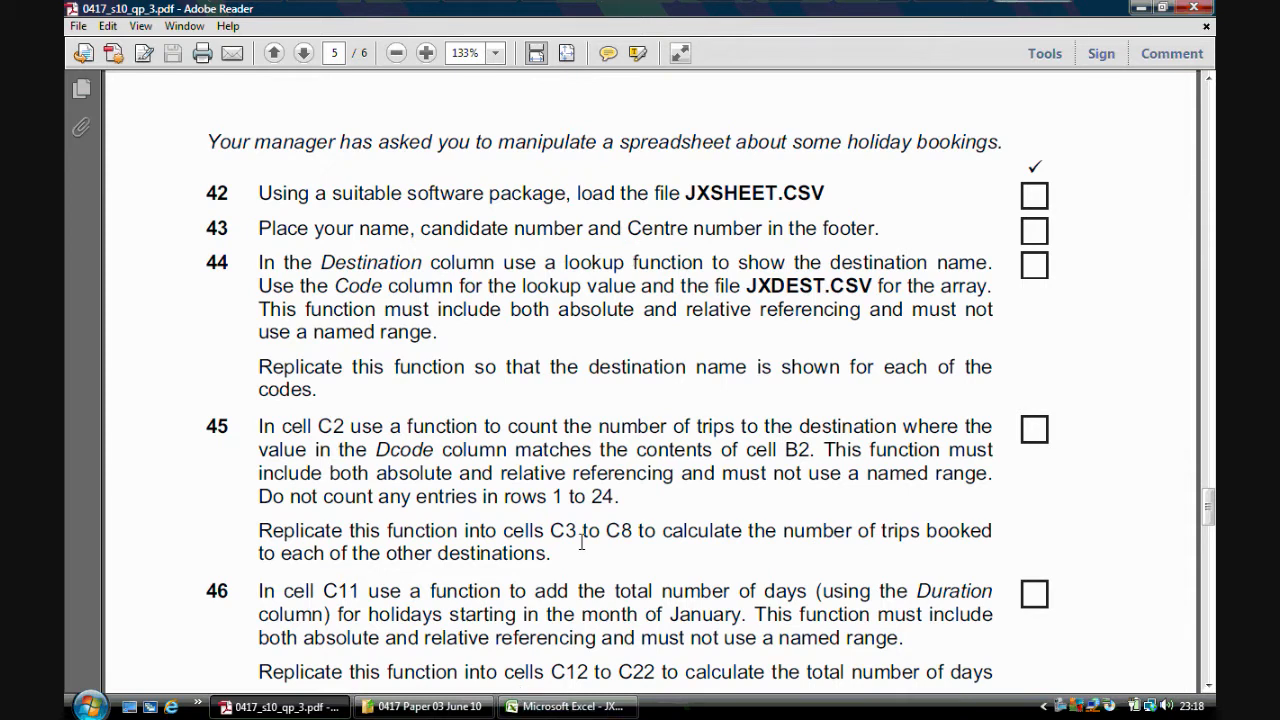
{"action": "left_click", "coordinate": [565, 706]}
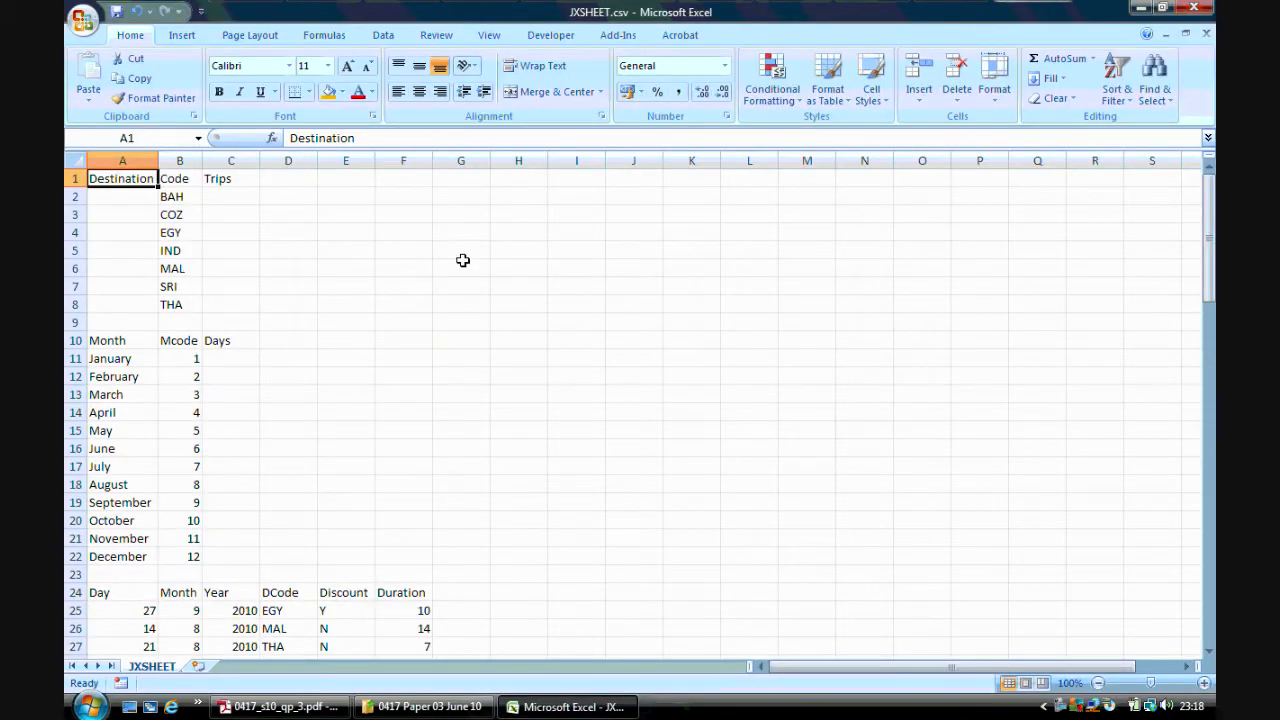
{"action": "left_click", "coordinate": [182, 35]}
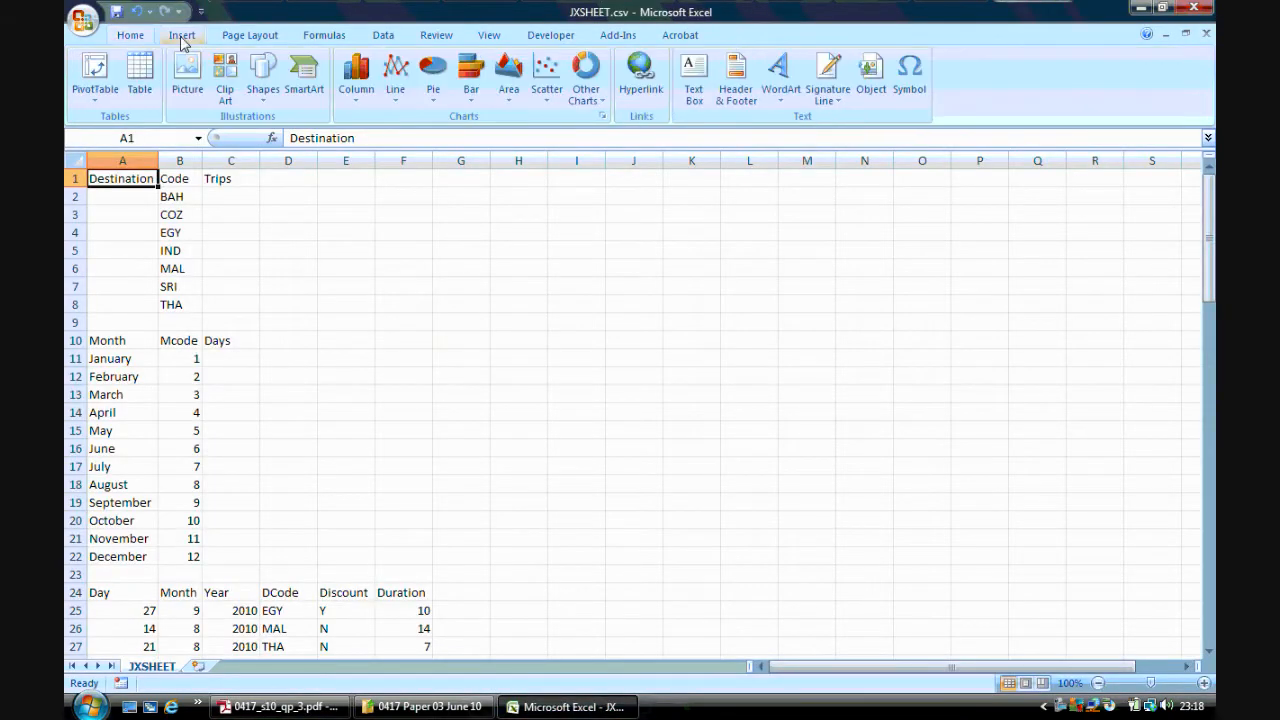
{"action": "left_click", "coordinate": [740, 100]}
{"action": "left_click", "coordinate": [575, 92]}
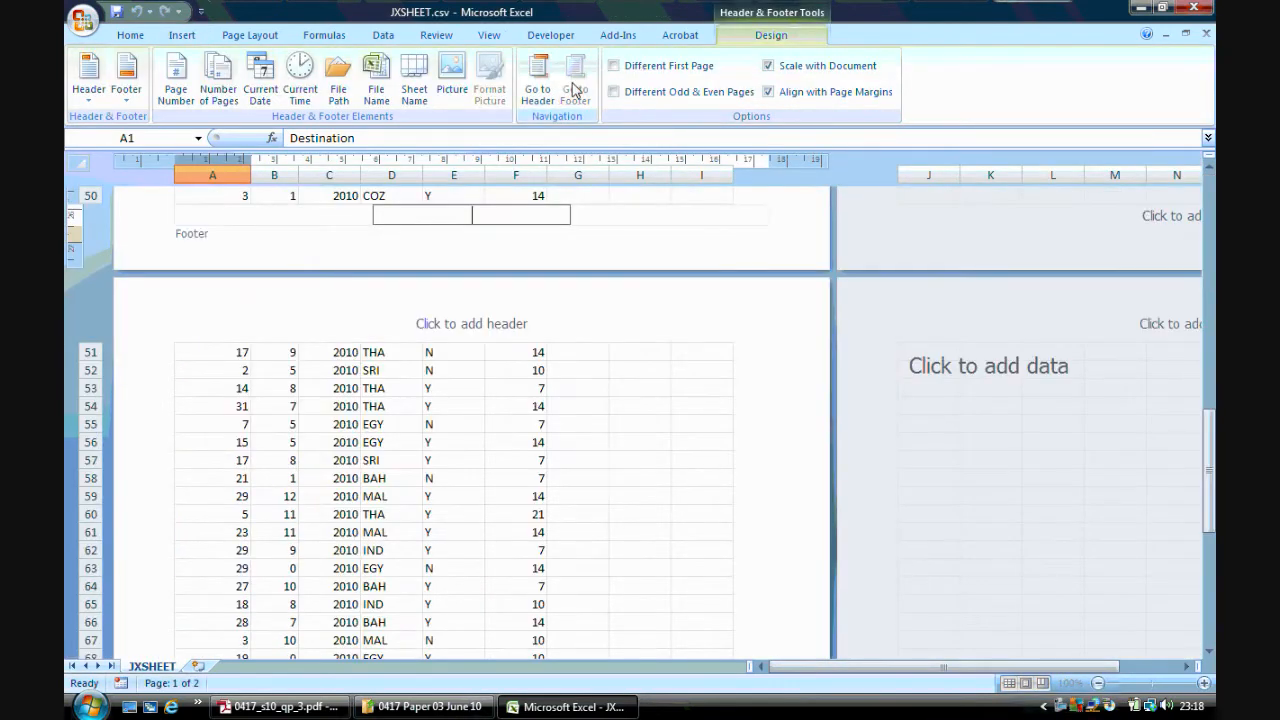
{"action": "type", "text": "Name, centre number, candidate"}
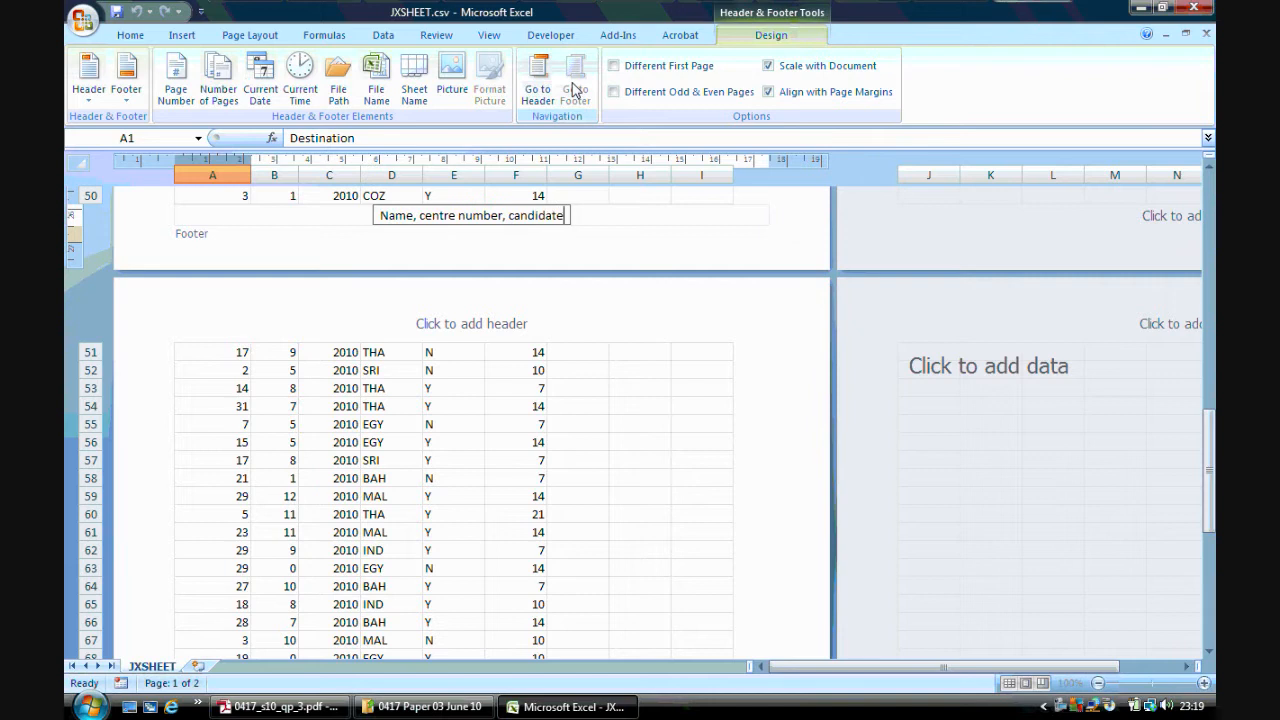
{"action": "type", "text": " number"}
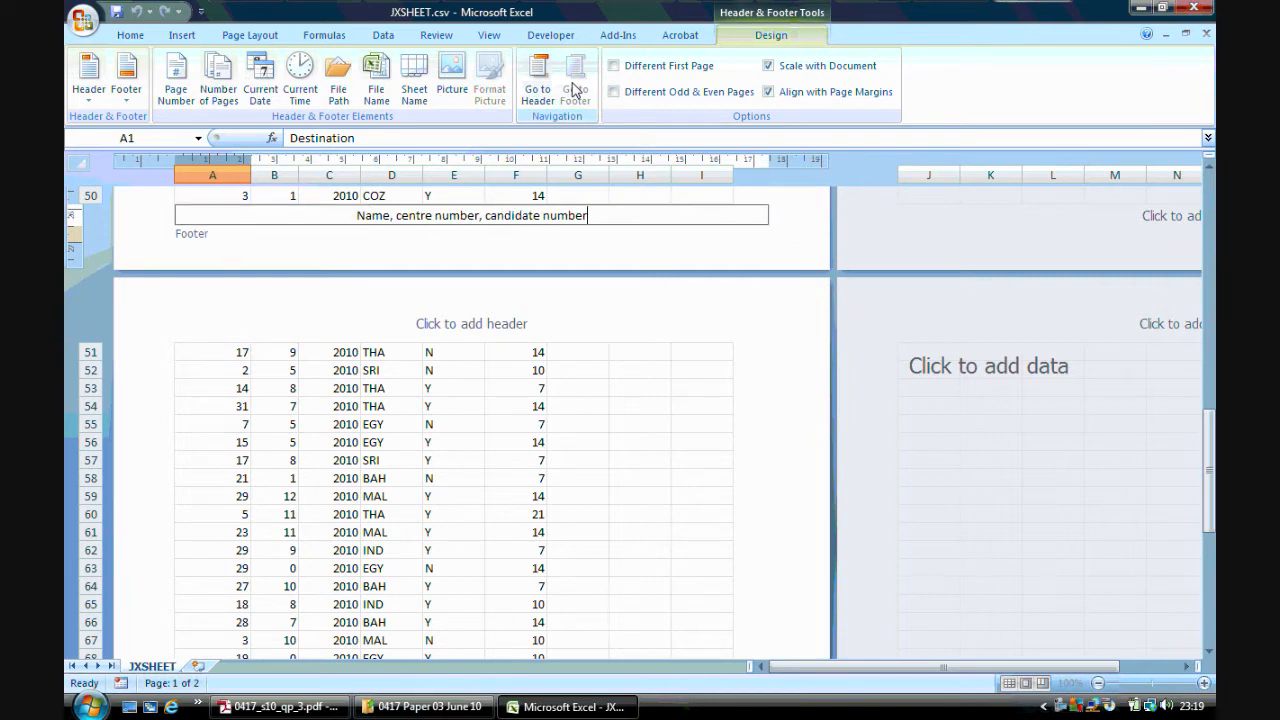
{"action": "left_click", "coordinate": [576, 406]}
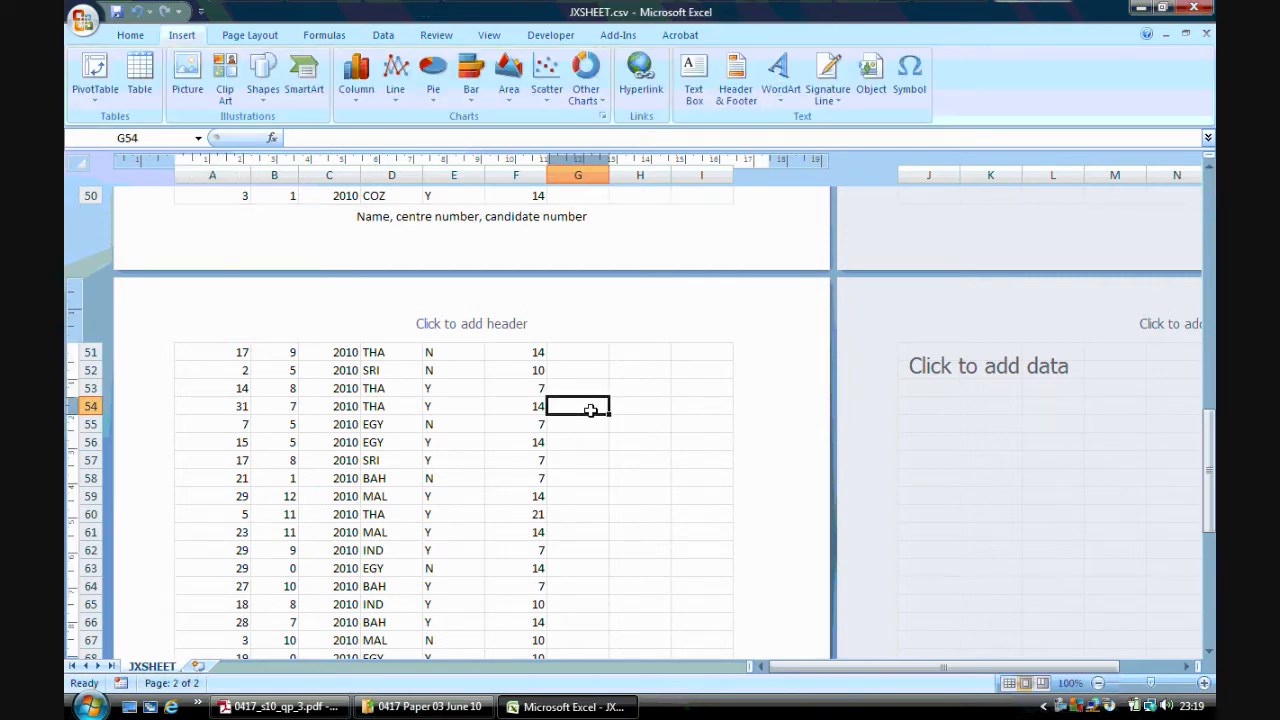
Switch the worksheet back to Normal view and return to the top of the sheet
{"action": "left_click", "coordinate": [488, 35]}
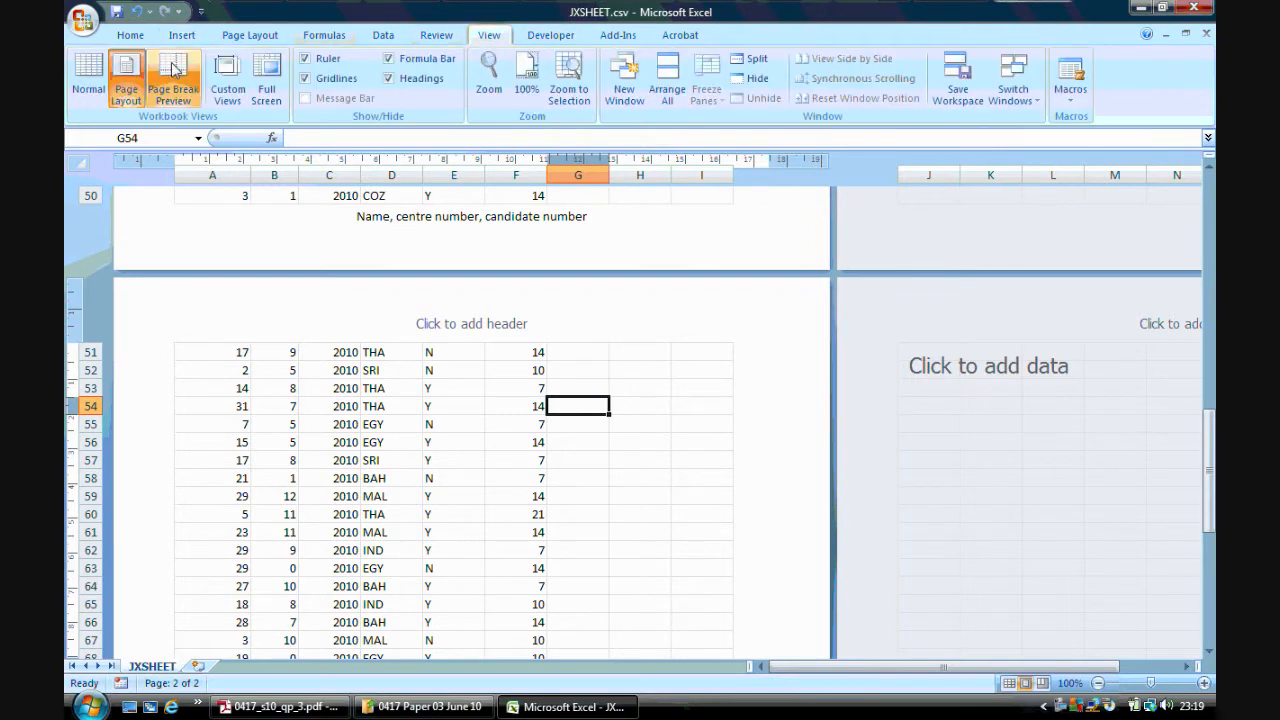
{"action": "left_click", "coordinate": [88, 78]}
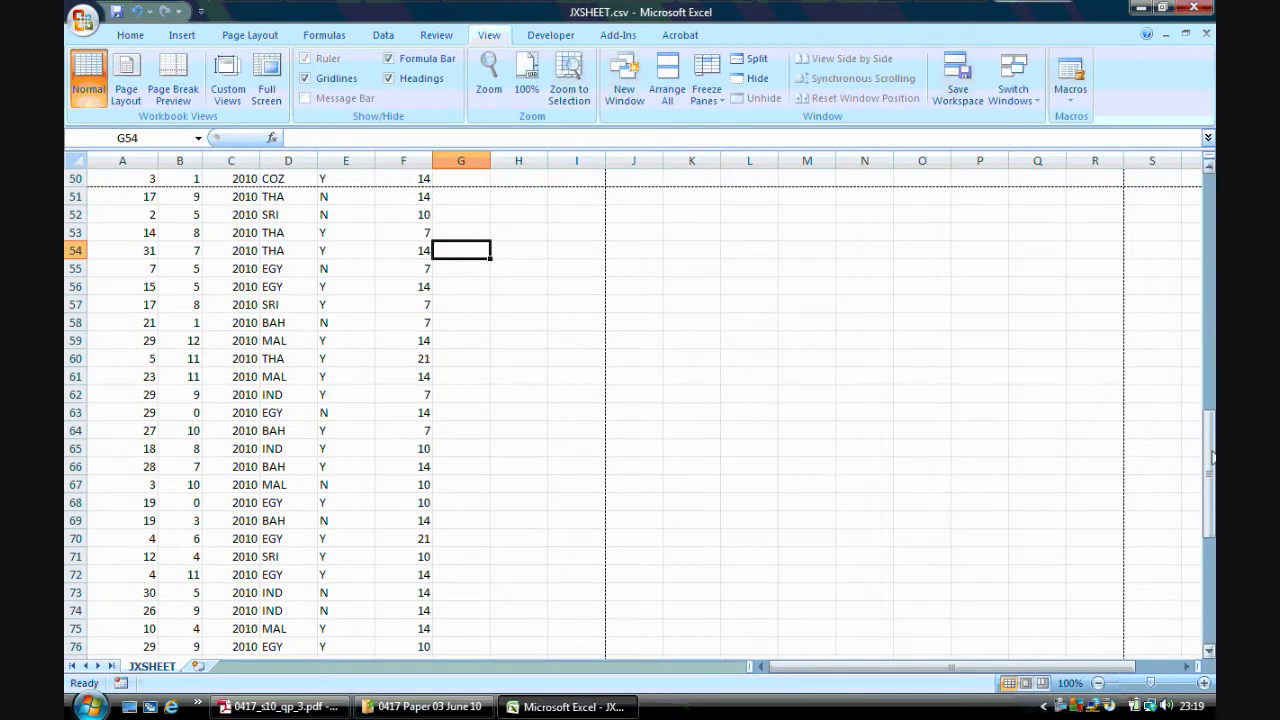
{"action": "left_click", "coordinate": [1208, 194]}
{"action": "left_click", "coordinate": [445, 276]}
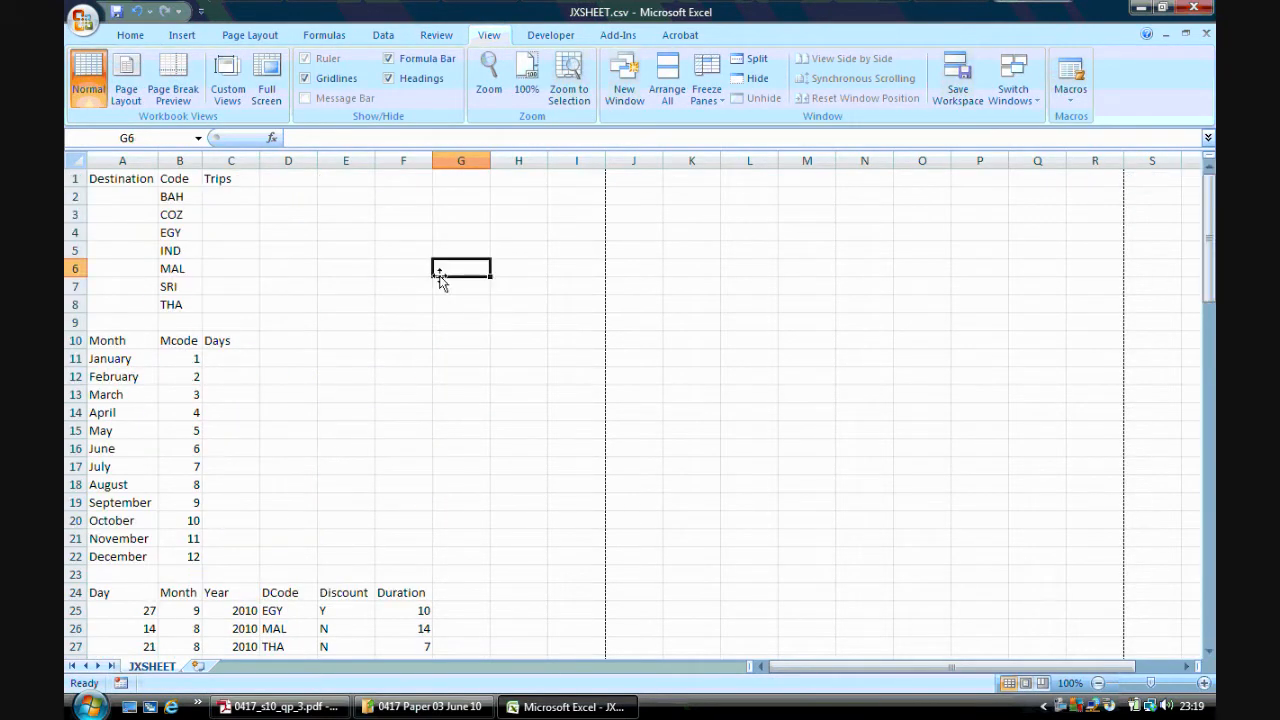
{"action": "left_click", "coordinate": [130, 35]}
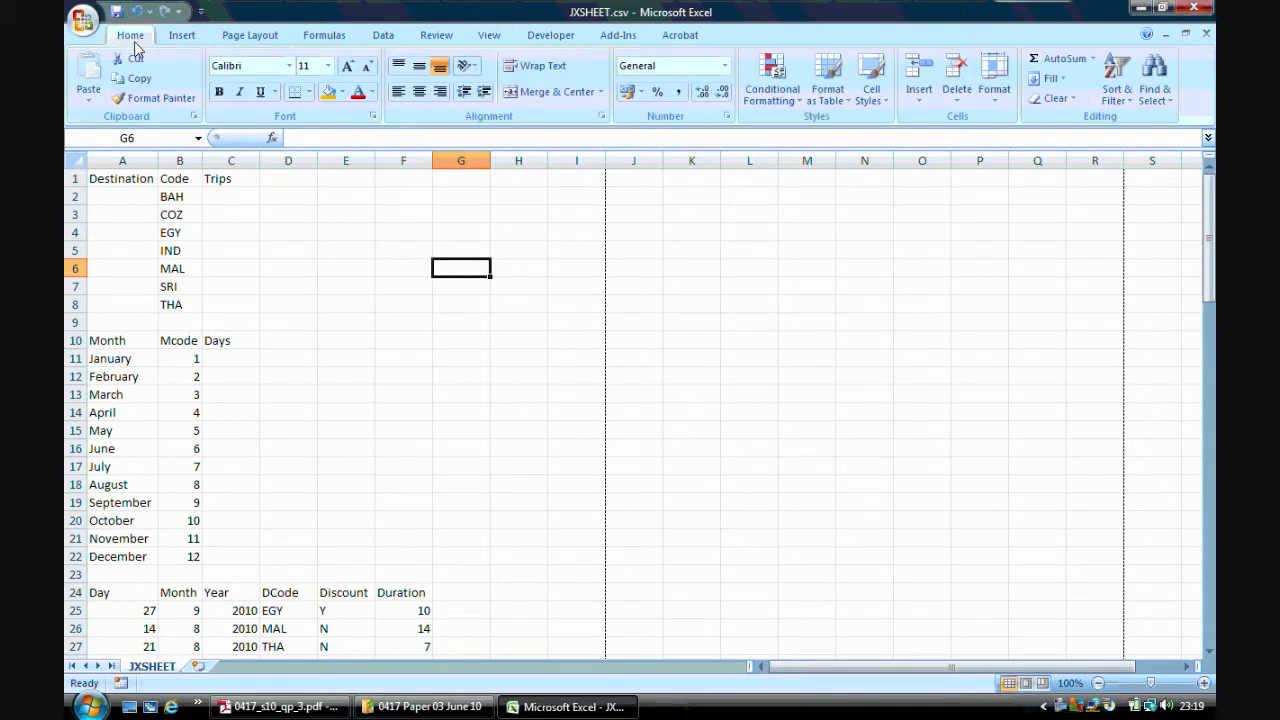
Open JXDEST.csv from the same exam folder
{"action": "left_click", "coordinate": [290, 707]}
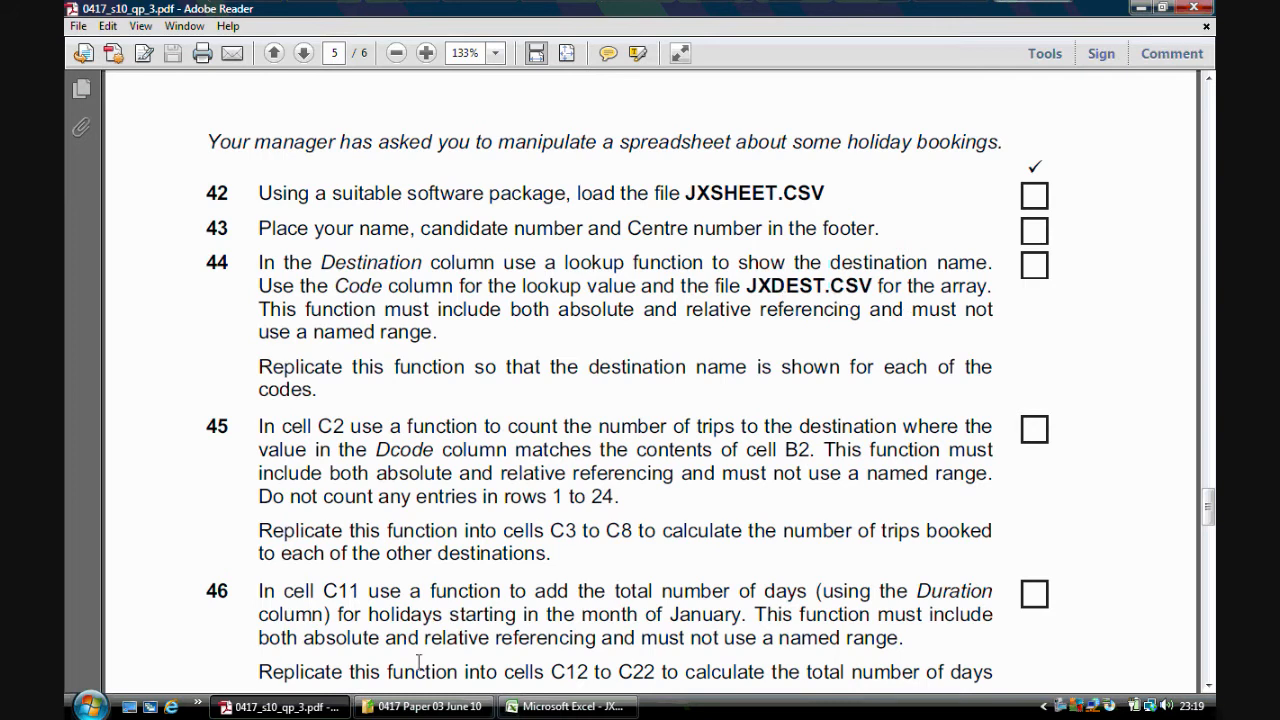
{"action": "left_click", "coordinate": [430, 706]}
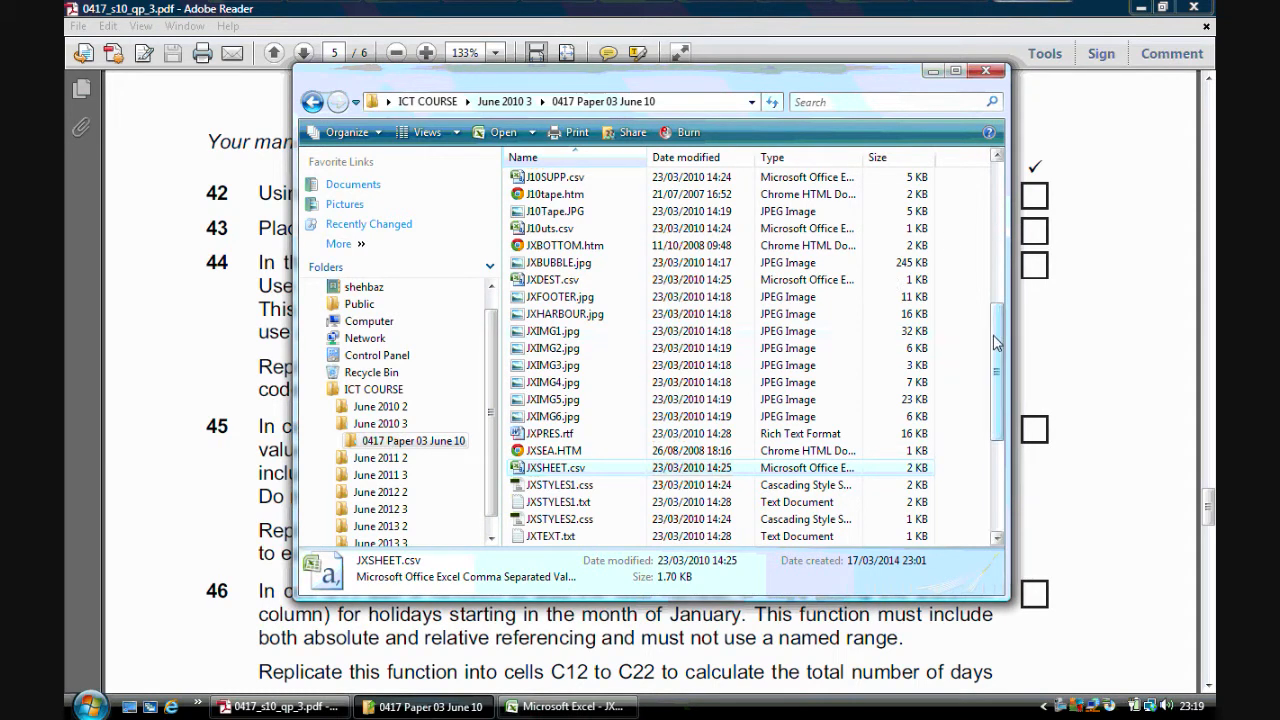
{"action": "left_click_drag", "start_coordinate": [996, 346], "coordinate": [993, 259]}
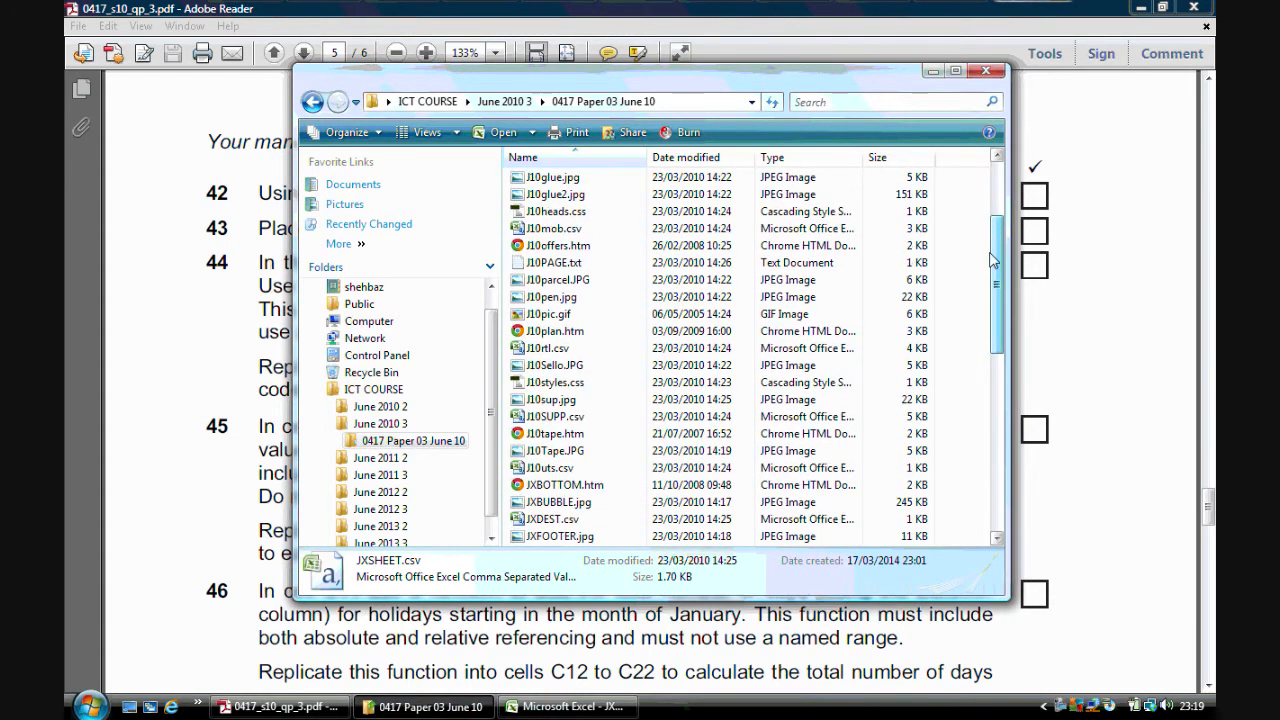
{"action": "double_click", "coordinate": [543, 520]}
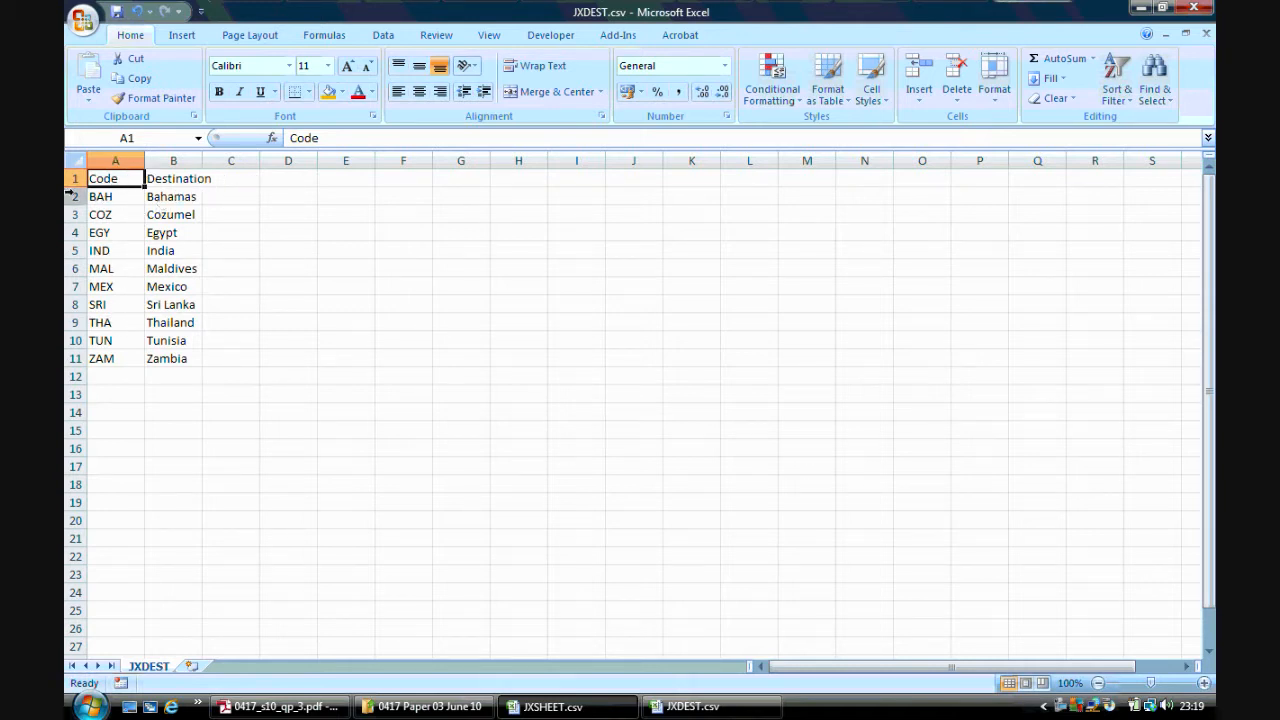
Compare the task paper with the JXDEST and JXSHEET data, selecting cell A2 of JXSHEET
{"action": "mouse_move", "coordinate": [322, 712]}
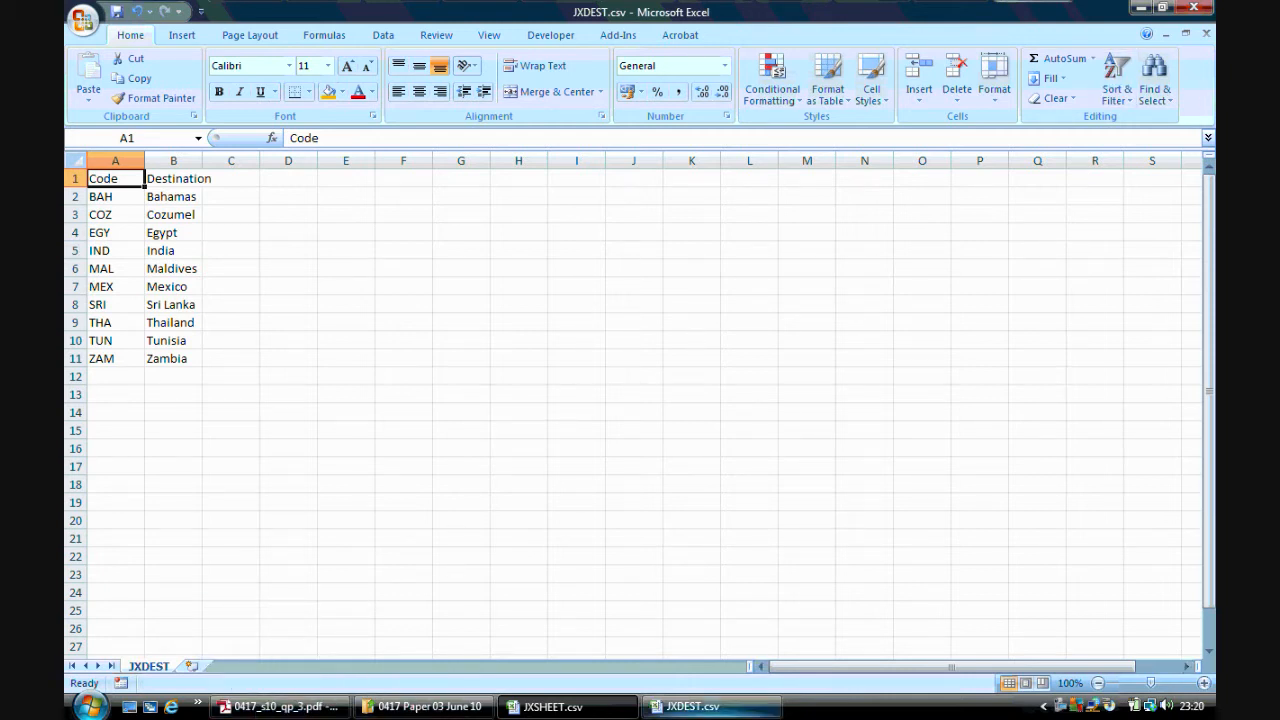
{"action": "left_click", "coordinate": [712, 709]}
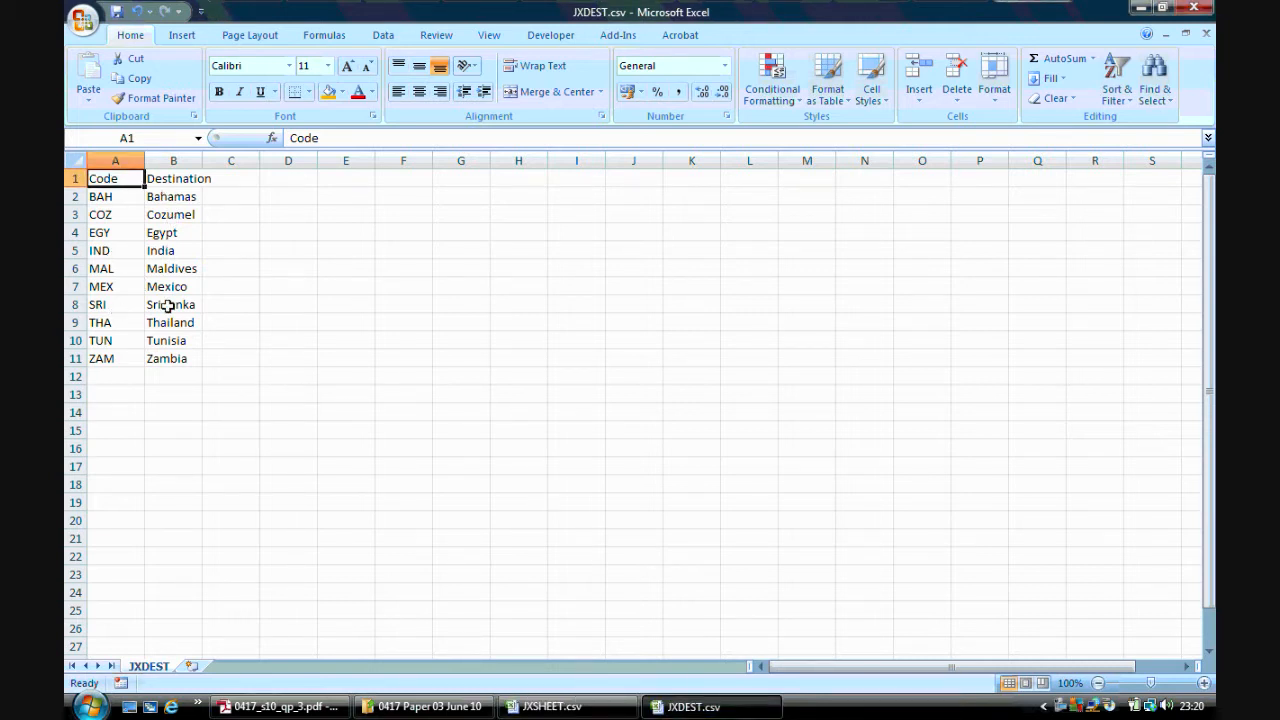
{"action": "left_click", "coordinate": [550, 706]}
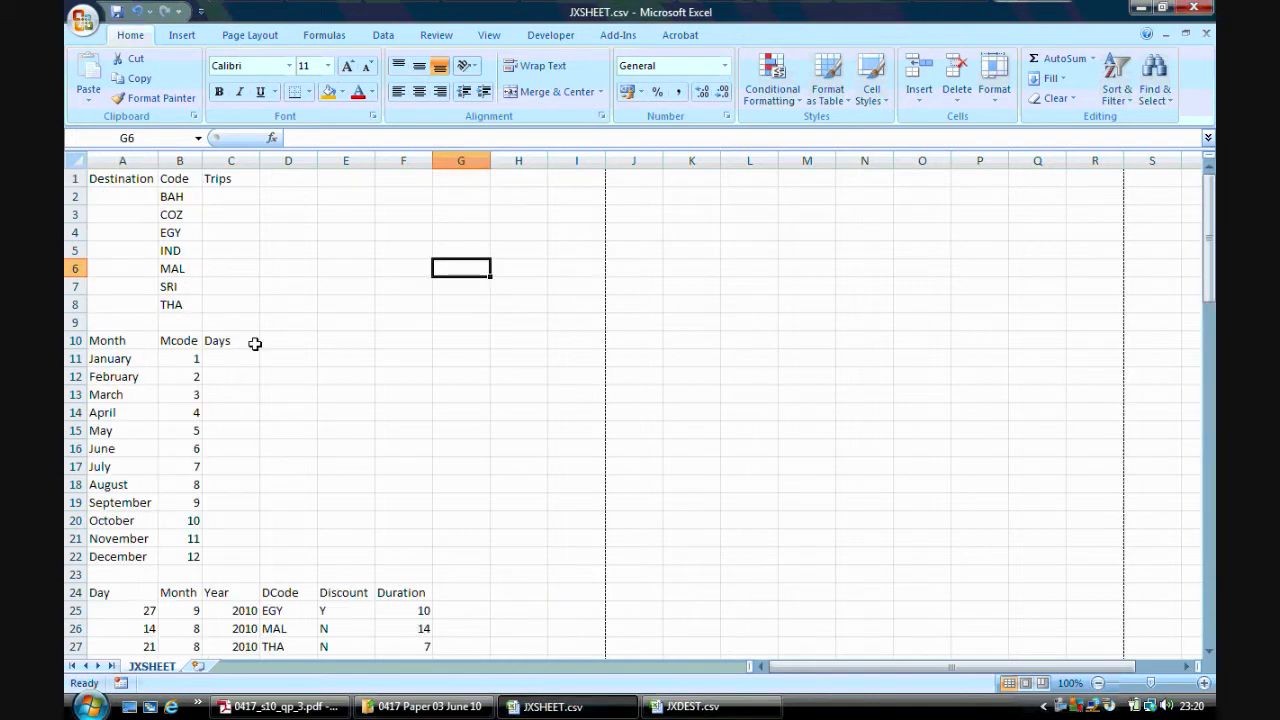
{"action": "left_click", "coordinate": [119, 196]}
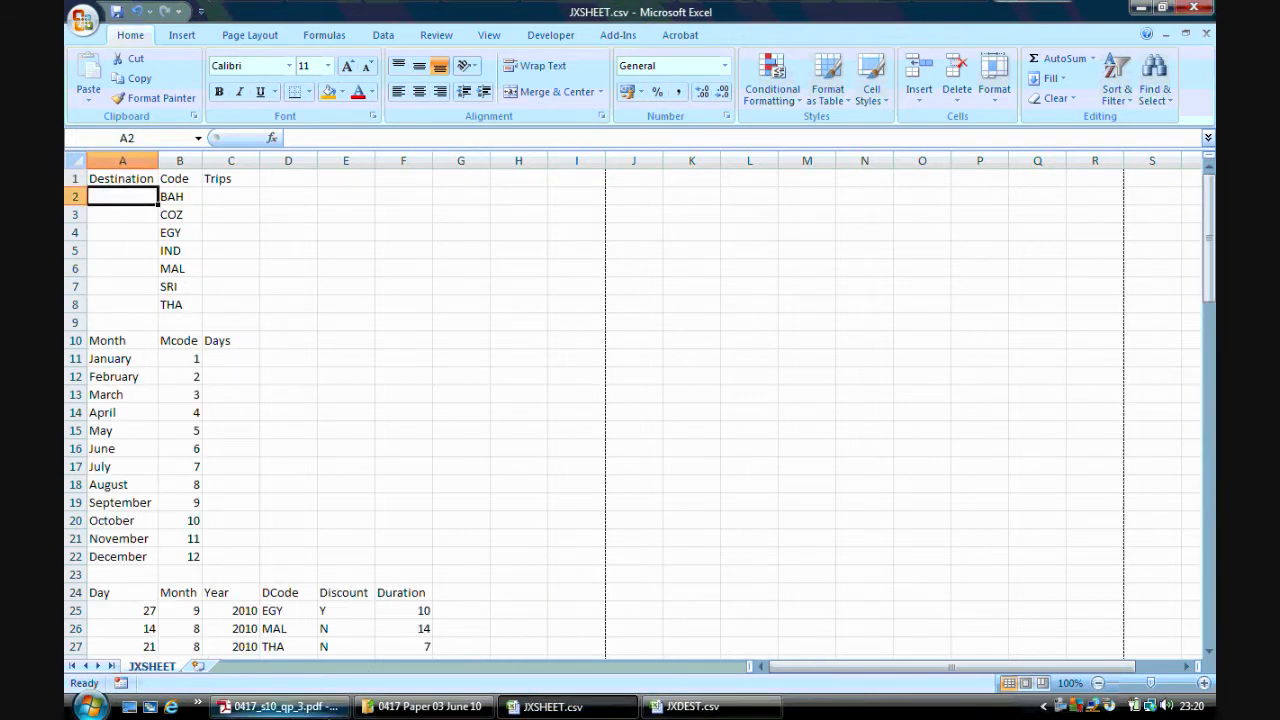
{"action": "left_click", "coordinate": [280, 706]}
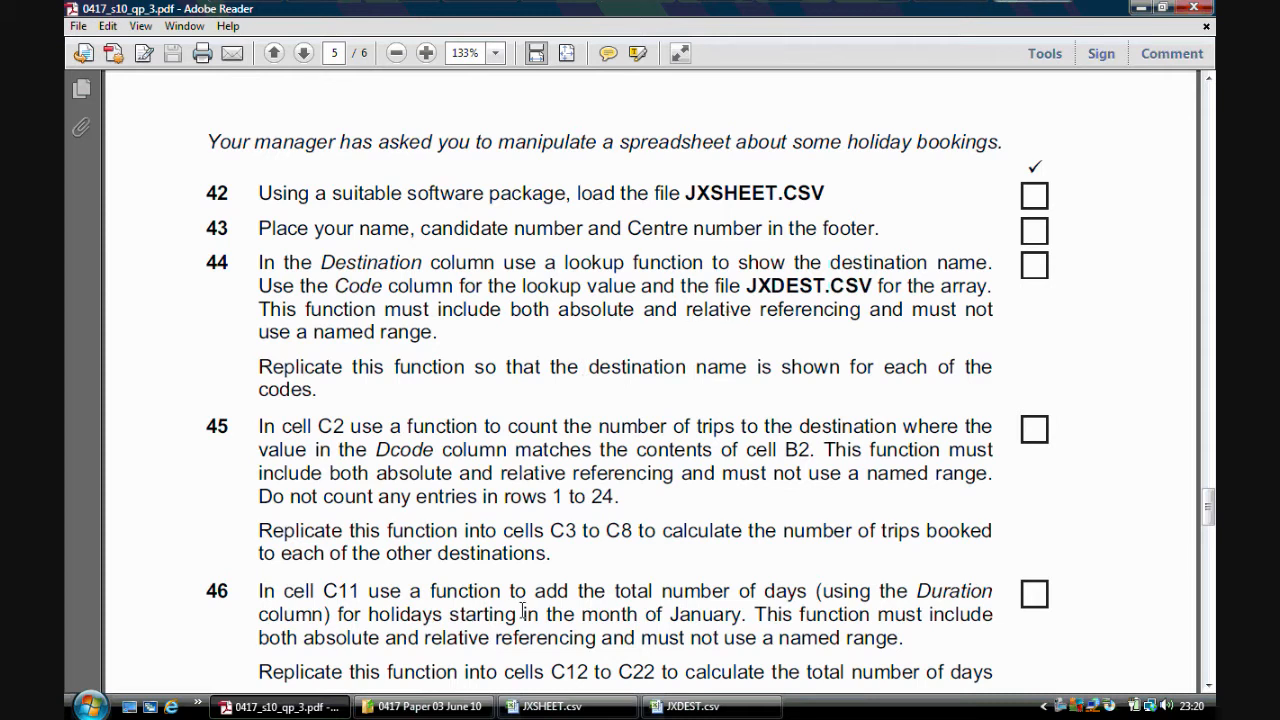
{"action": "left_click", "coordinate": [700, 706]}
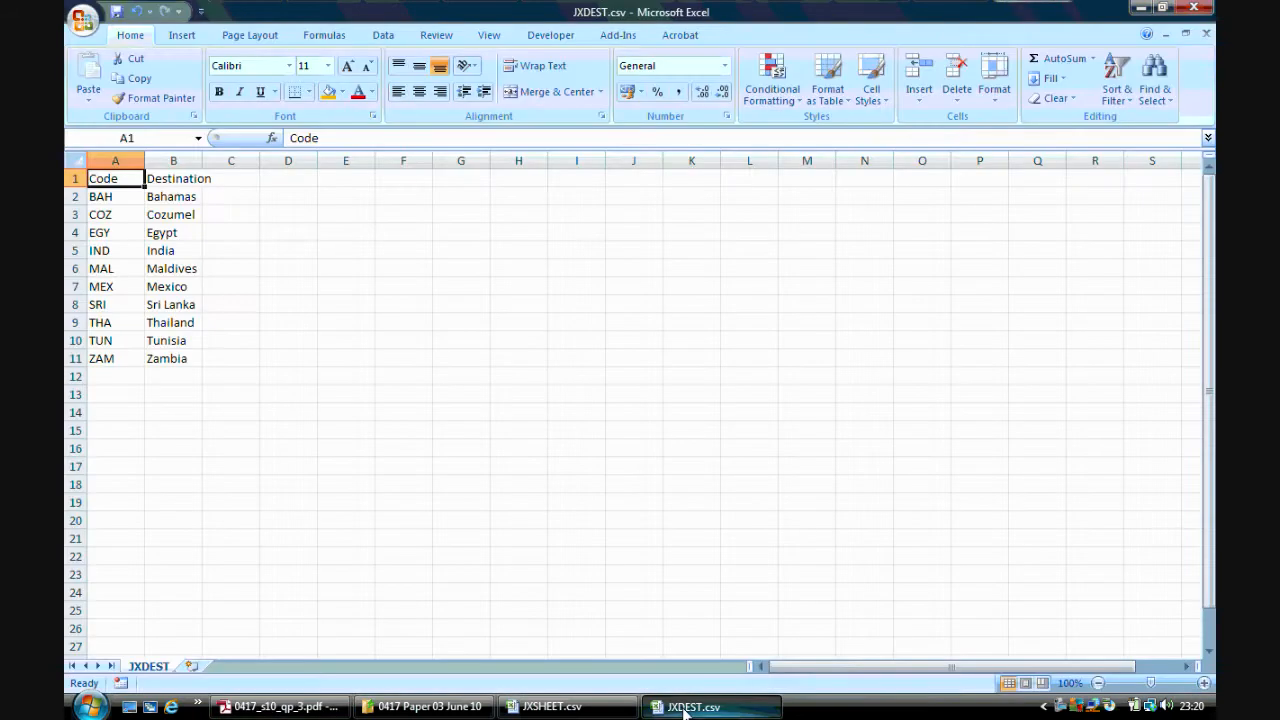
{"action": "left_click", "coordinate": [552, 706]}
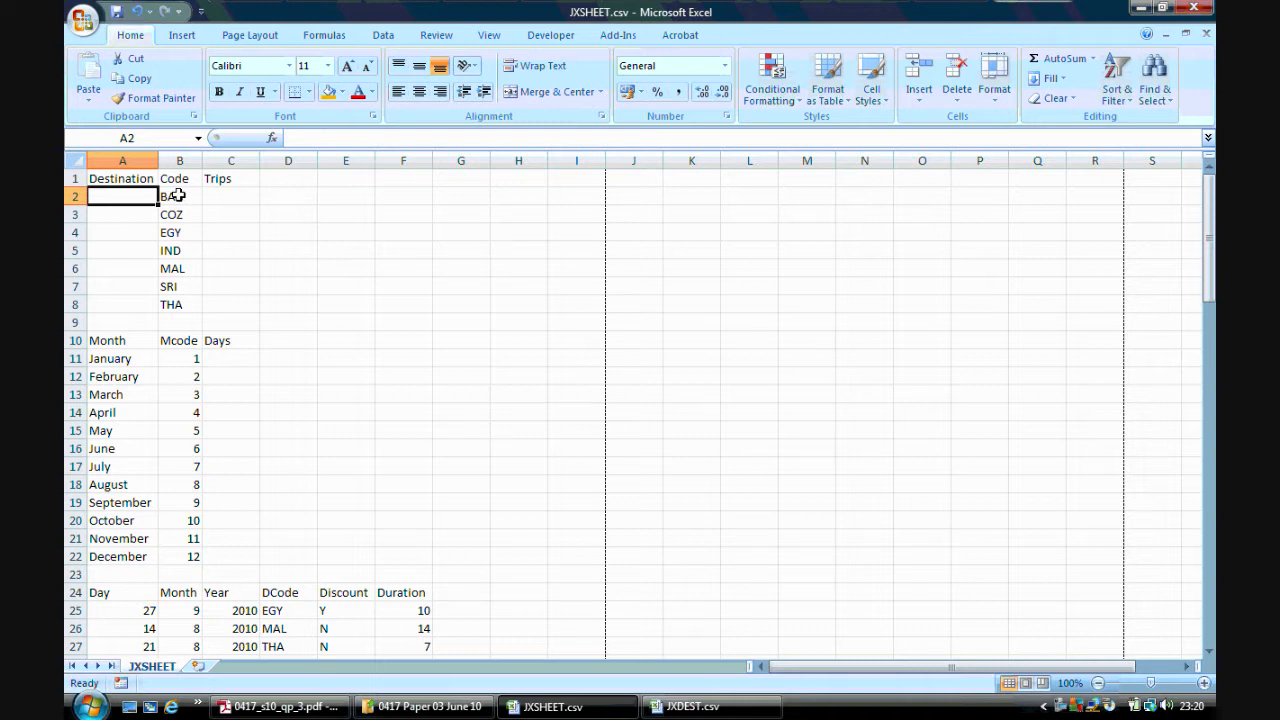
{"action": "left_click", "coordinate": [692, 706]}
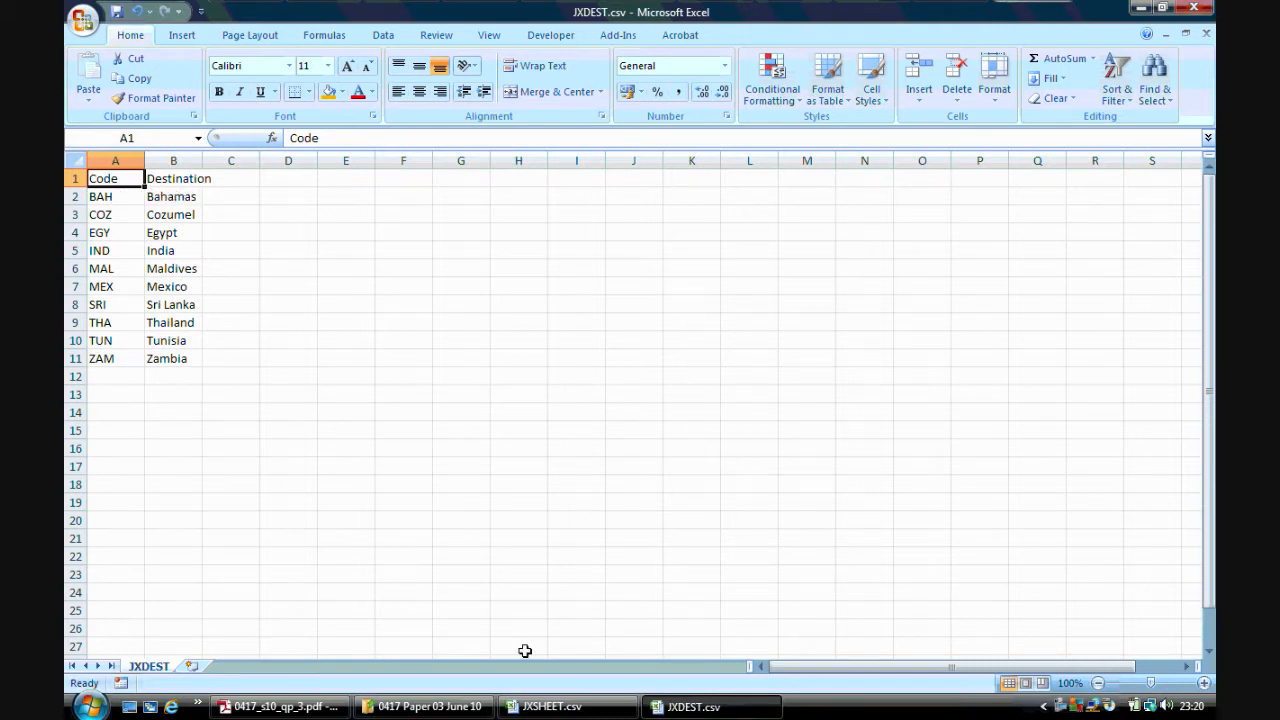
{"action": "left_click", "coordinate": [552, 706]}
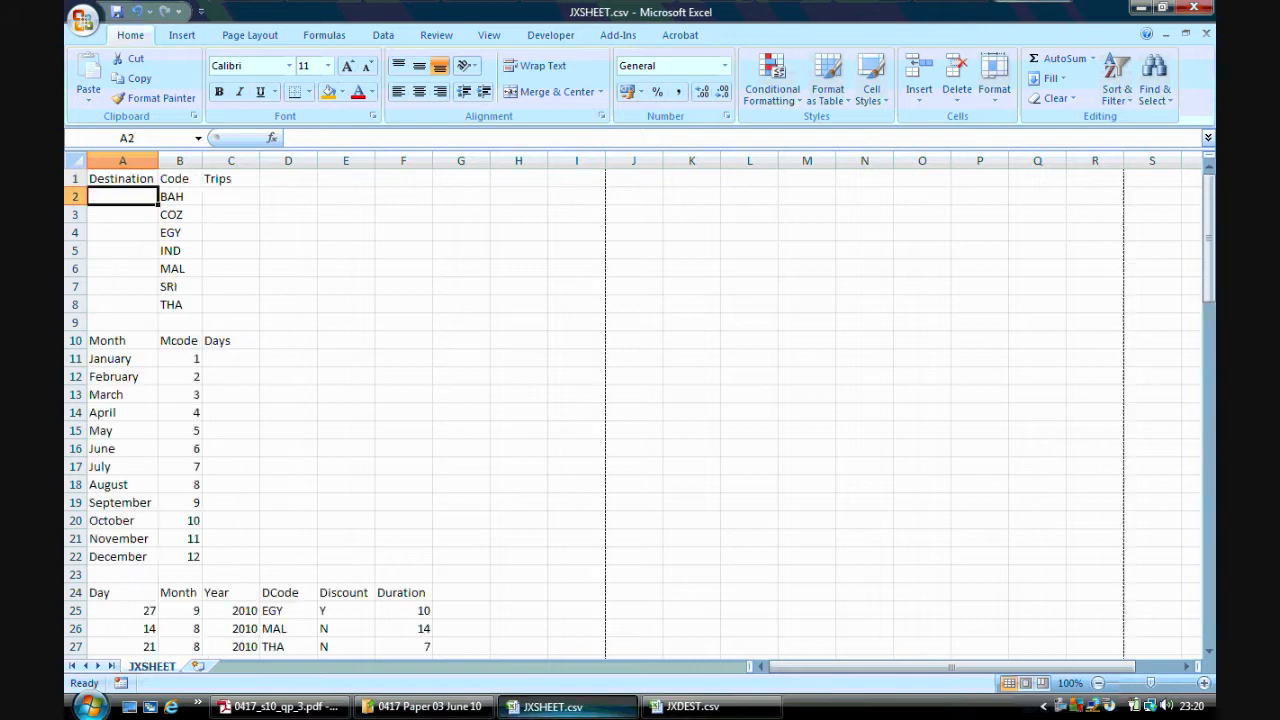
Start a VLOOKUP in A2 that looks up B2 in the range A2:B11 of JXDEST.csv
{"action": "left_click", "coordinate": [271, 138]}
{"action": "type", "text": "vlookup"}
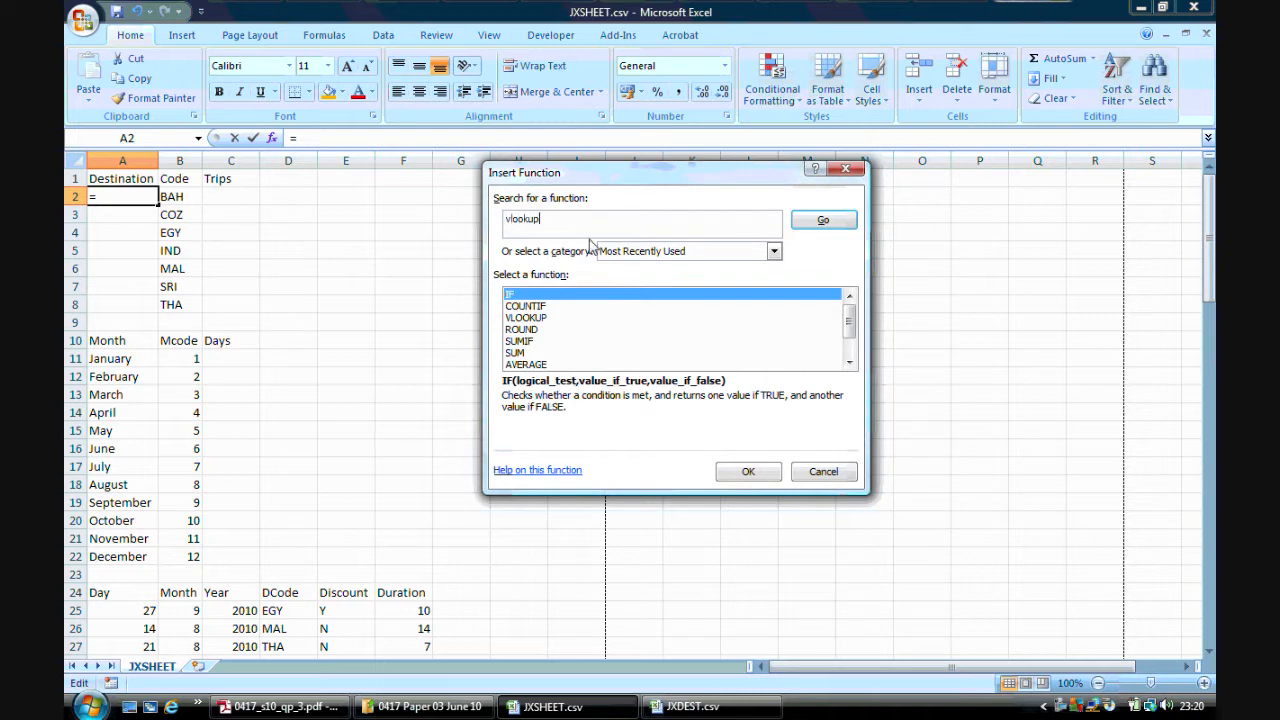
{"action": "left_click", "coordinate": [823, 220]}
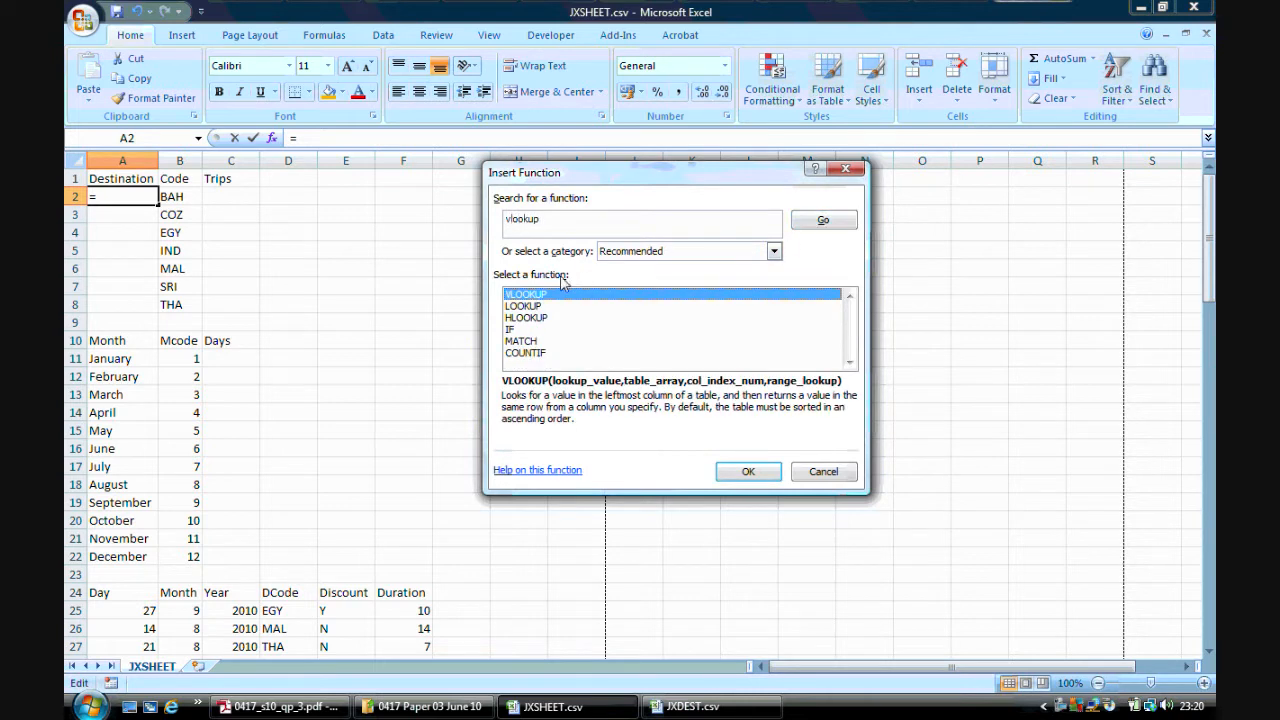
{"action": "left_click", "coordinate": [748, 473]}
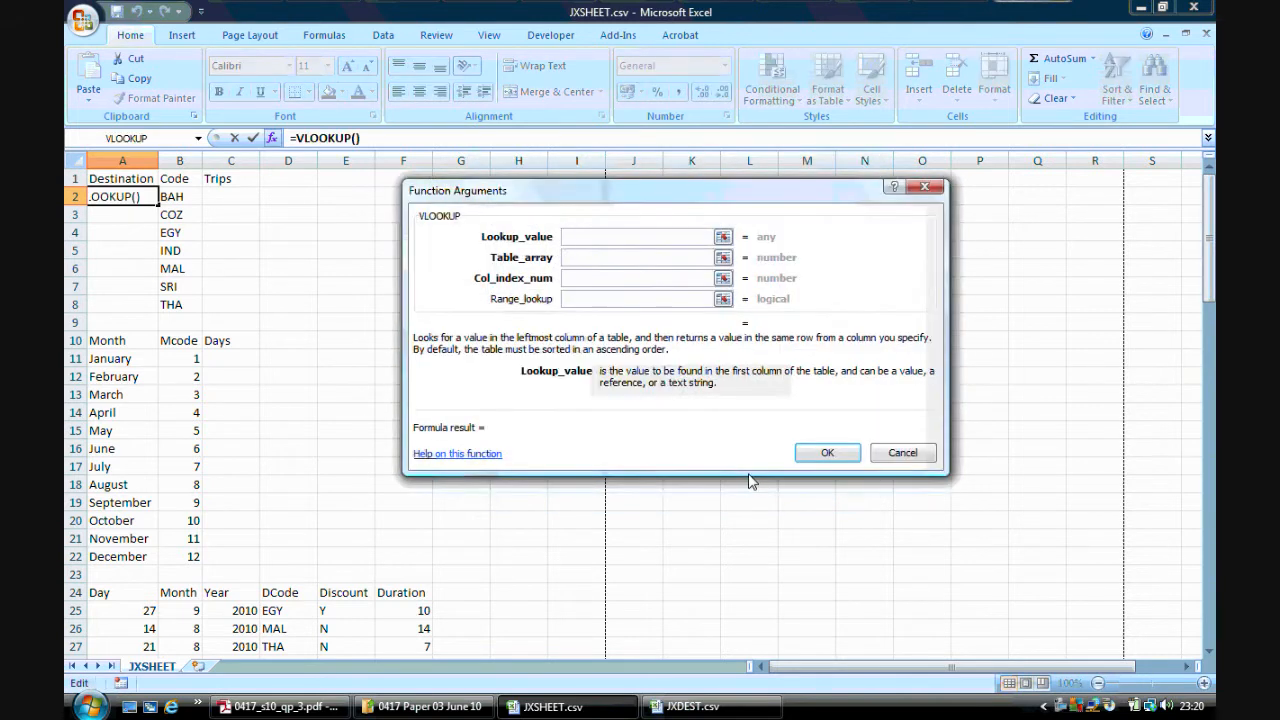
{"action": "left_click", "coordinate": [180, 197]}
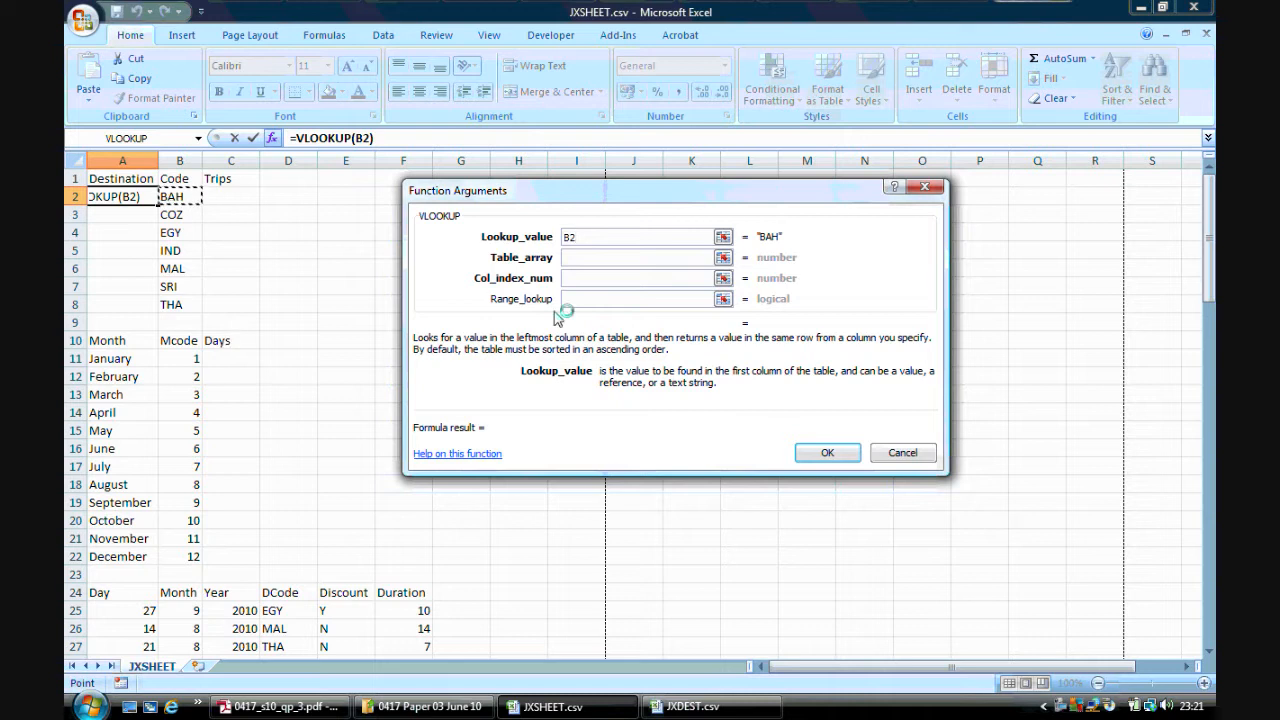
{"action": "left_click", "coordinate": [568, 258]}
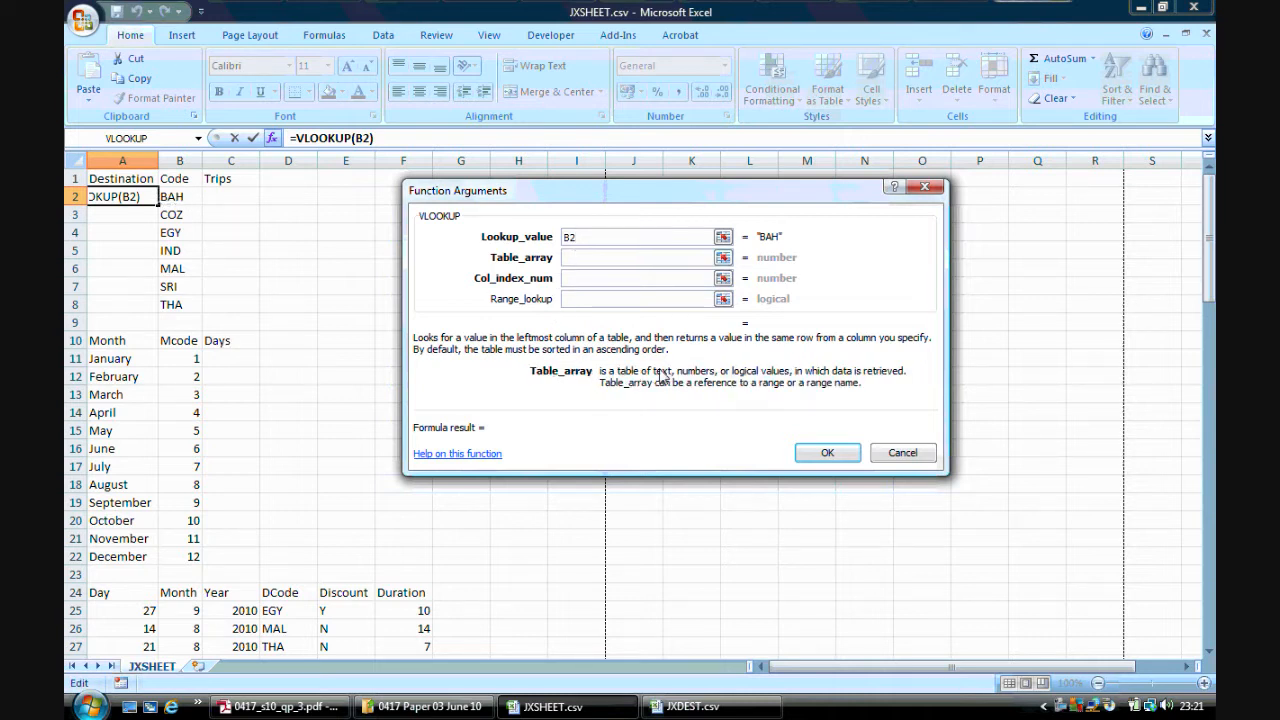
{"action": "left_click", "coordinate": [1166, 35]}
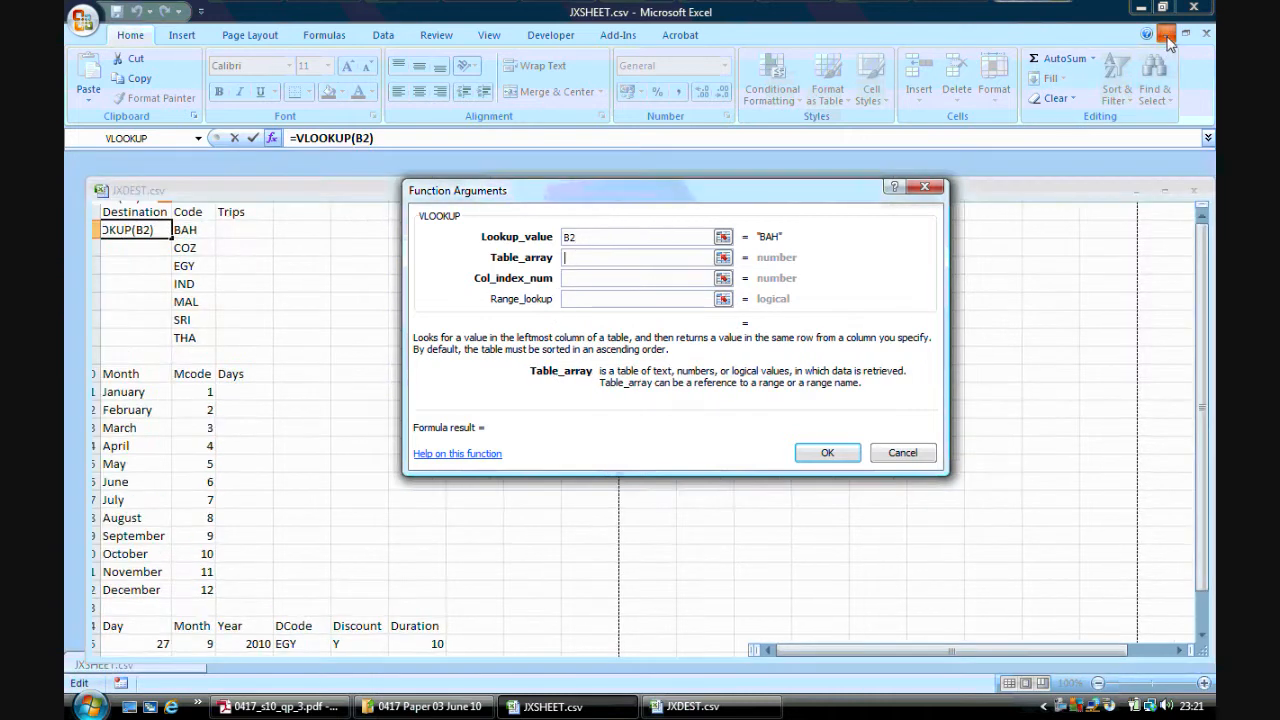
{"action": "left_click_drag", "start_coordinate": [141, 245], "coordinate": [209, 408]}
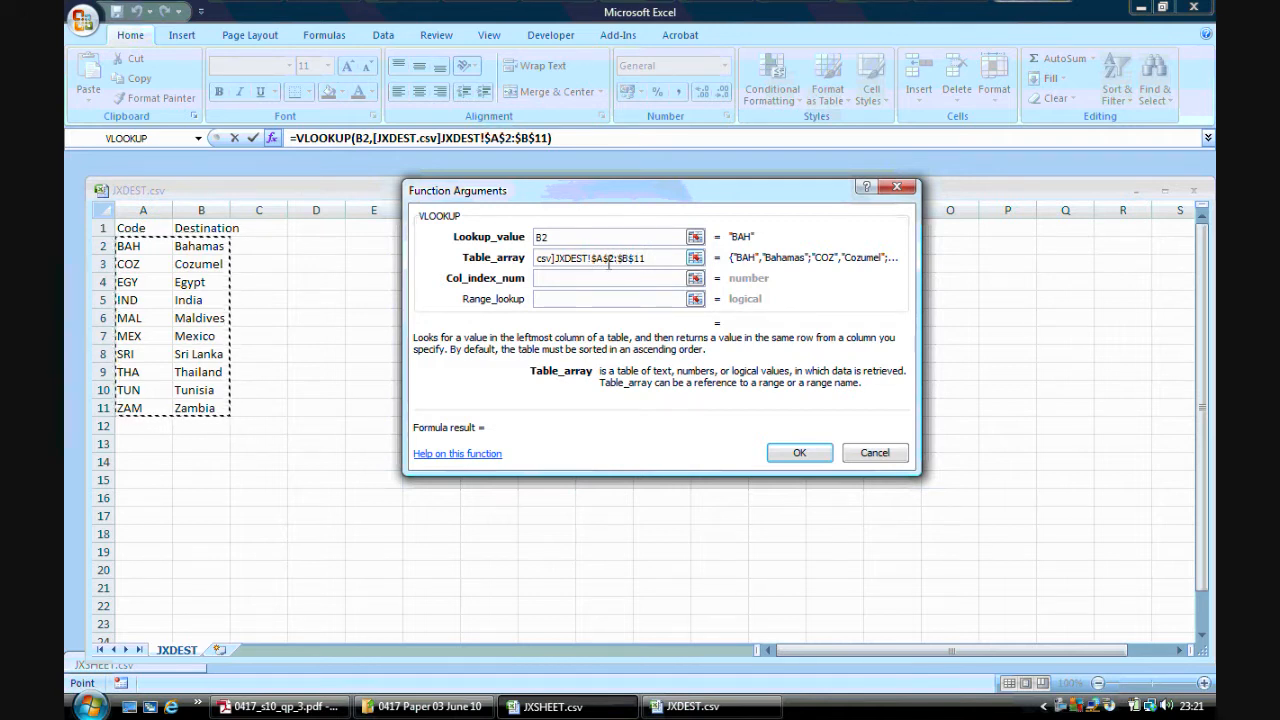
Set the column index to 2 and the range lookup to 0, confirm the function, and maximise the sheet window
{"action": "left_click", "coordinate": [557, 278]}
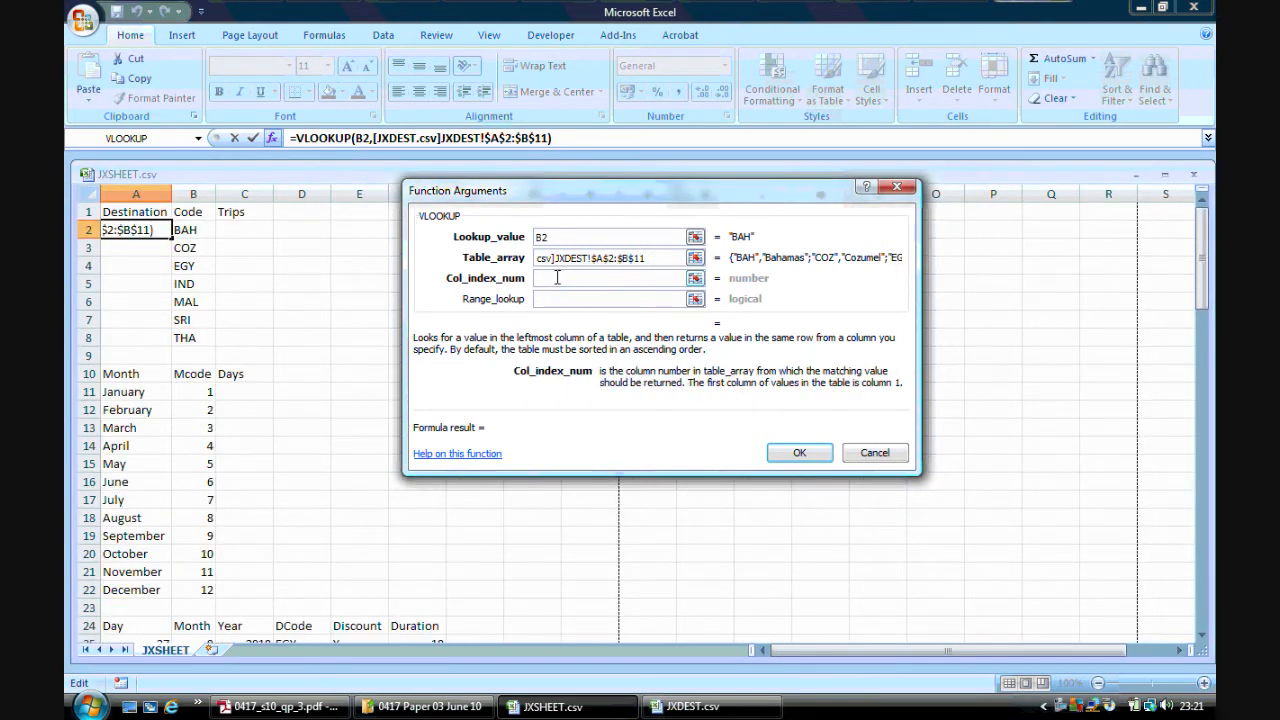
{"action": "type", "text": "2"}
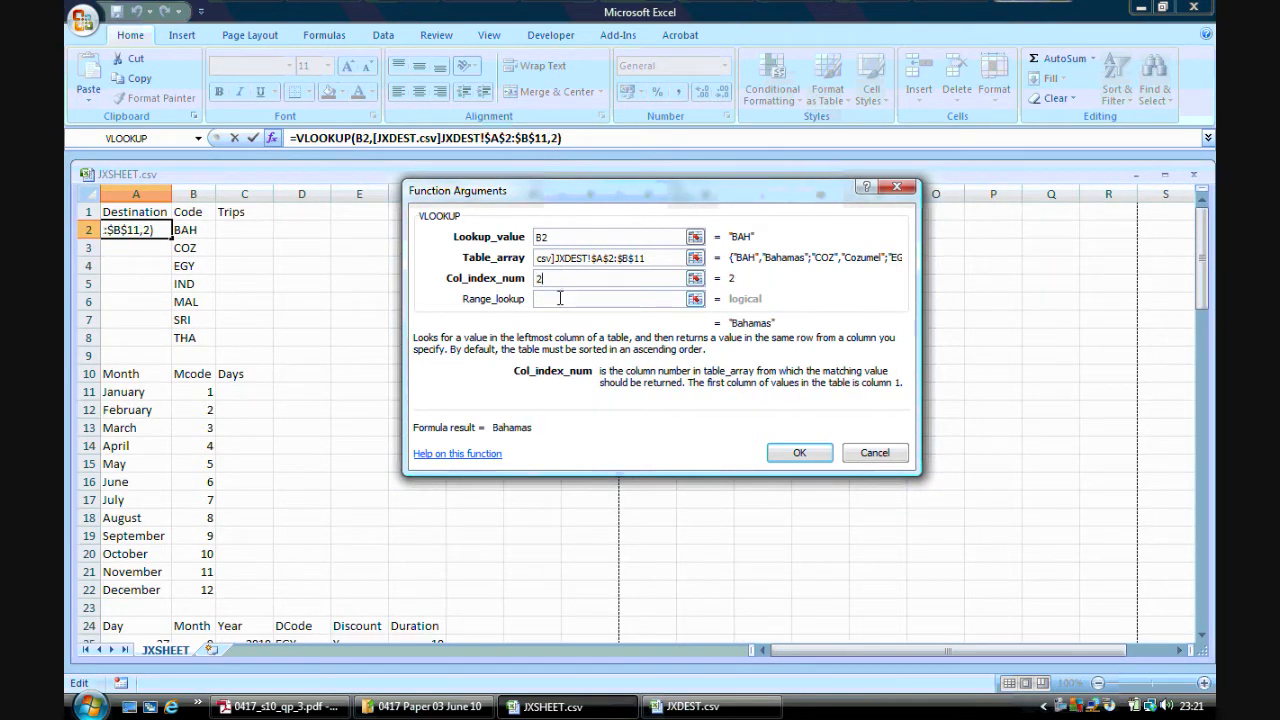
{"action": "left_click", "coordinate": [560, 298]}
{"action": "type", "text": "0"}
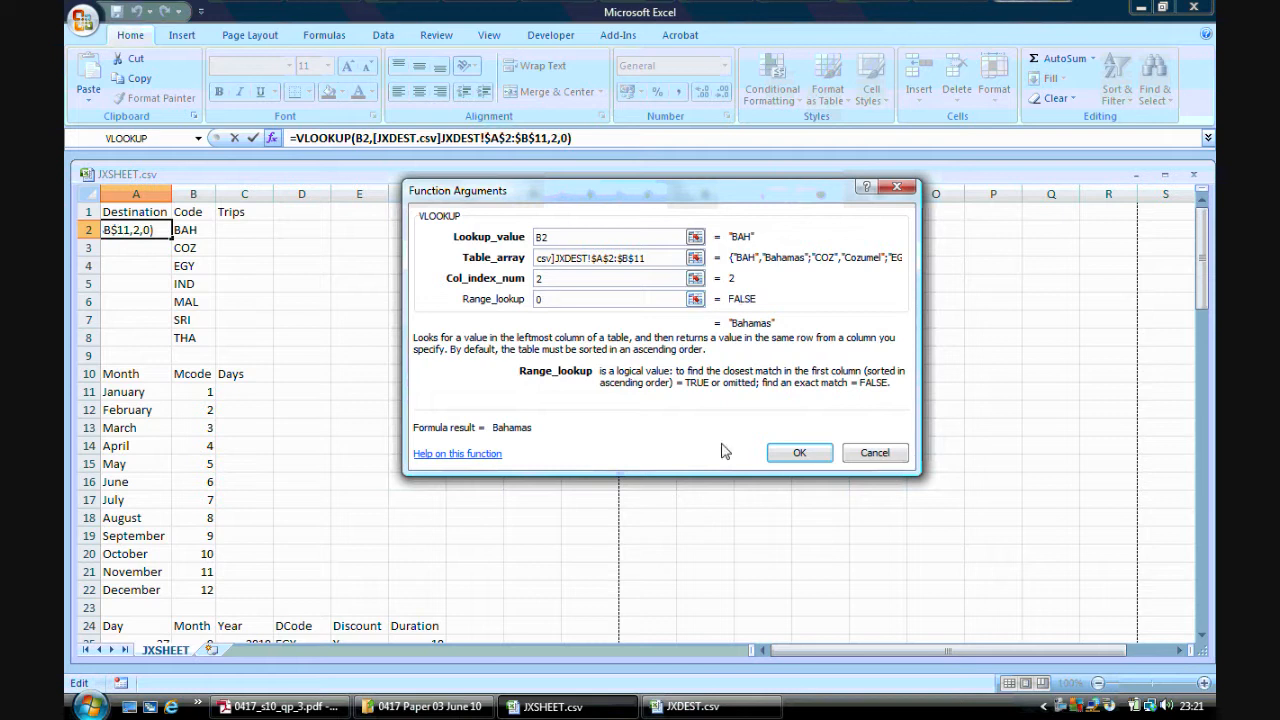
{"action": "left_click", "coordinate": [799, 453]}
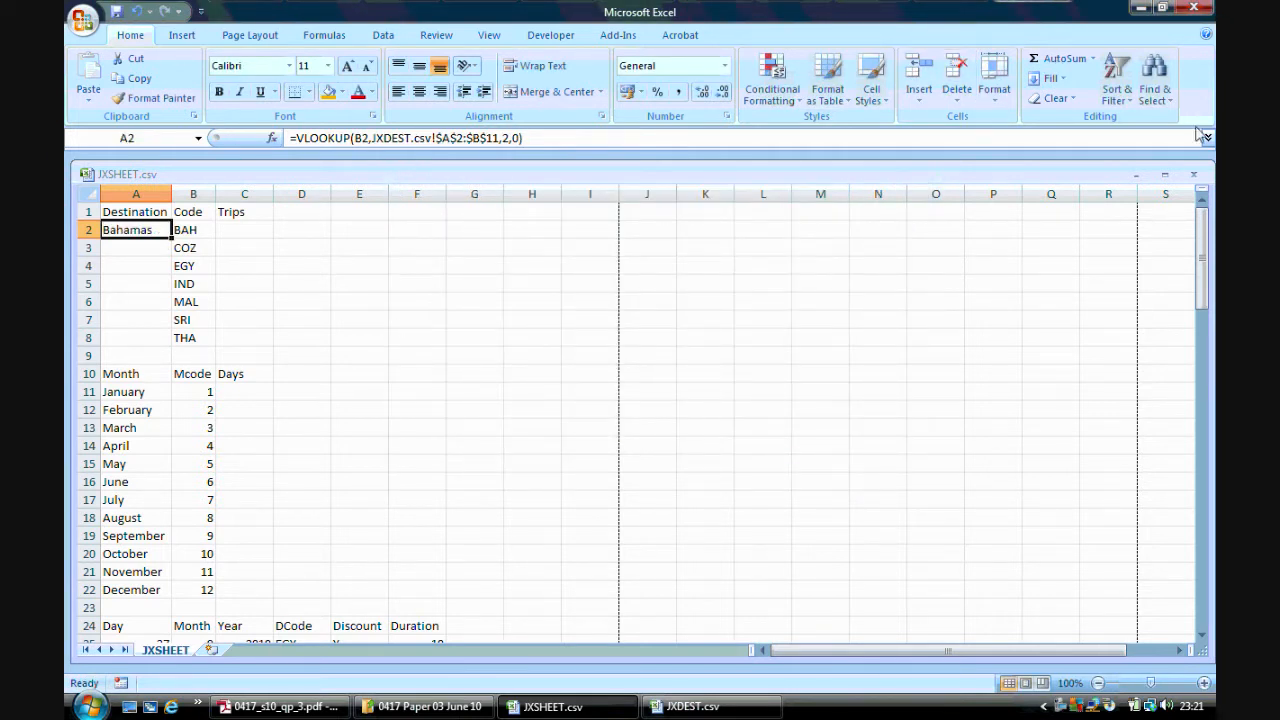
{"action": "left_click", "coordinate": [1165, 174]}
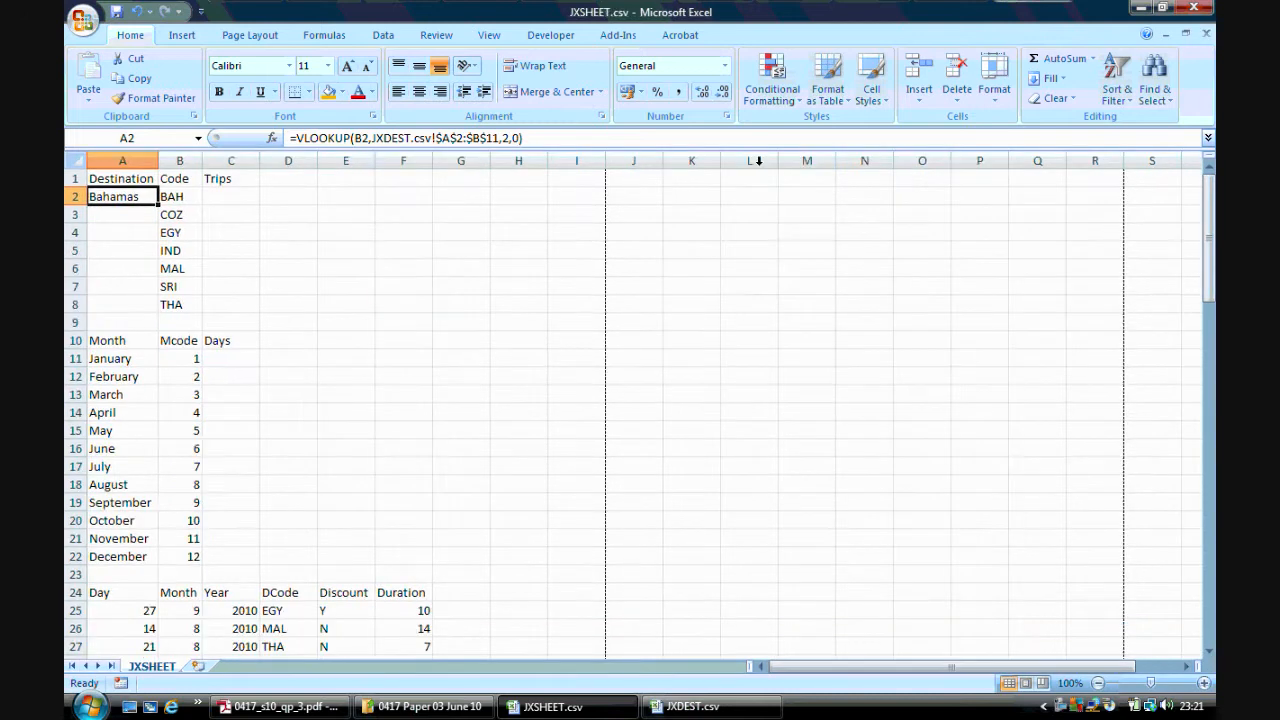
Replicate the lookup formula down the Destination column to row 8 and check each copied formula
{"action": "double_click", "coordinate": [157, 205]}
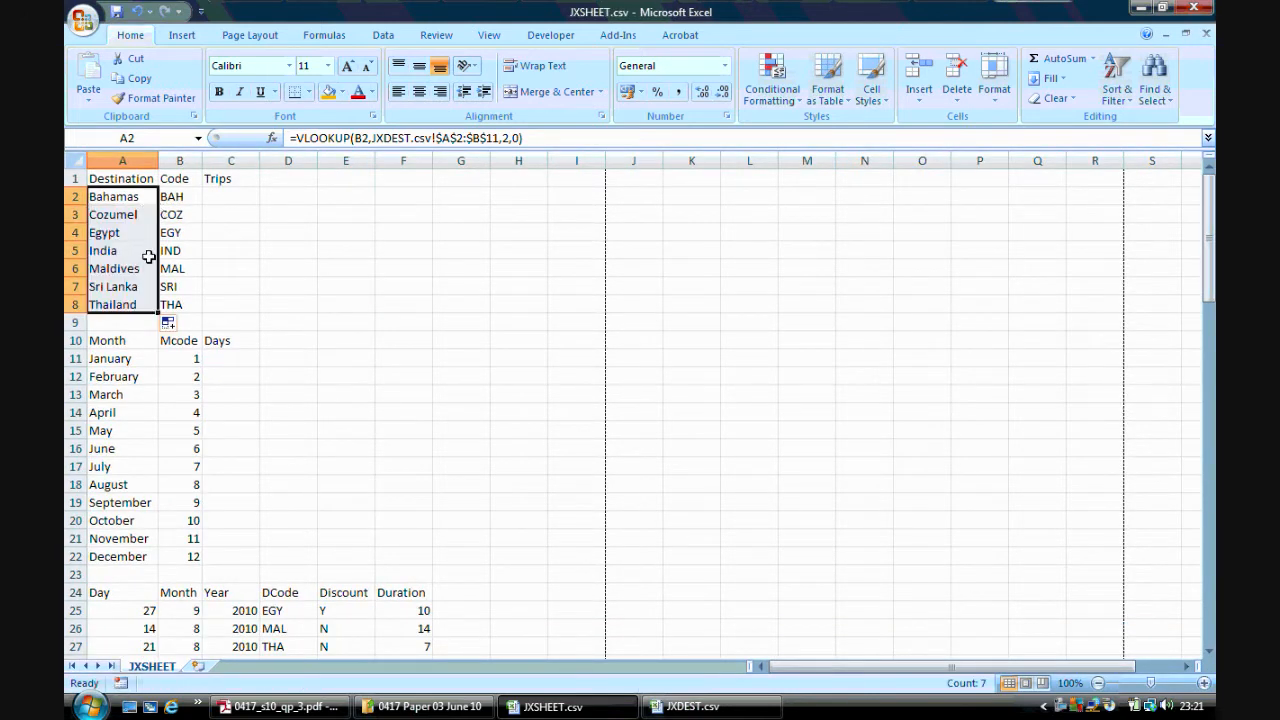
{"action": "left_click", "coordinate": [135, 218]}
{"action": "left_click", "coordinate": [133, 232]}
{"action": "left_click", "coordinate": [133, 250]}
{"action": "left_click", "coordinate": [134, 267]}
{"action": "left_click", "coordinate": [130, 287]}
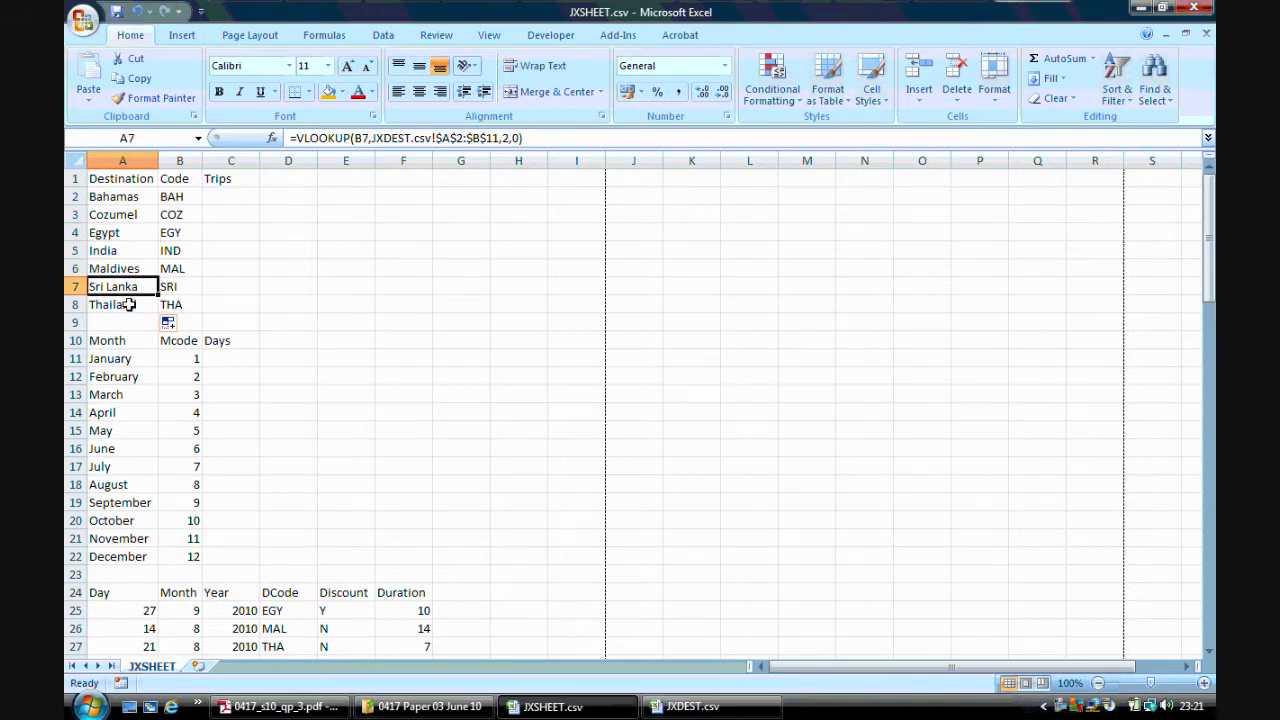
{"action": "left_click", "coordinate": [130, 304]}
{"action": "left_click", "coordinate": [190, 198]}
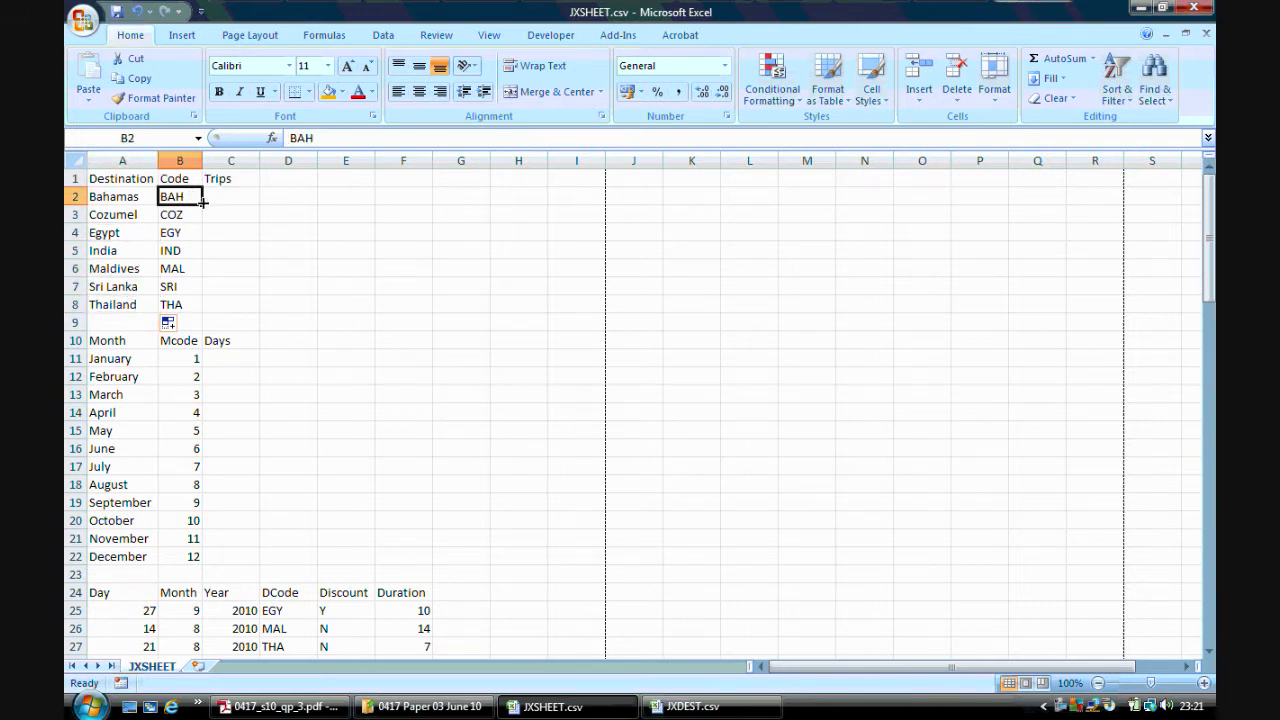
{"action": "left_click", "coordinate": [147, 194]}
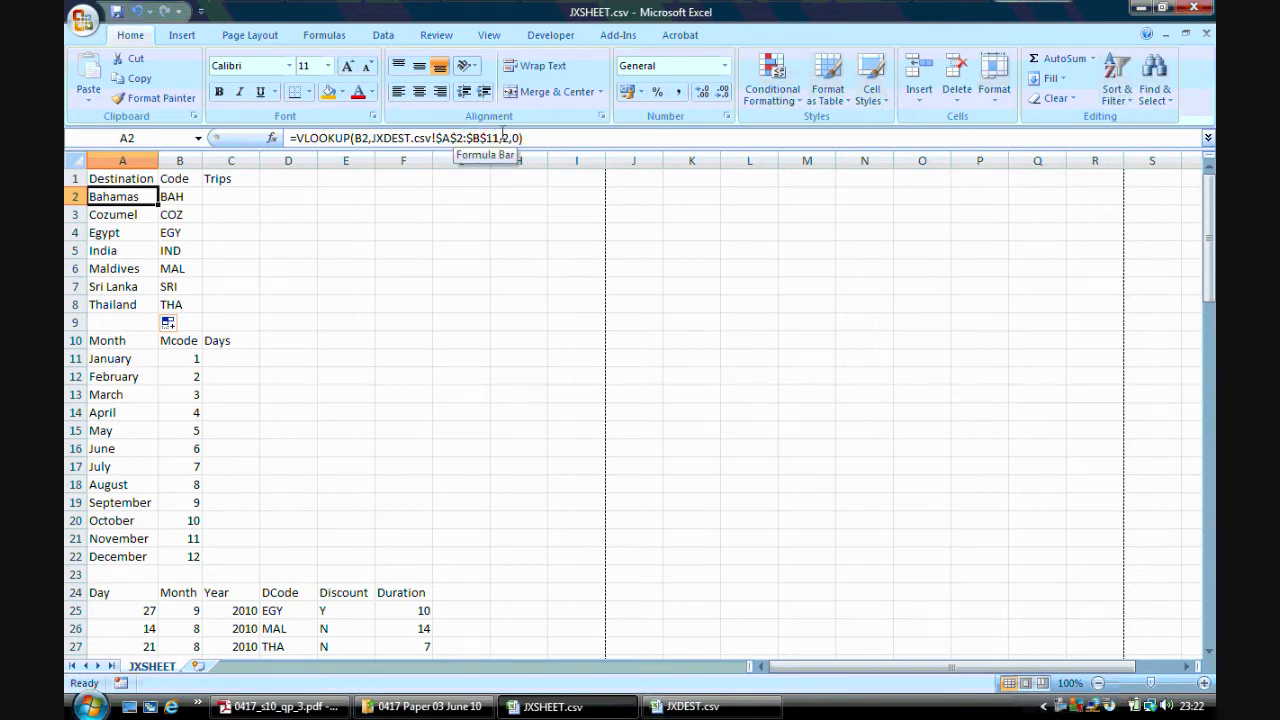
Review the task paper's COUNTIF requirement and the JXDEST data, selecting cell C2 in JXSHEET
{"action": "left_click", "coordinate": [290, 706]}
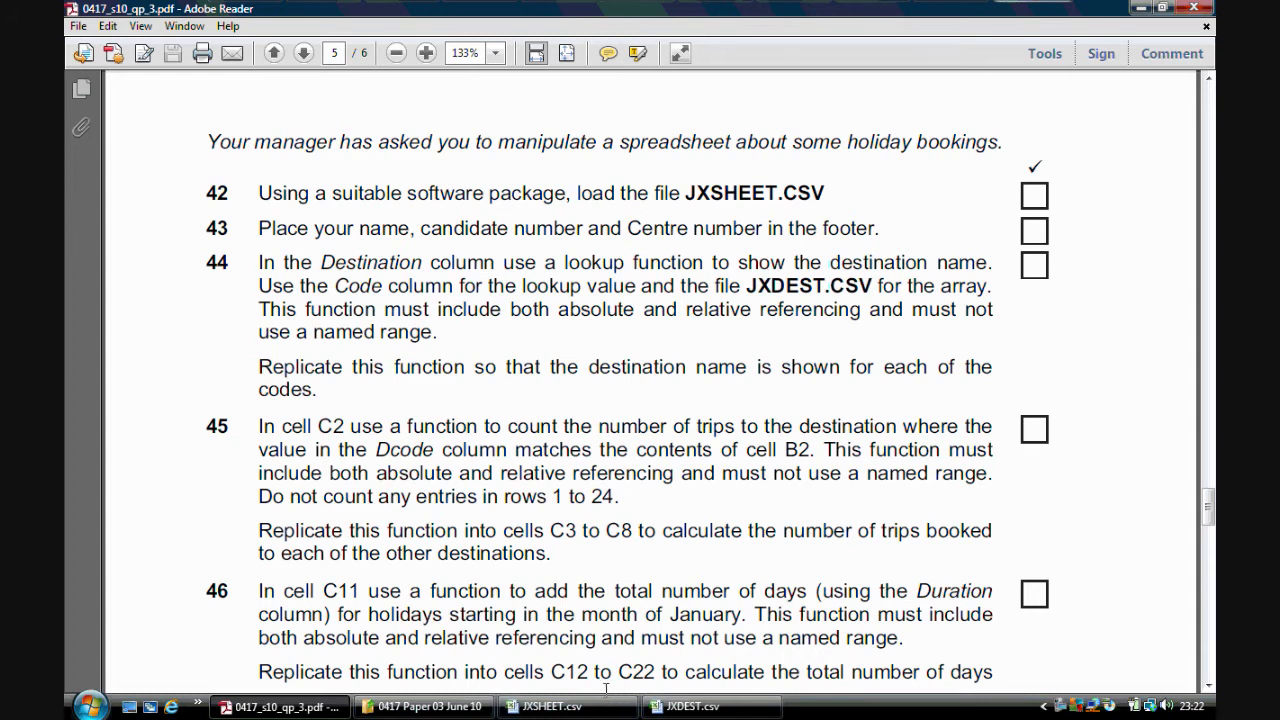
{"action": "left_click", "coordinate": [688, 710]}
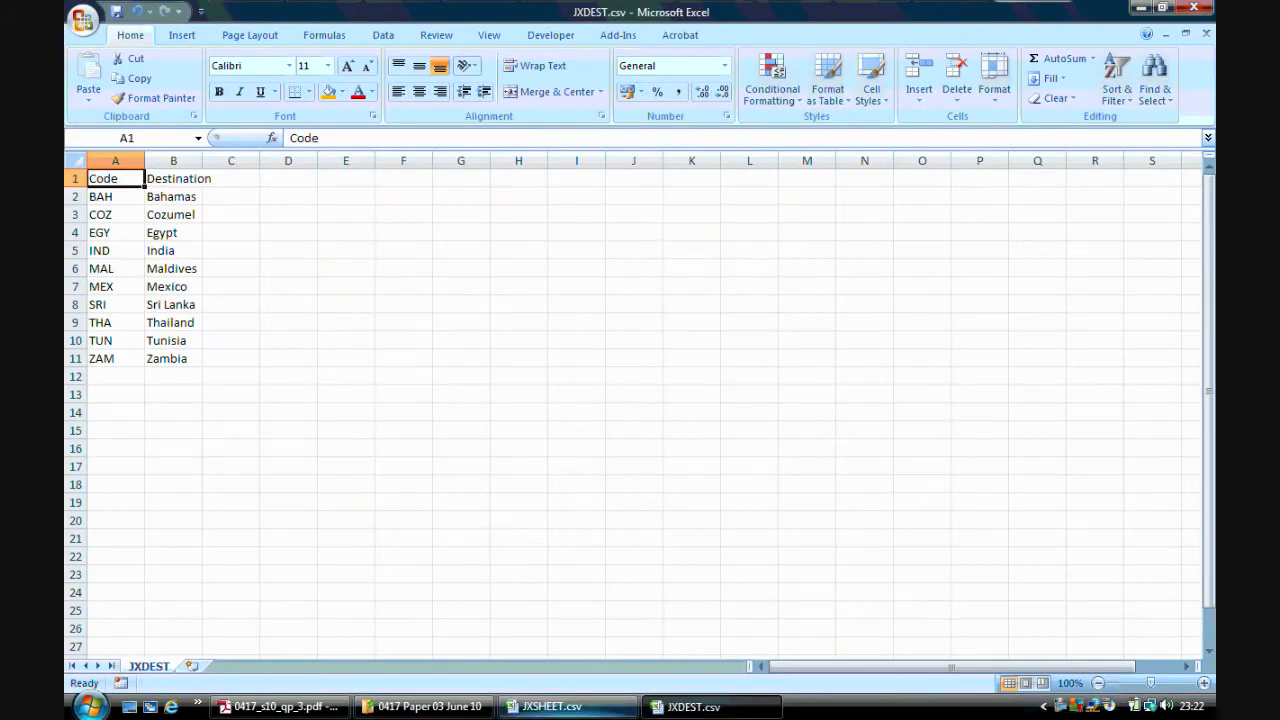
{"action": "left_click", "coordinate": [597, 712]}
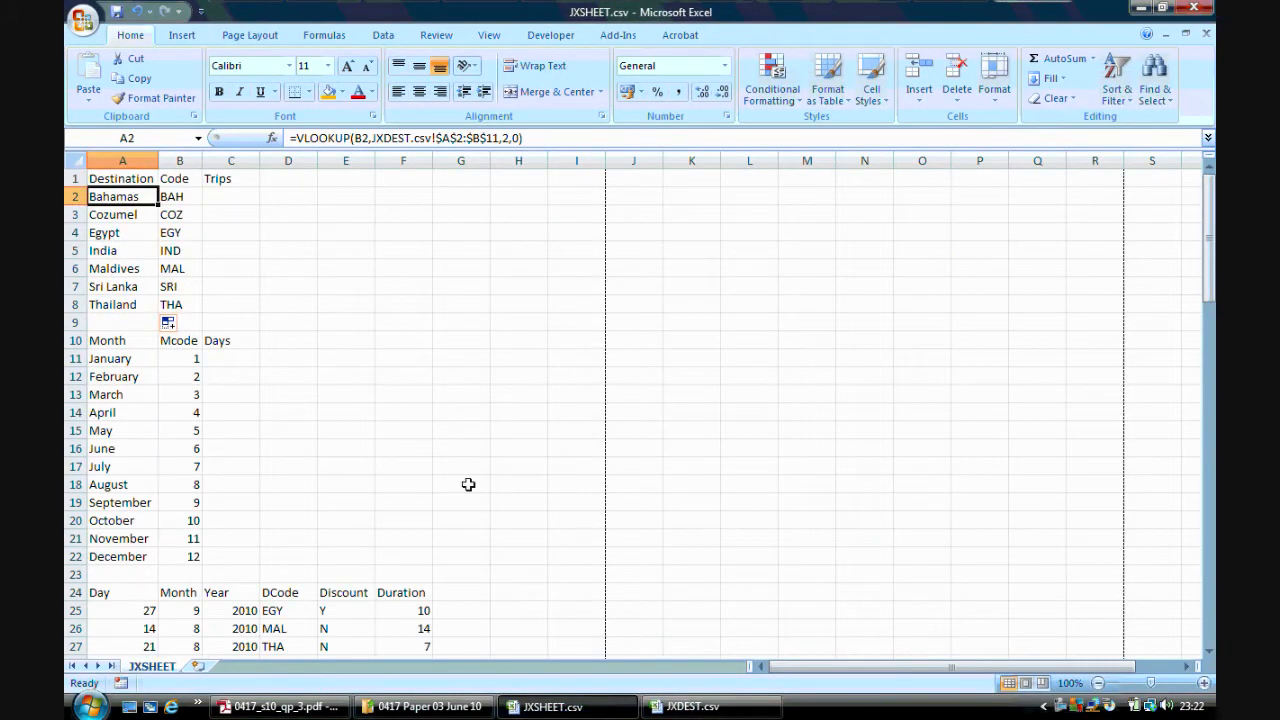
{"action": "left_click", "coordinate": [235, 193]}
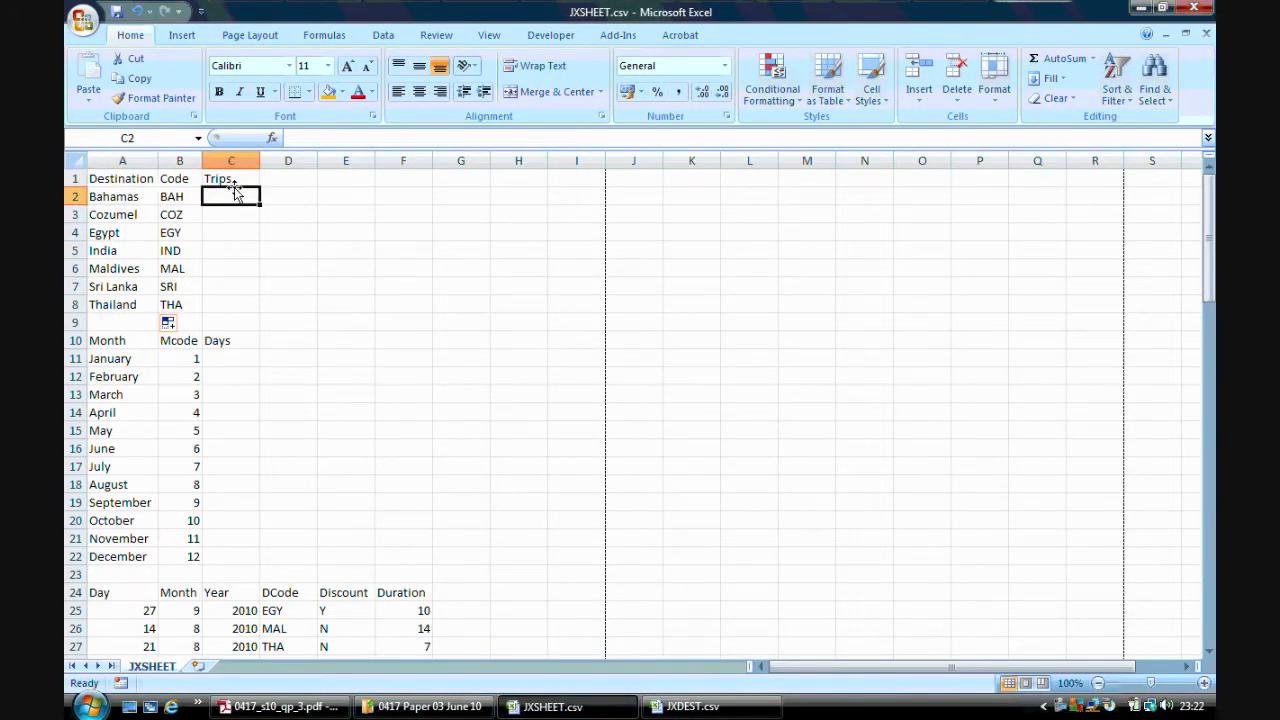
{"action": "left_click", "coordinate": [285, 707]}
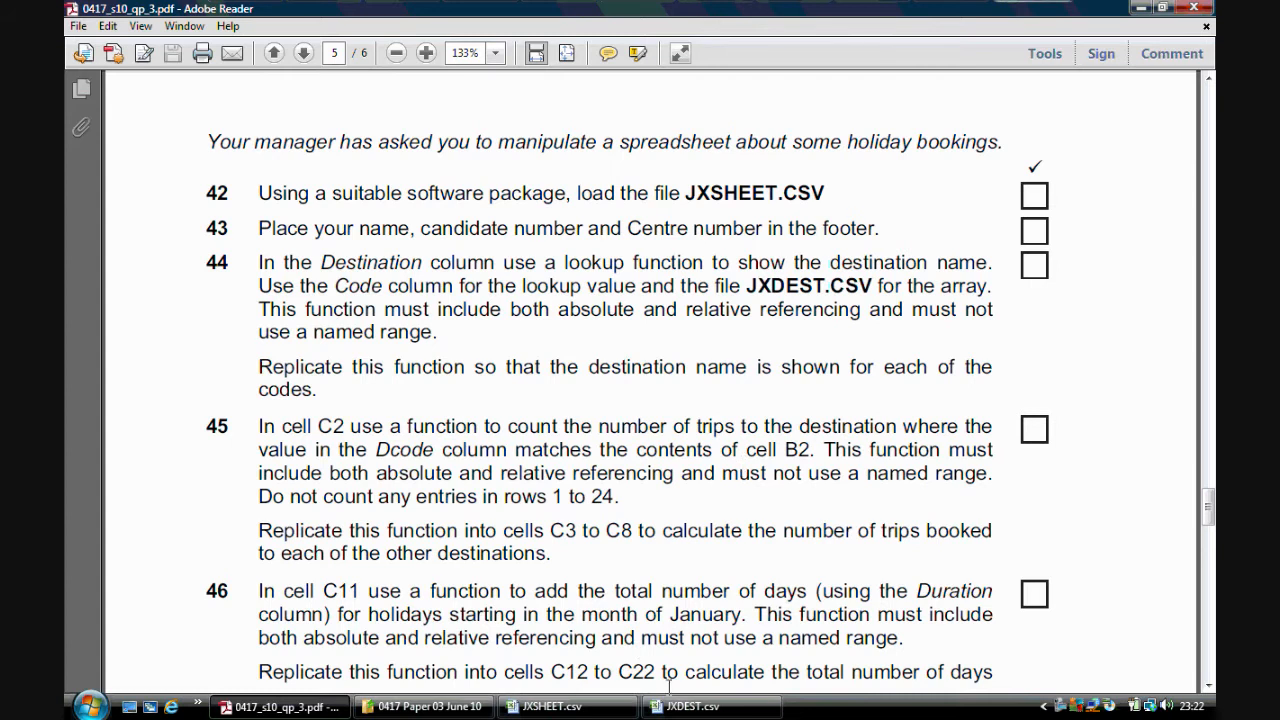
{"action": "left_click", "coordinate": [565, 706]}
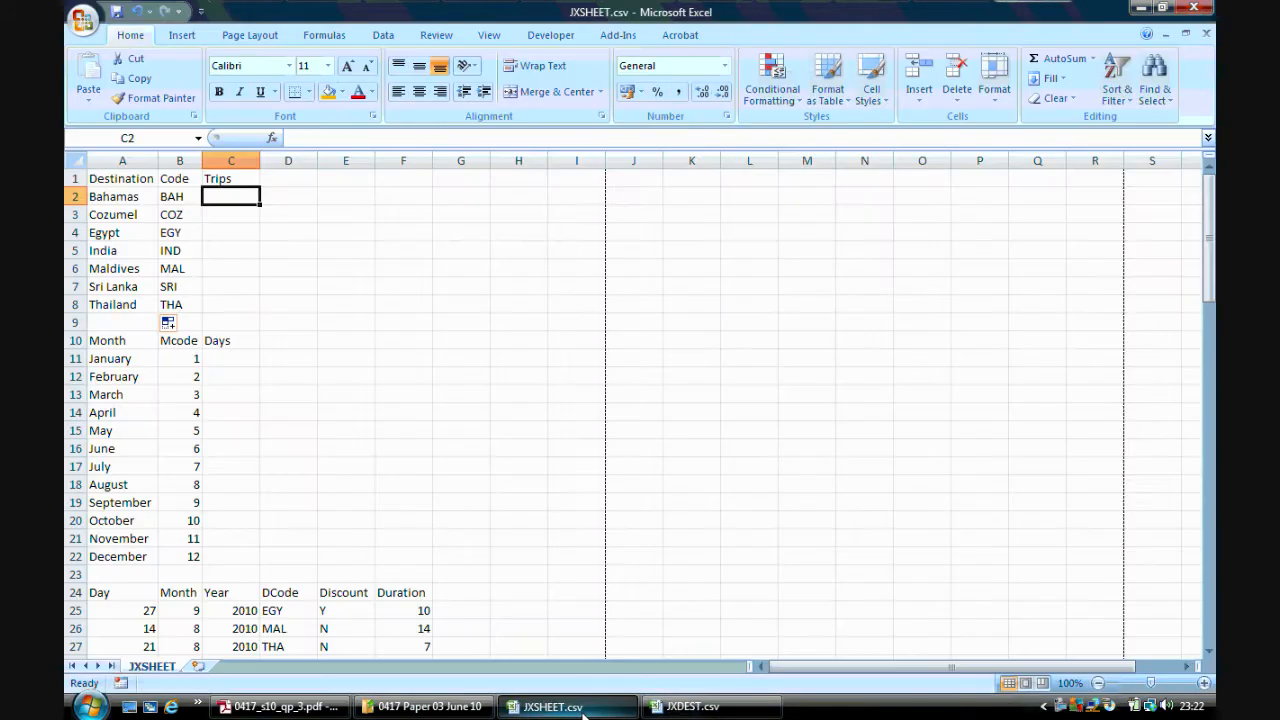
Start a COUNTIF in C2 with the DCode range $D$25:$D$98 as an absolute reference
{"action": "left_click", "coordinate": [272, 138]}
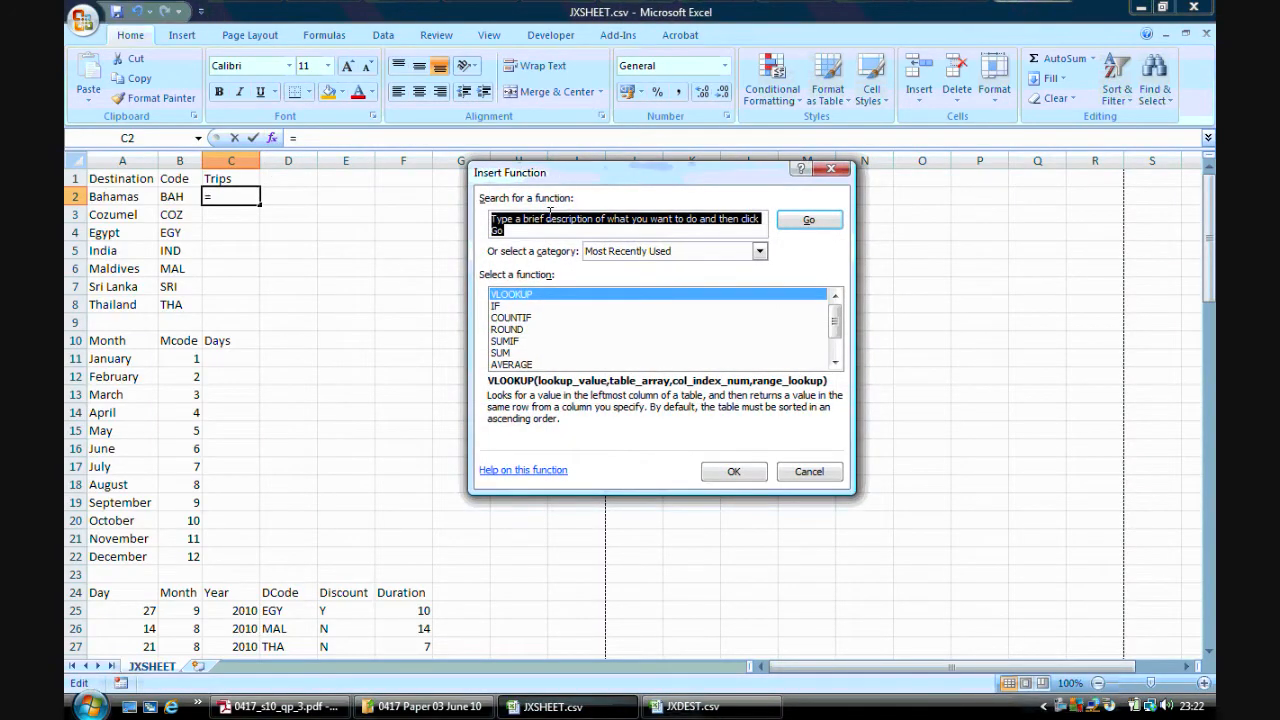
{"action": "type", "text": "countif"}
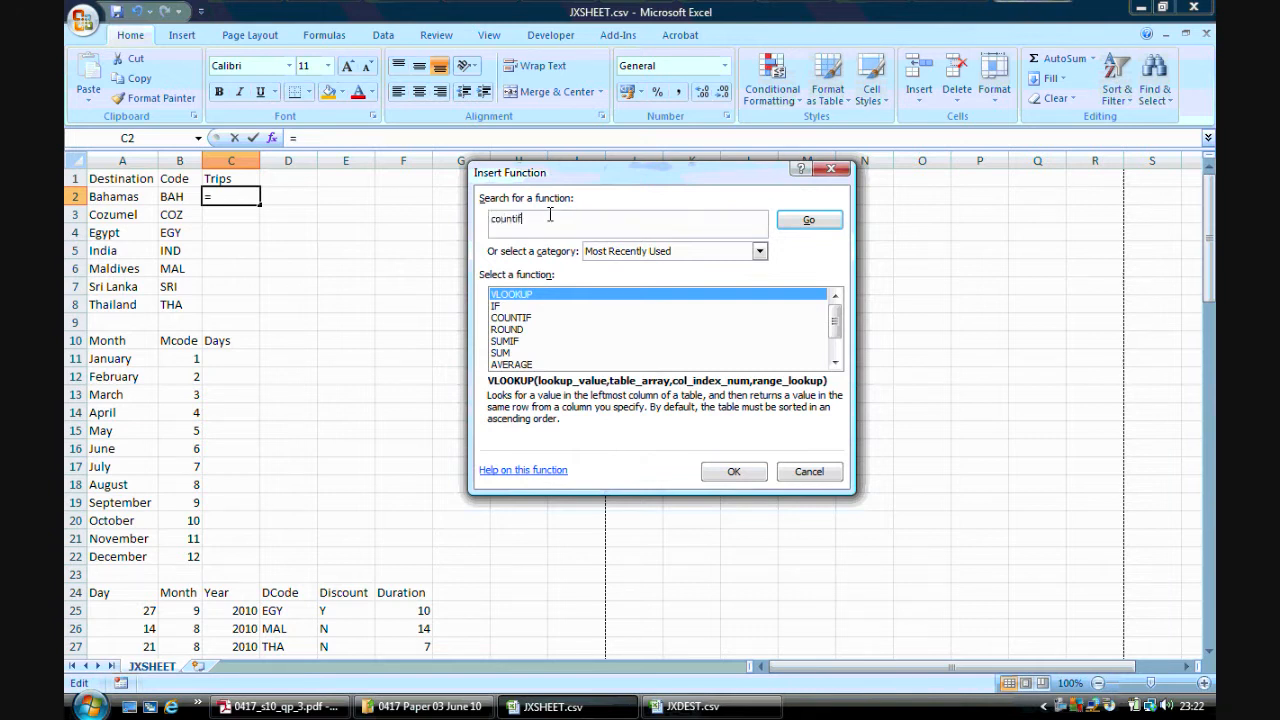
{"action": "left_click", "coordinate": [785, 220]}
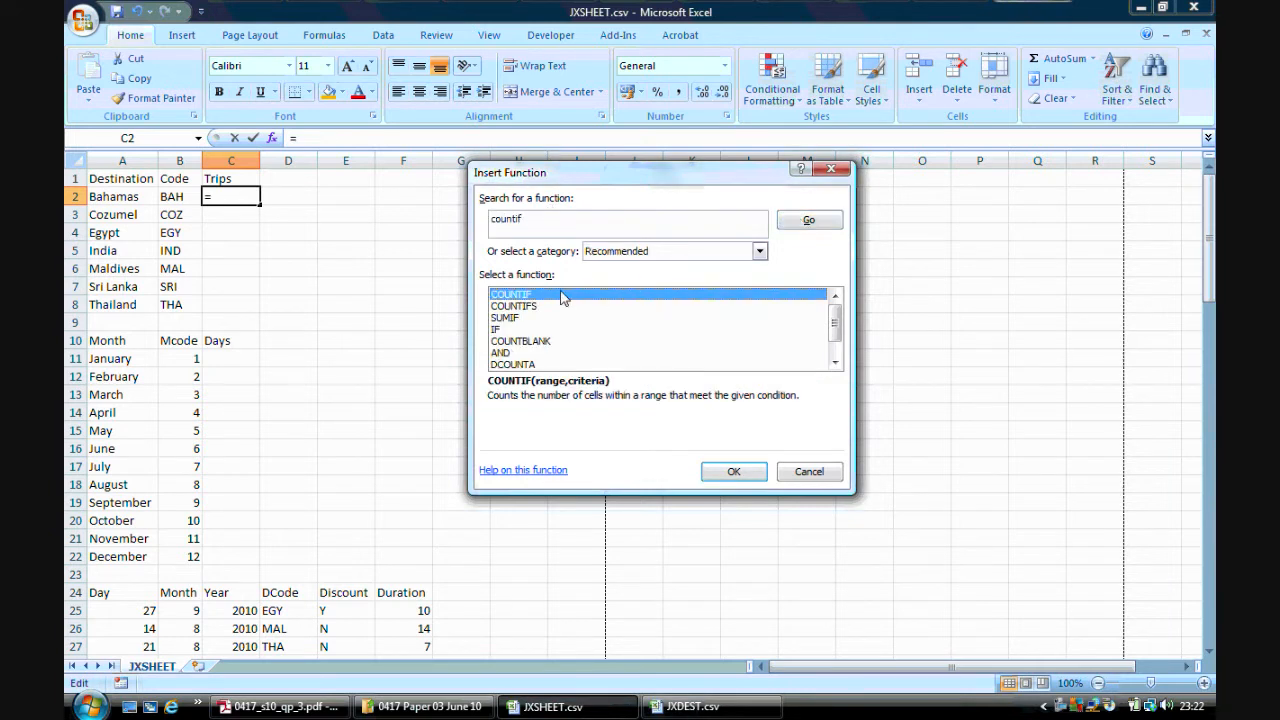
{"action": "left_click", "coordinate": [730, 471]}
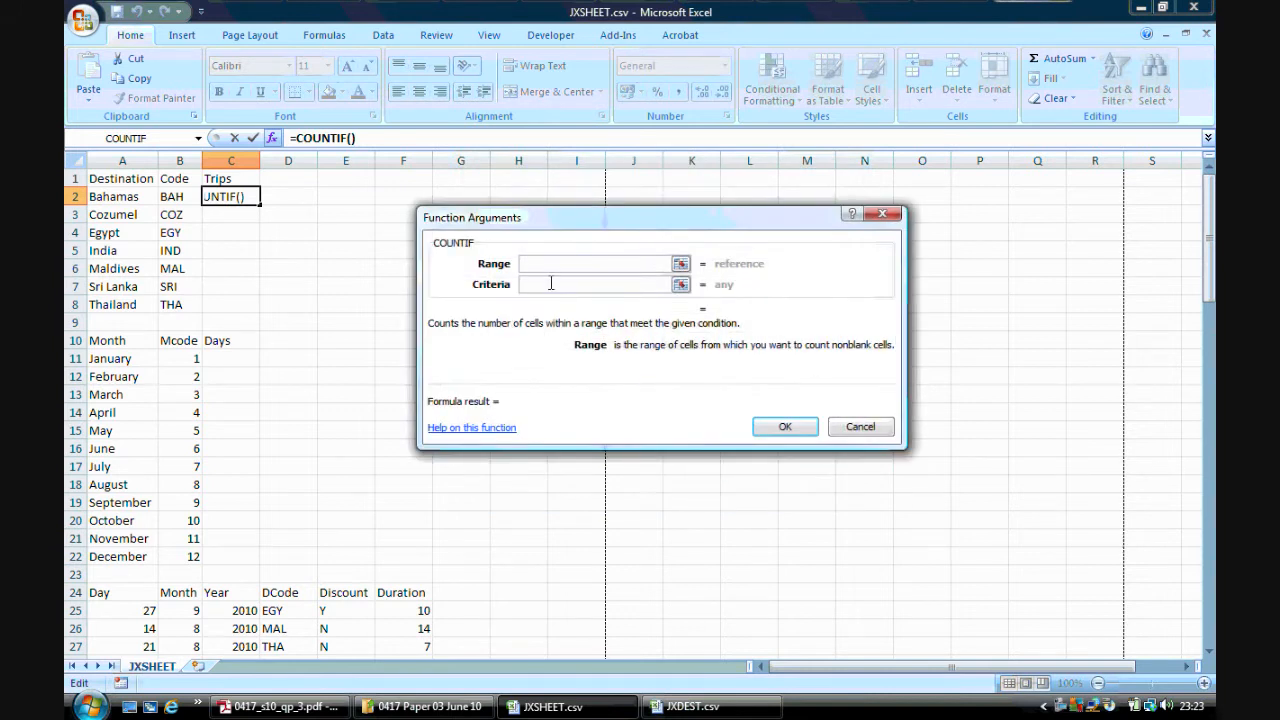
{"action": "left_click", "coordinate": [280, 706]}
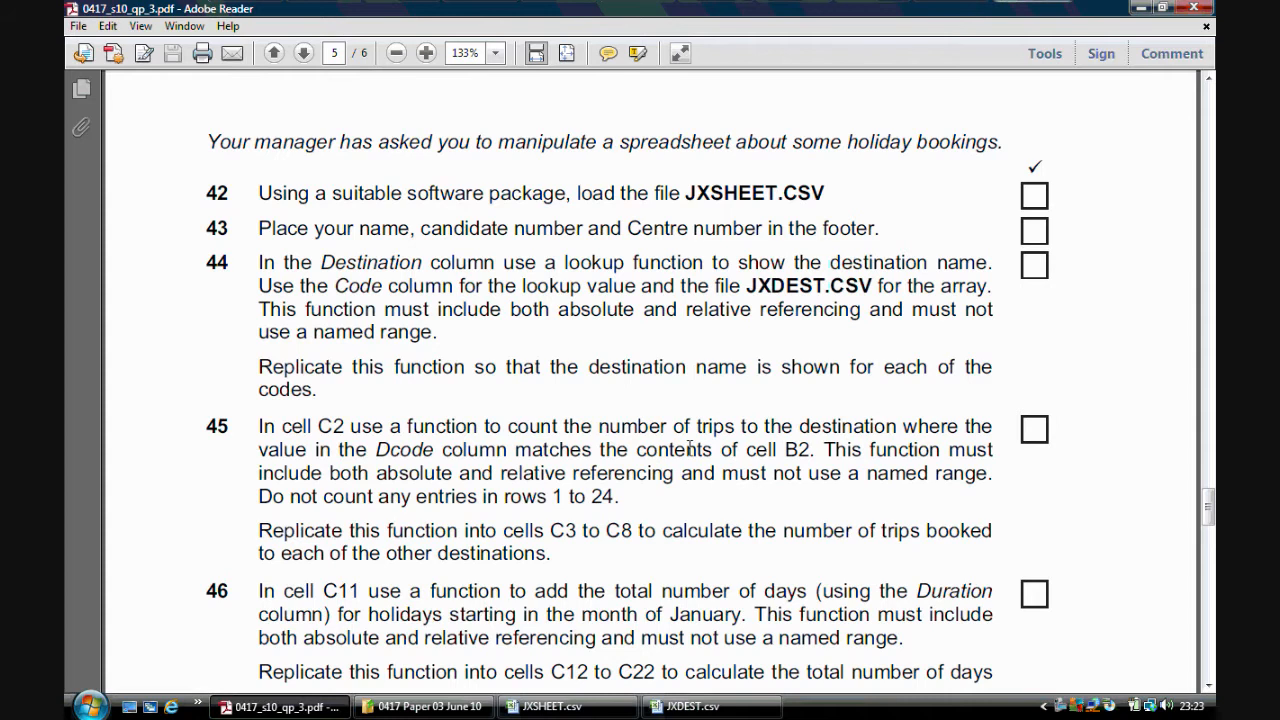
{"action": "left_click", "coordinate": [593, 708]}
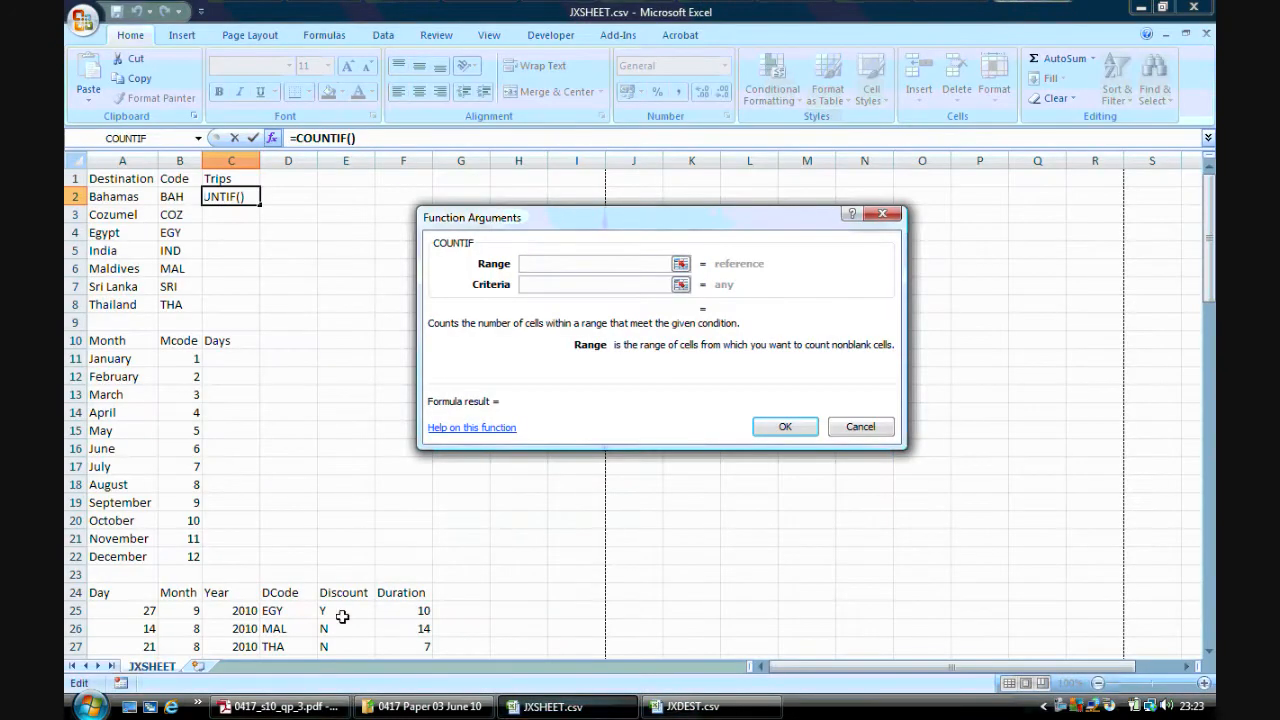
{"action": "mouse_move", "coordinate": [290, 609]}
{"action": "left_mouse_down"}
{"action": "mouse_move", "coordinate": [289, 712]}
{"action": "mouse_move", "coordinate": [292, 632]}
{"action": "left_mouse_up"}
{"action": "left_click_drag", "start_coordinate": [1208, 528], "coordinate": [1200, 175]}
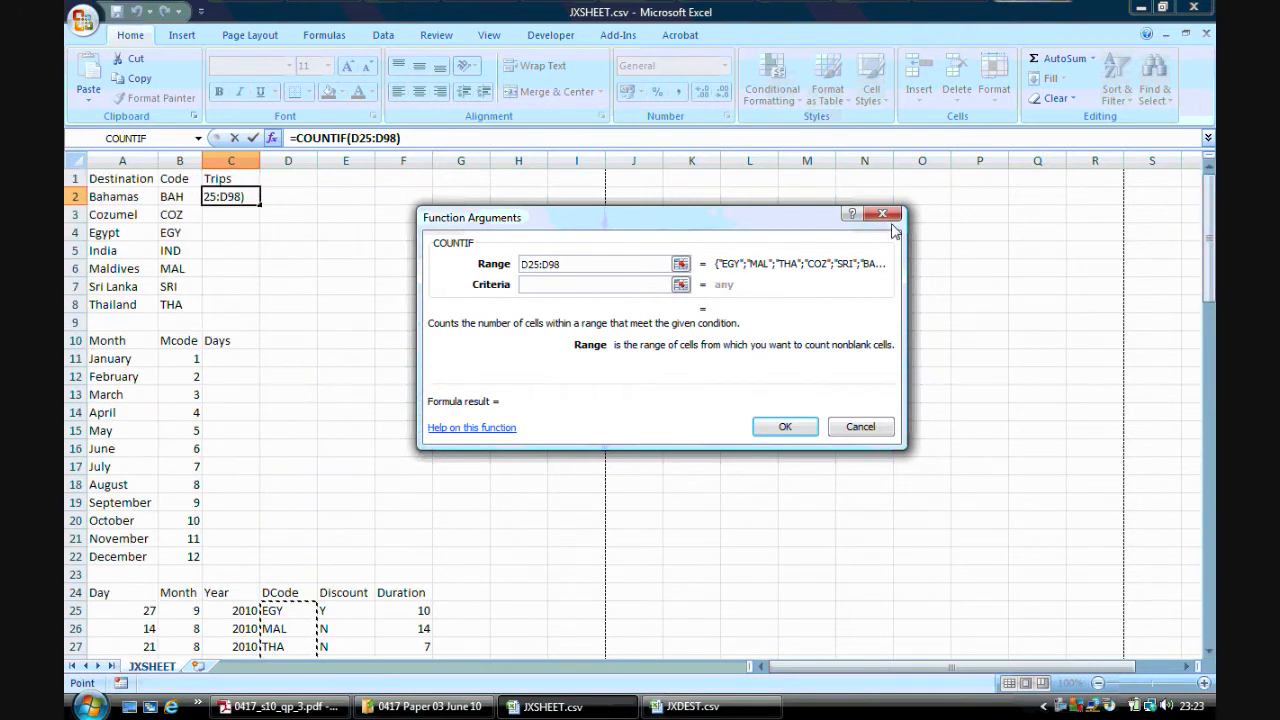
{"action": "left_click_drag", "start_coordinate": [563, 264], "coordinate": [516, 265]}
{"action": "key", "text": "F4"}
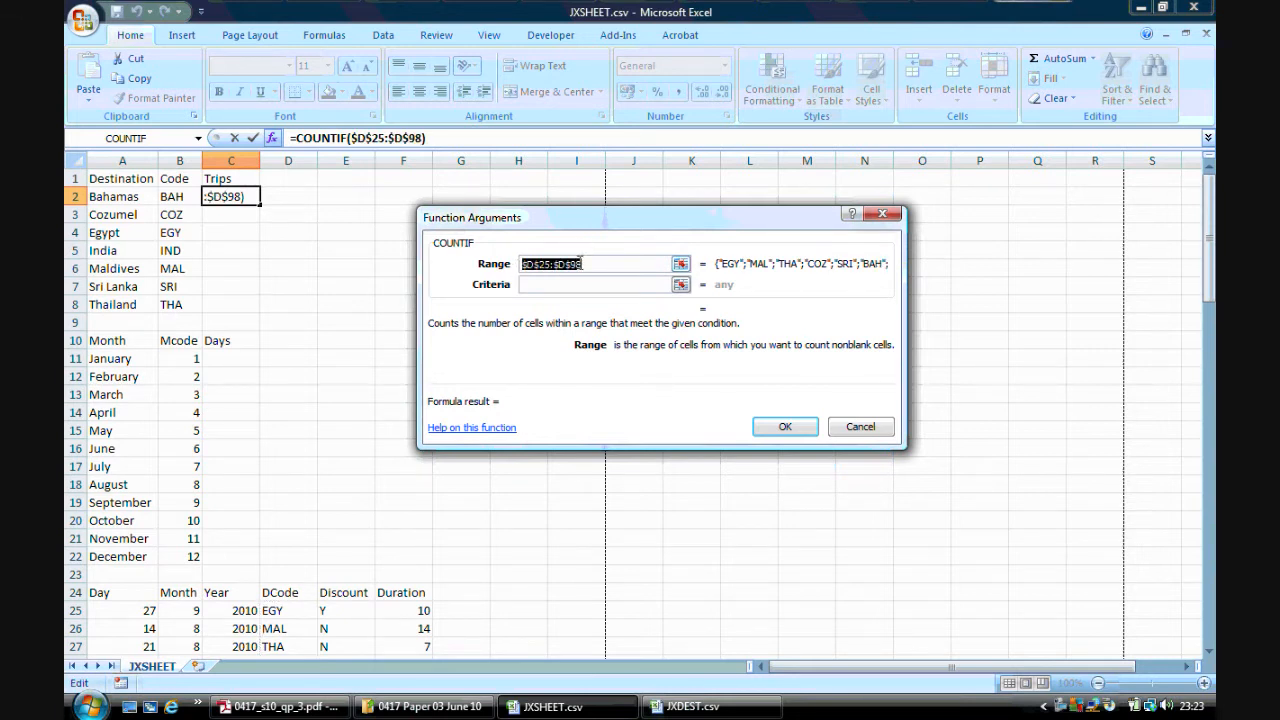
Set the COUNTIF criteria to B2 and confirm the function
{"action": "left_click", "coordinate": [572, 283]}
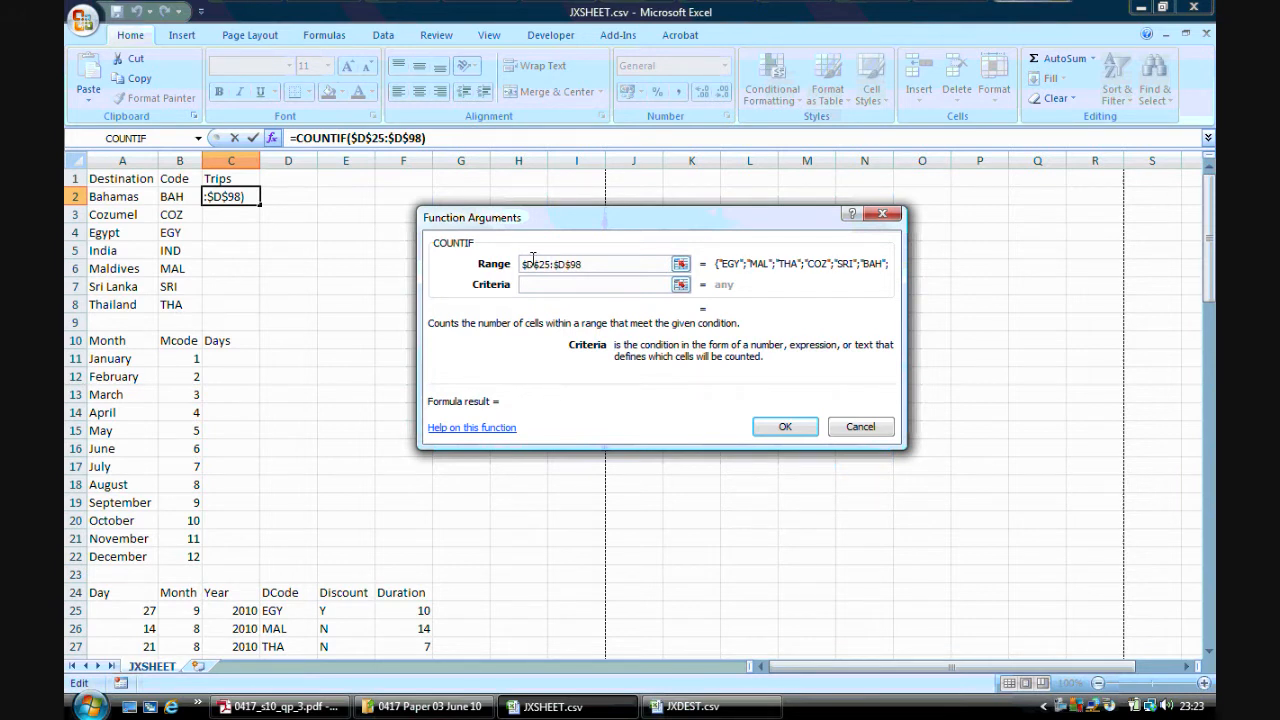
{"action": "left_click", "coordinate": [183, 196]}
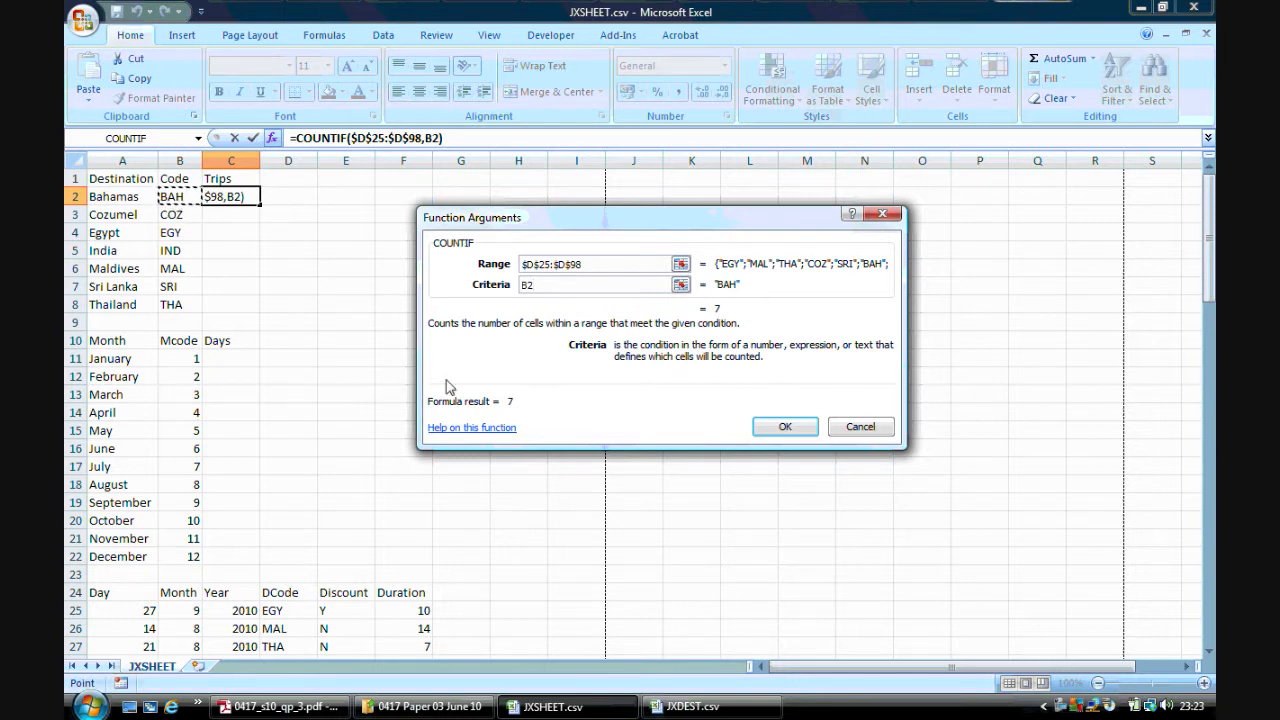
{"action": "left_click", "coordinate": [780, 424]}
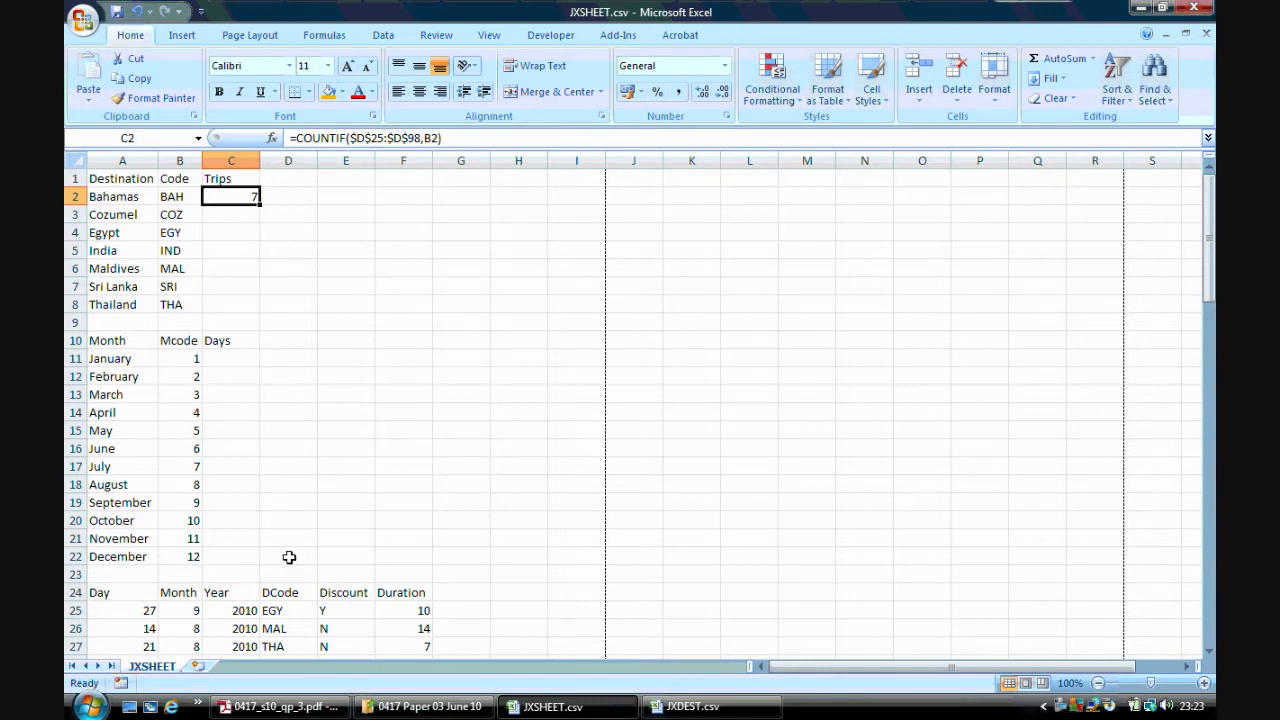
{"action": "left_click_drag", "start_coordinate": [280, 612], "coordinate": [280, 627]}
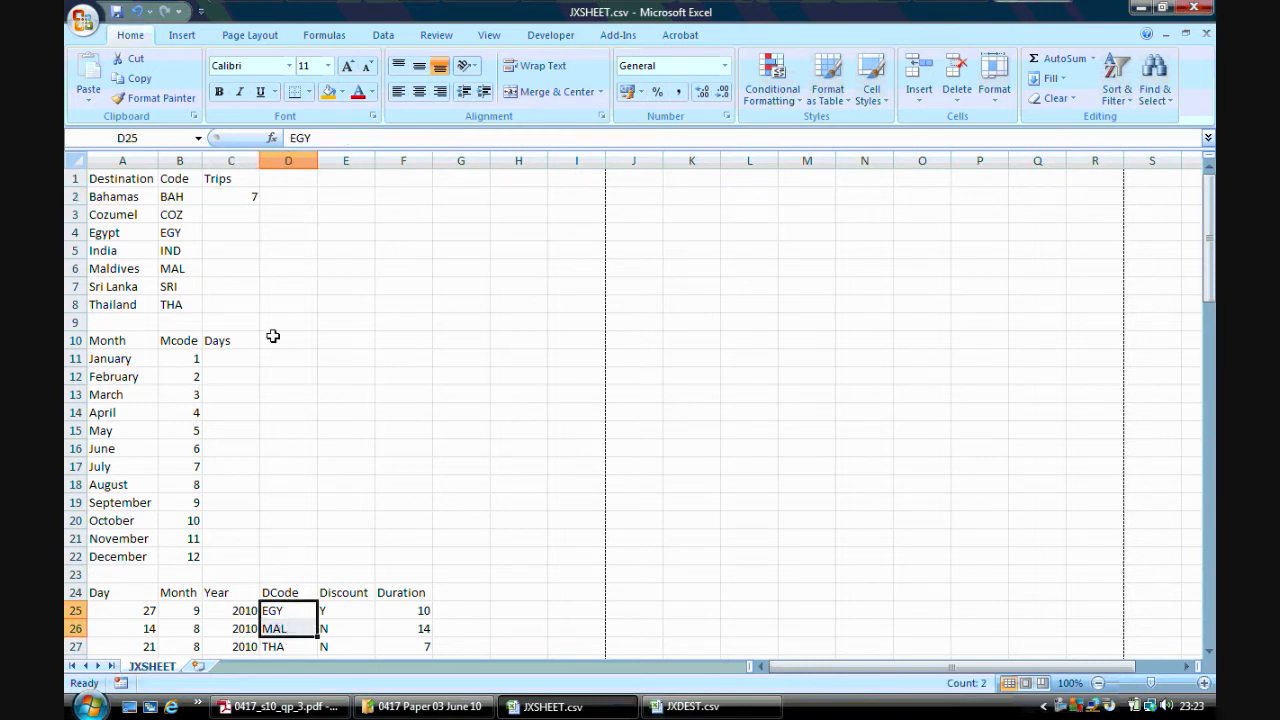
{"action": "left_click", "coordinate": [248, 193]}
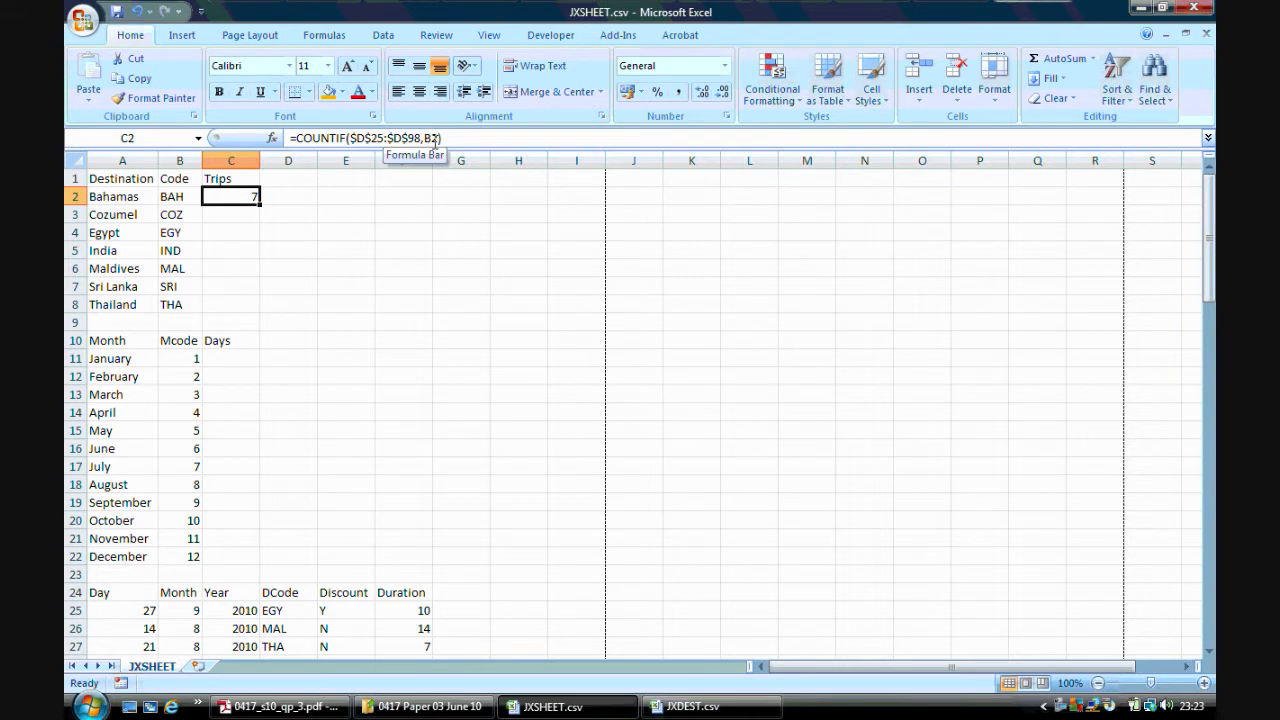
Replicate the COUNTIF formula from C2 down to C8 and inspect the copied formulas
{"action": "double_click", "coordinate": [259, 204]}
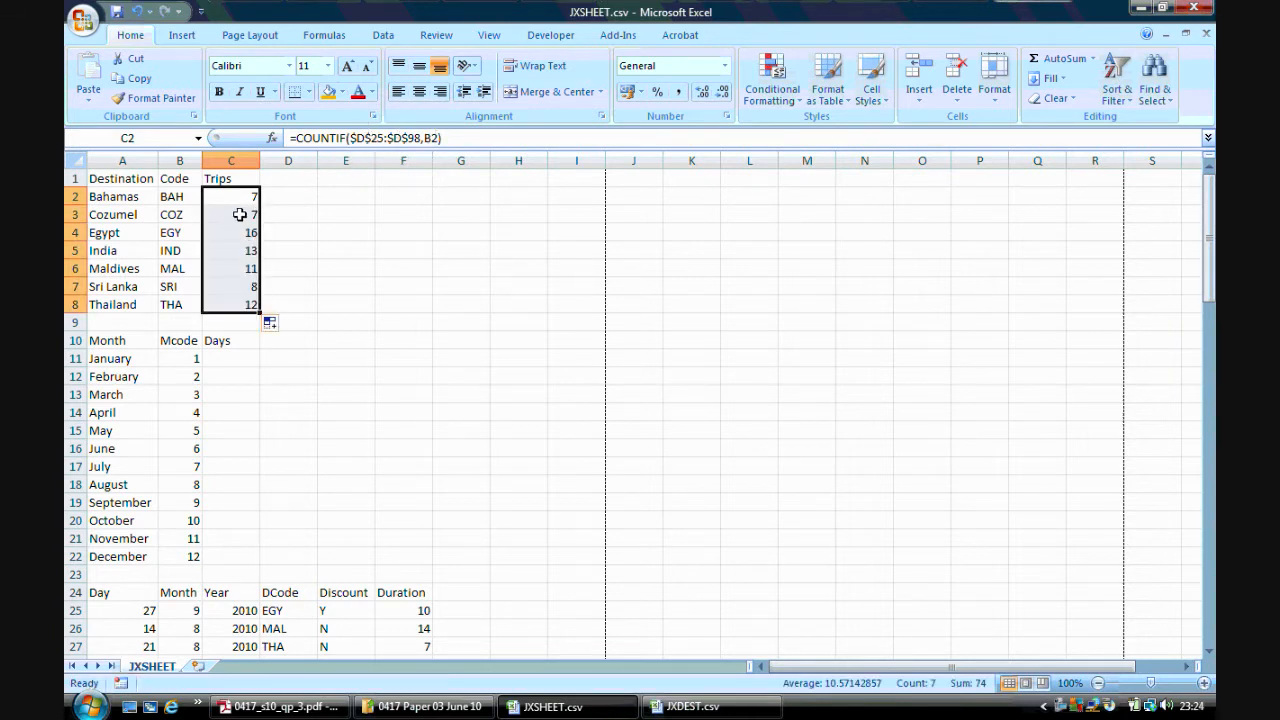
{"action": "left_click", "coordinate": [240, 212]}
{"action": "left_click", "coordinate": [243, 231]}
{"action": "left_click", "coordinate": [239, 252]}
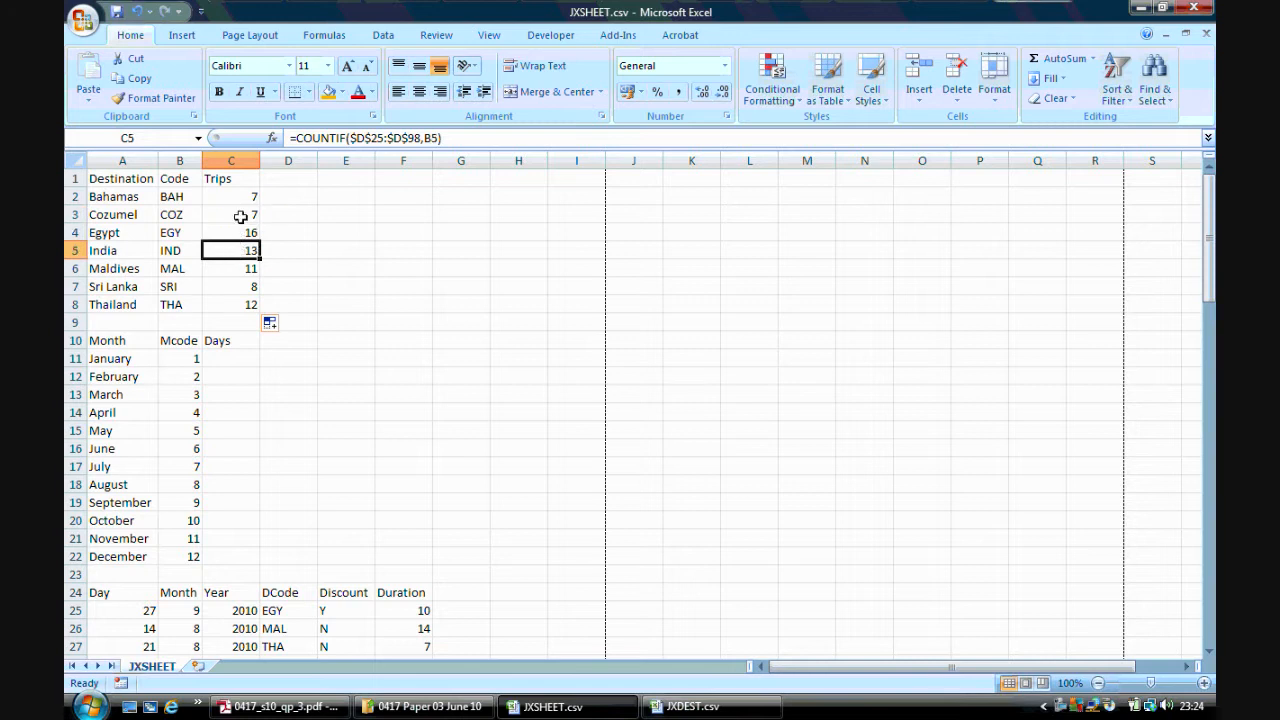
{"action": "left_click", "coordinate": [243, 199]}
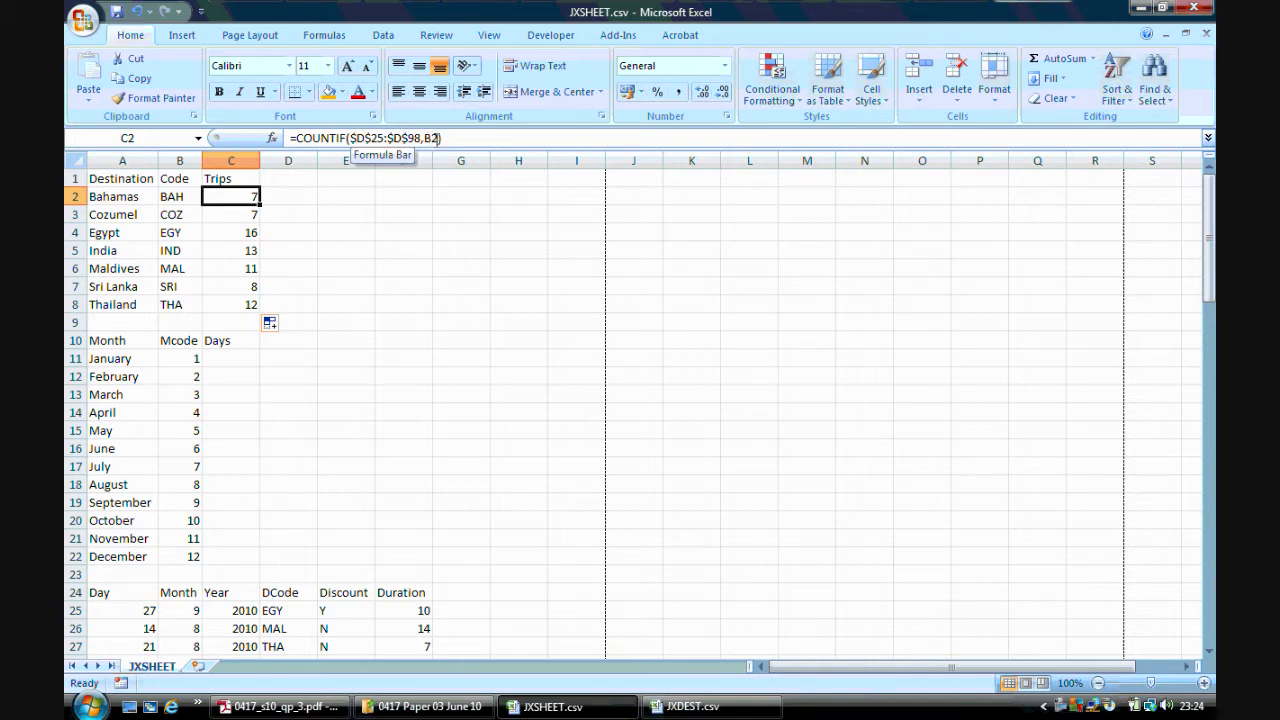
Review the task paper's requirement for summing January holiday durations in cell C11 using SUMIF
{"action": "left_click", "coordinate": [335, 706]}
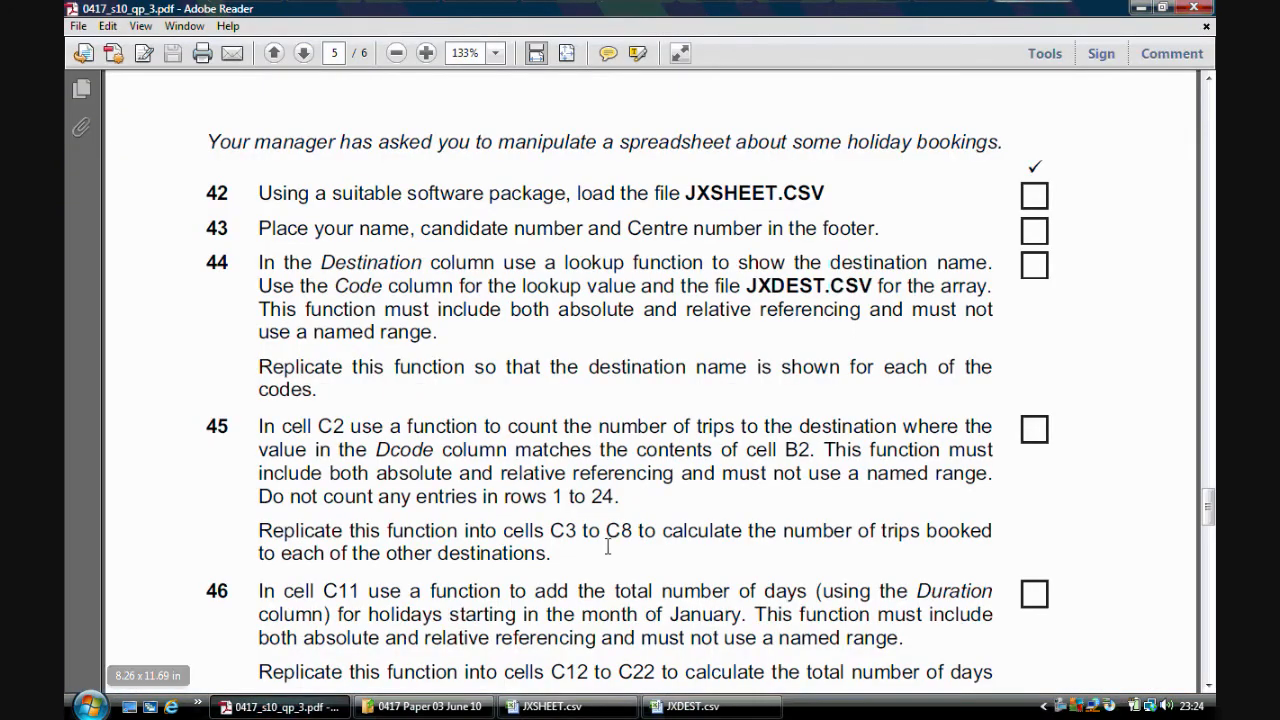
{"action": "left_click_drag", "start_coordinate": [1209, 514], "coordinate": [1209, 535]}
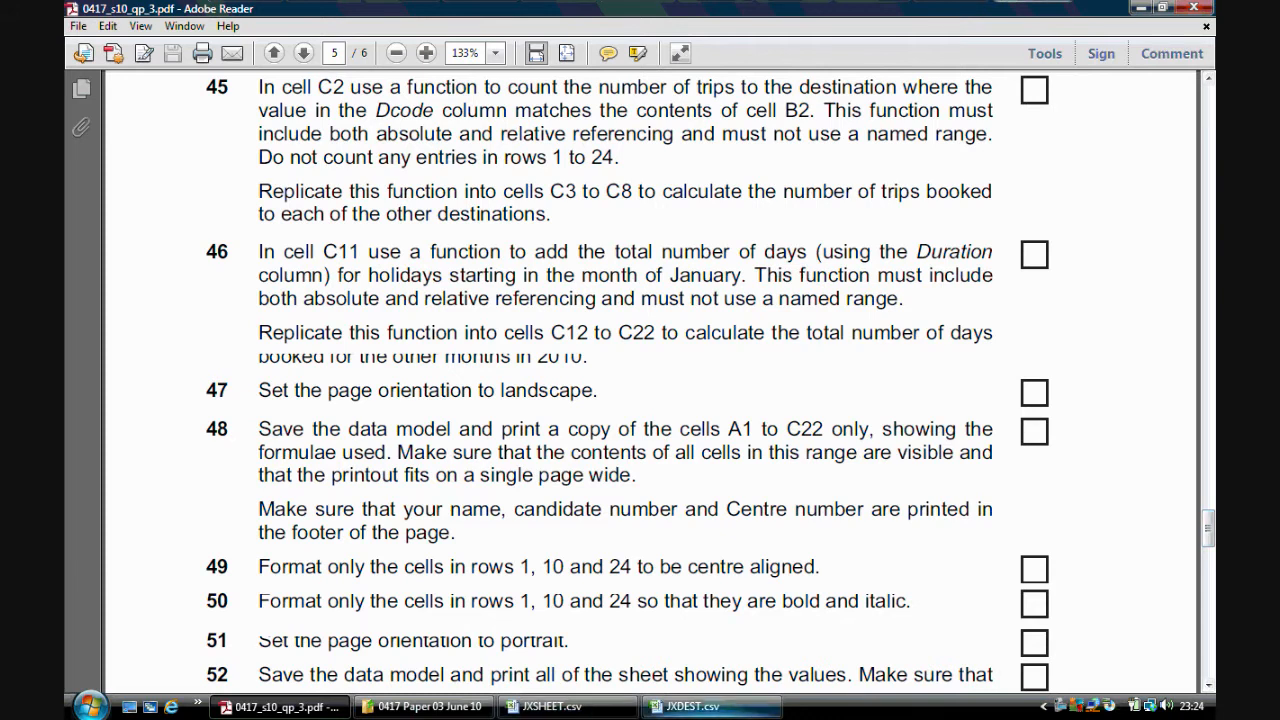
{"action": "left_click", "coordinate": [560, 706]}
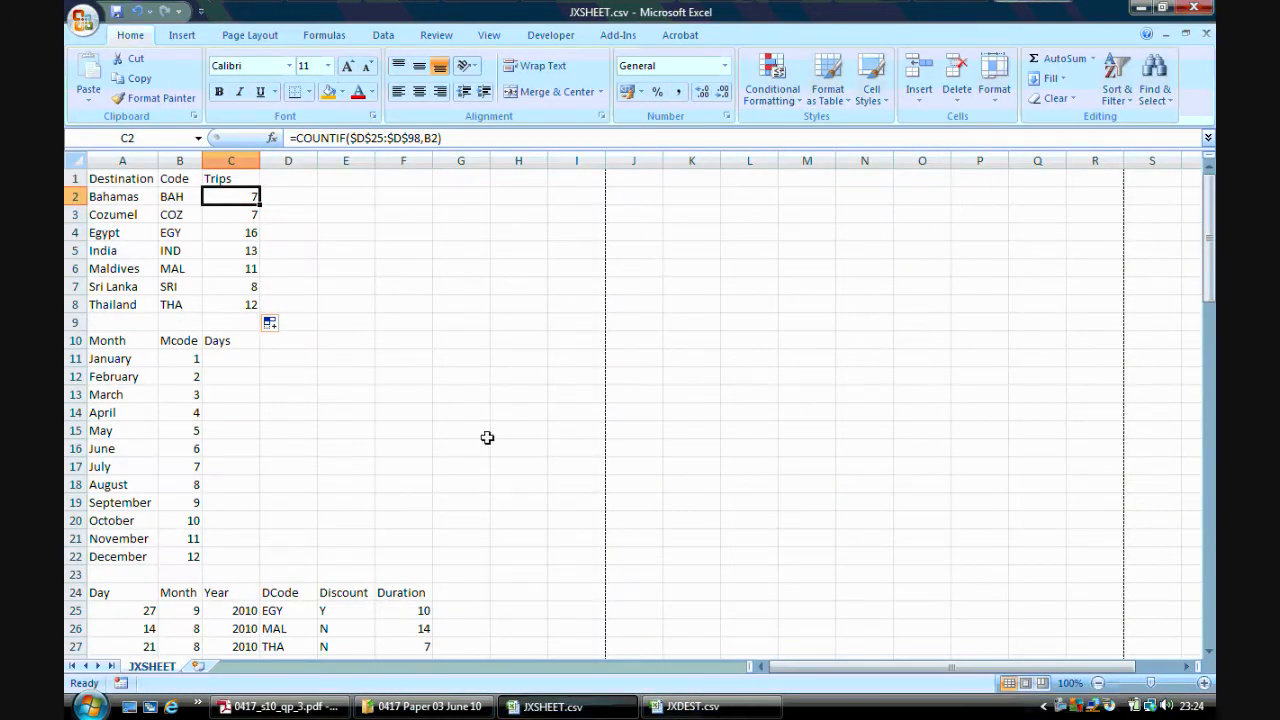
{"action": "left_click", "coordinate": [242, 358]}
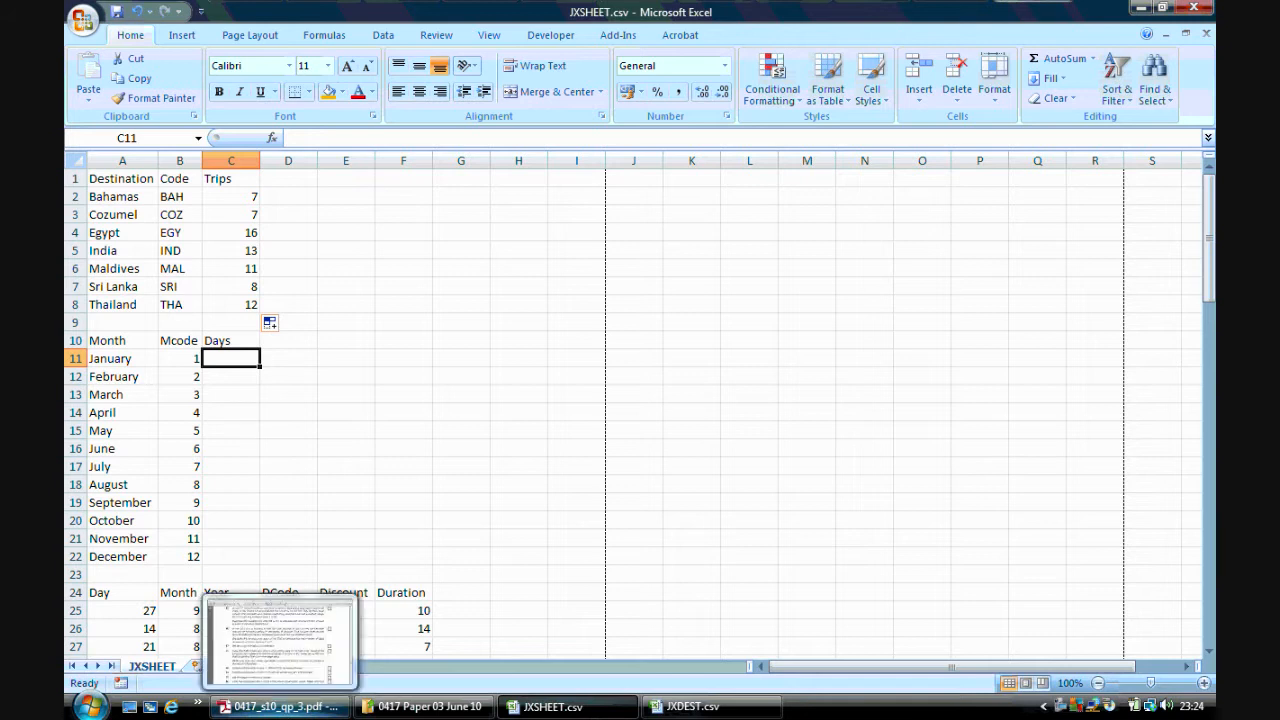
{"action": "left_click", "coordinate": [280, 706]}
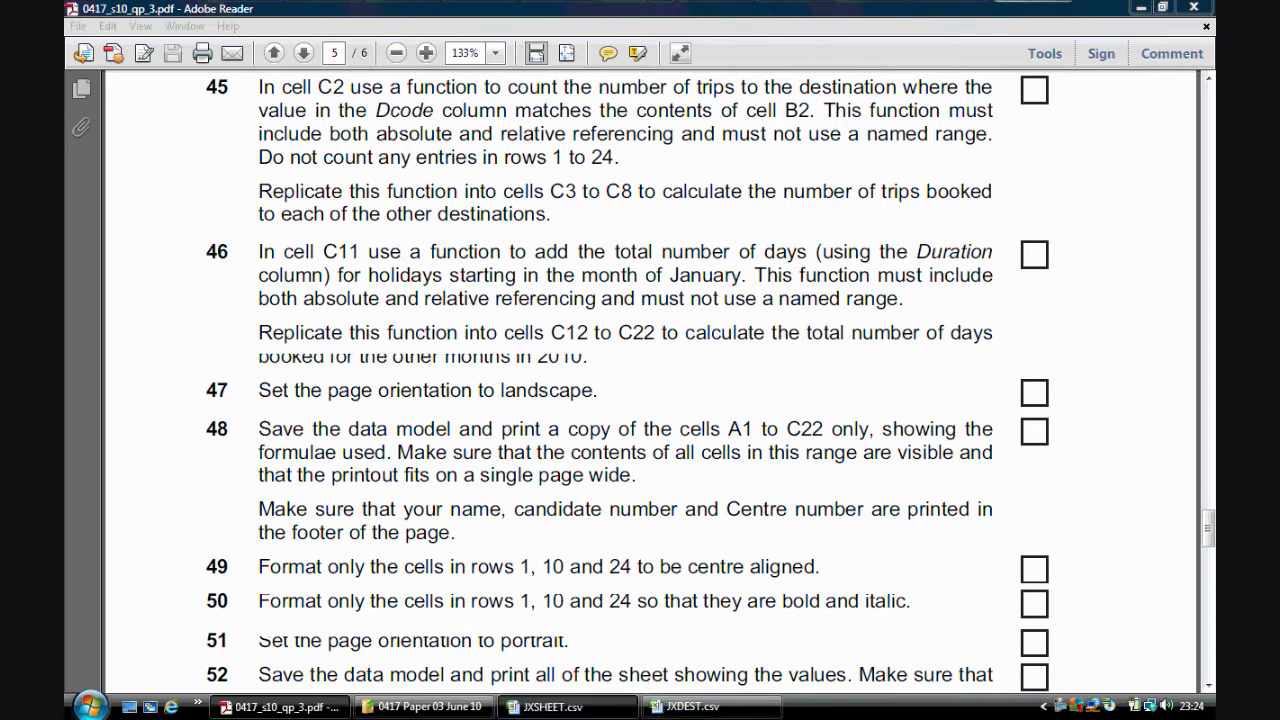
{"action": "left_click", "coordinate": [550, 706]}
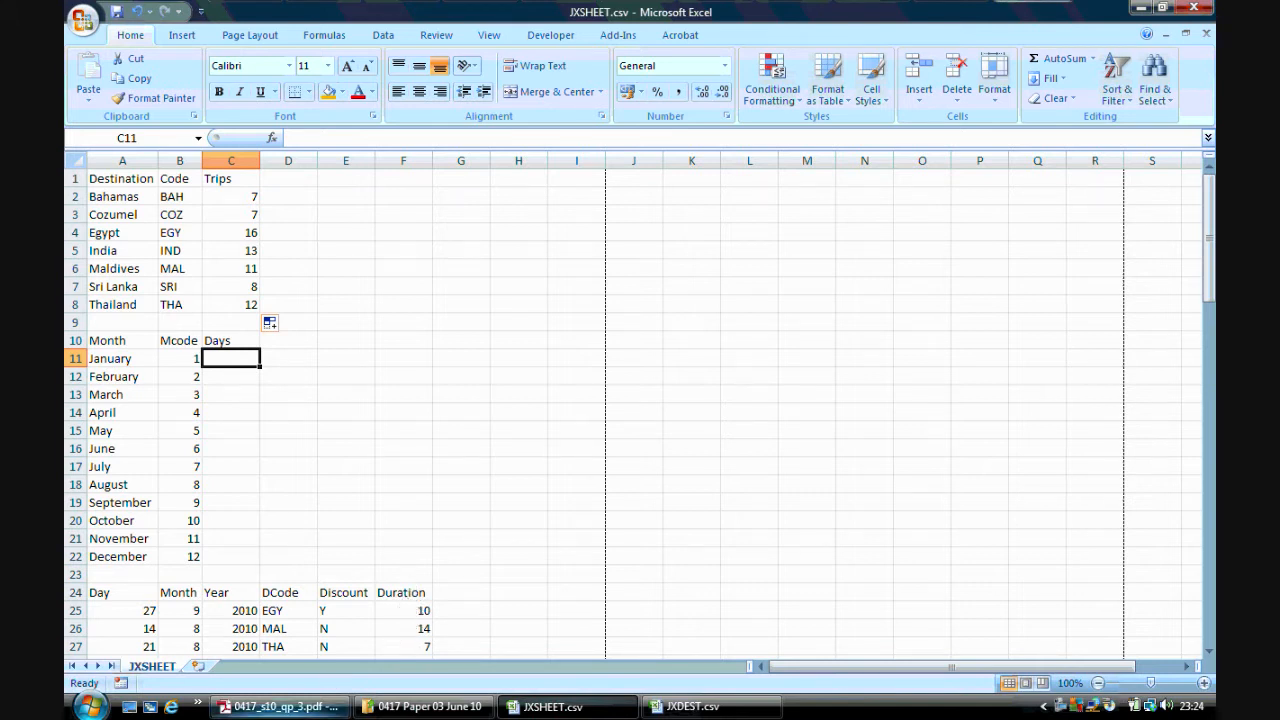
{"action": "key", "text": "alt+Tab"}
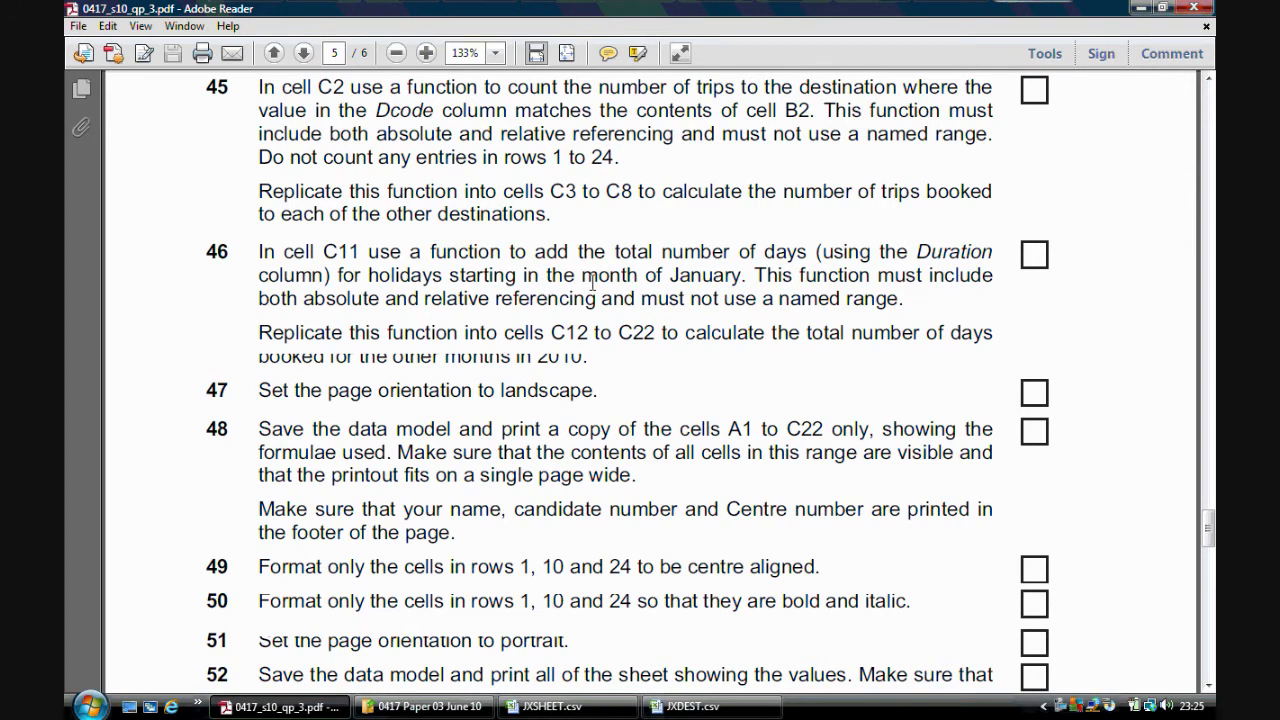
{"action": "left_click", "coordinate": [552, 706]}
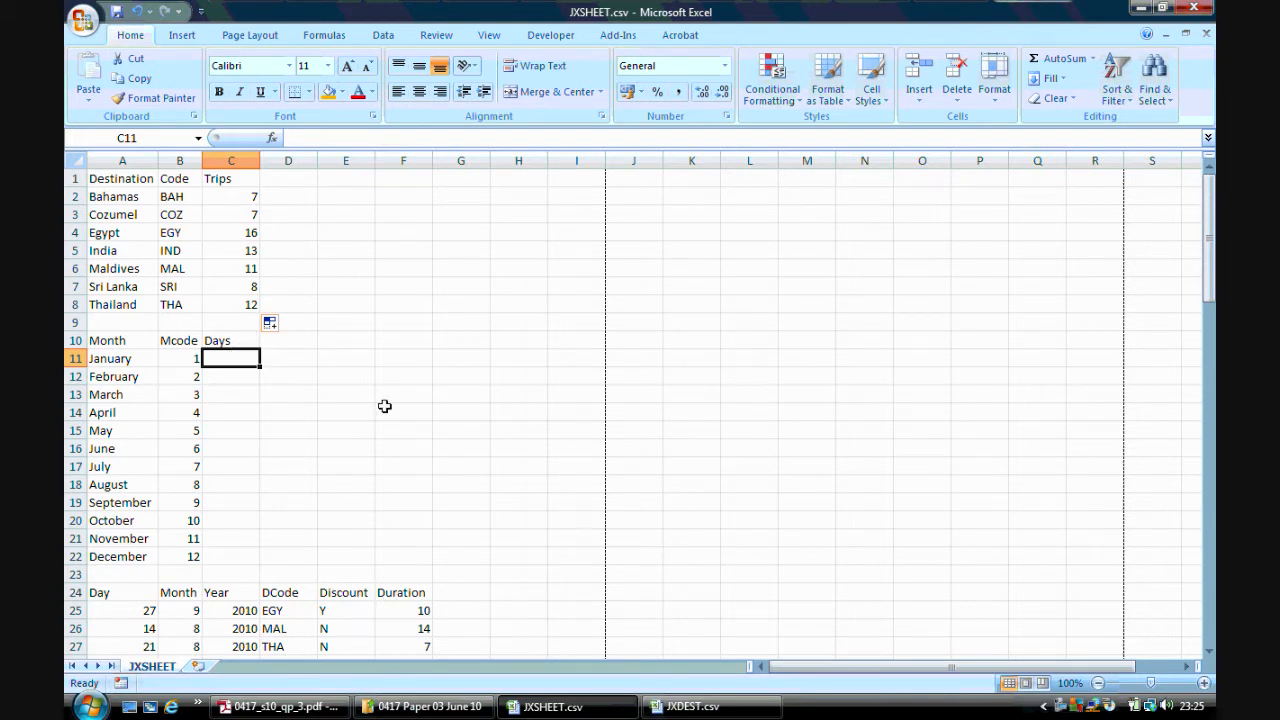
{"action": "left_click", "coordinate": [280, 706]}
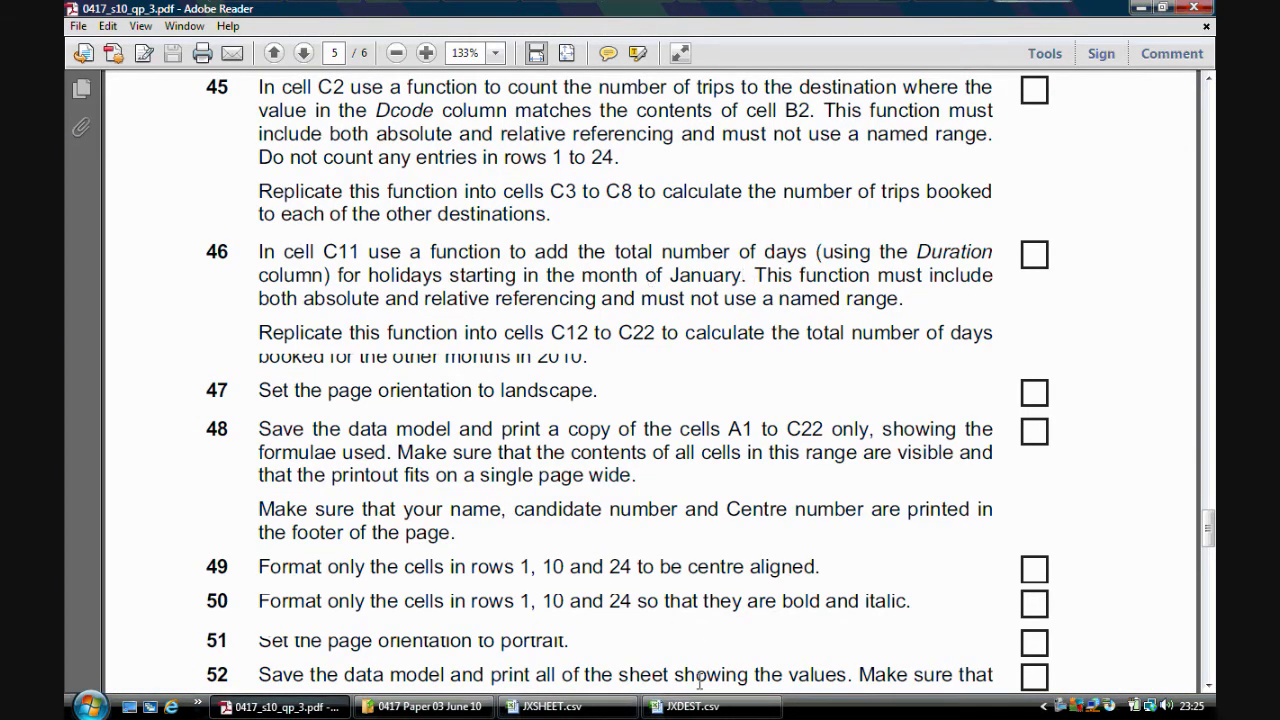
{"action": "left_click", "coordinate": [560, 707]}
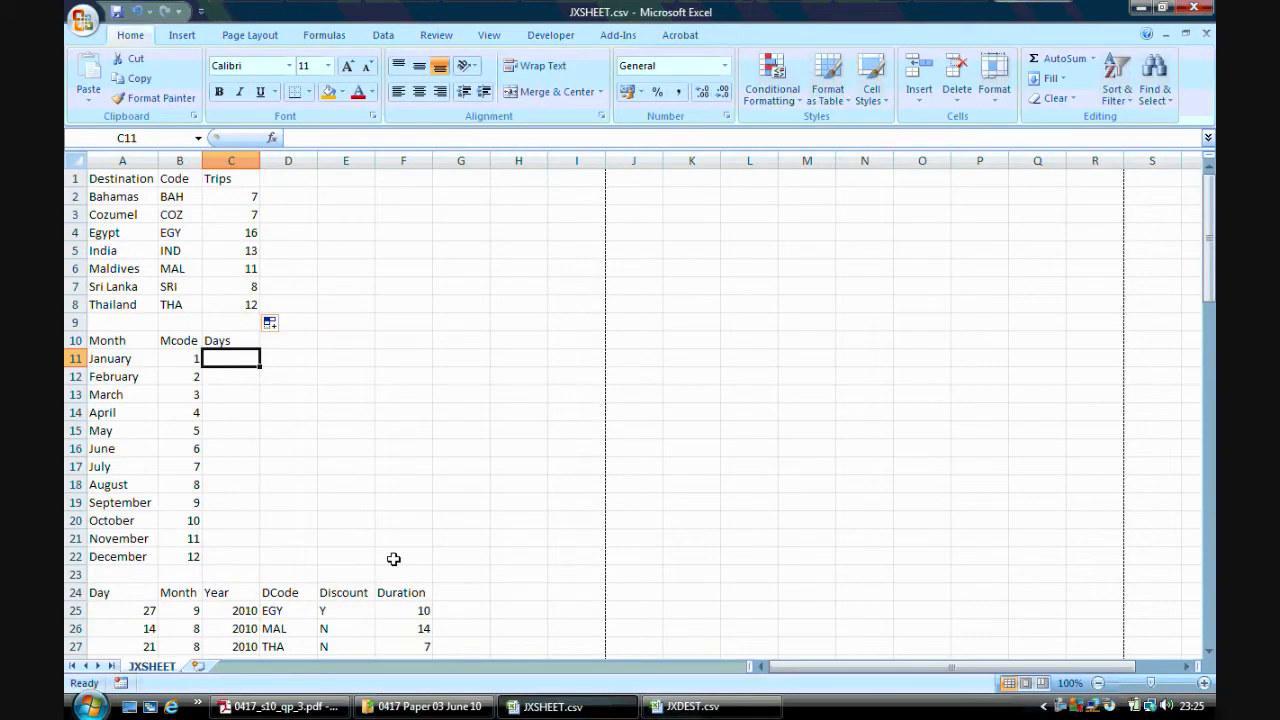
Examine the Month column in the bookings data and the Mcode values, then select cell C11
{"action": "mouse_move", "coordinate": [183, 609]}
{"action": "left_mouse_down"}
{"action": "mouse_move", "coordinate": [182, 677]}
{"action": "mouse_move", "coordinate": [177, 620]}
{"action": "left_mouse_up"}
{"action": "left_click_drag", "start_coordinate": [1209, 300], "coordinate": [1193, 211]}
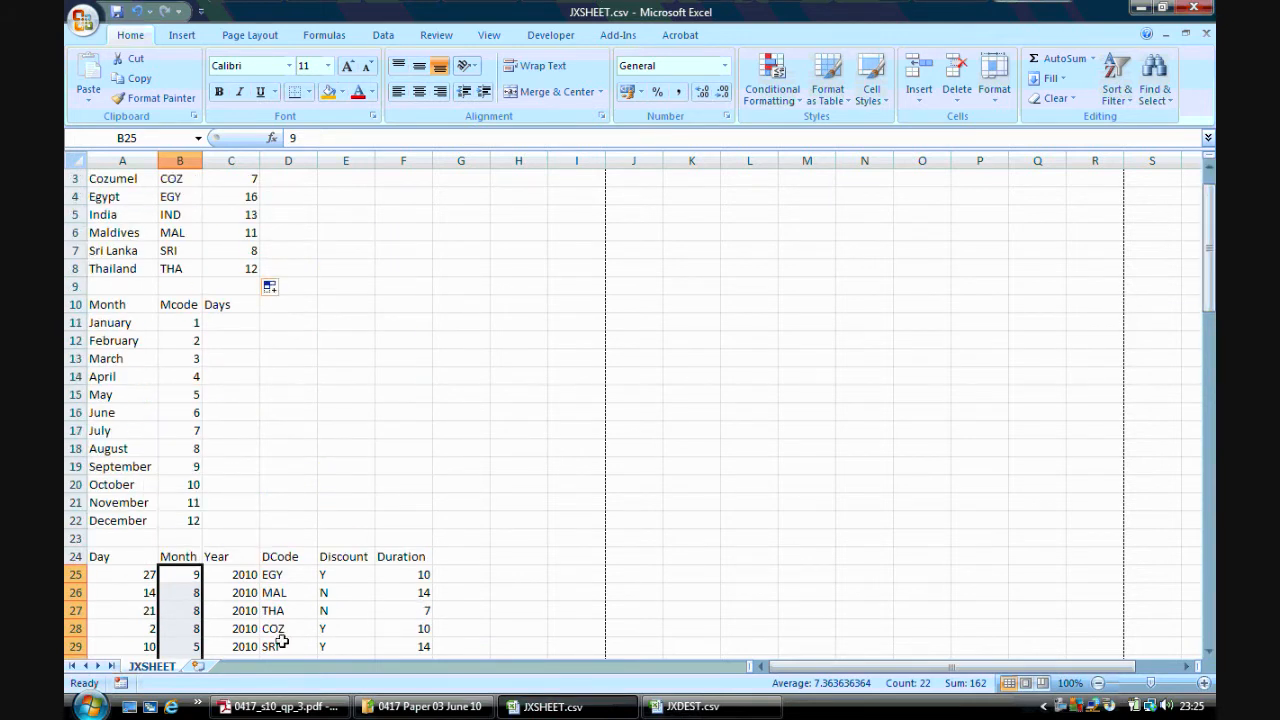
{"action": "left_click", "coordinate": [184, 318]}
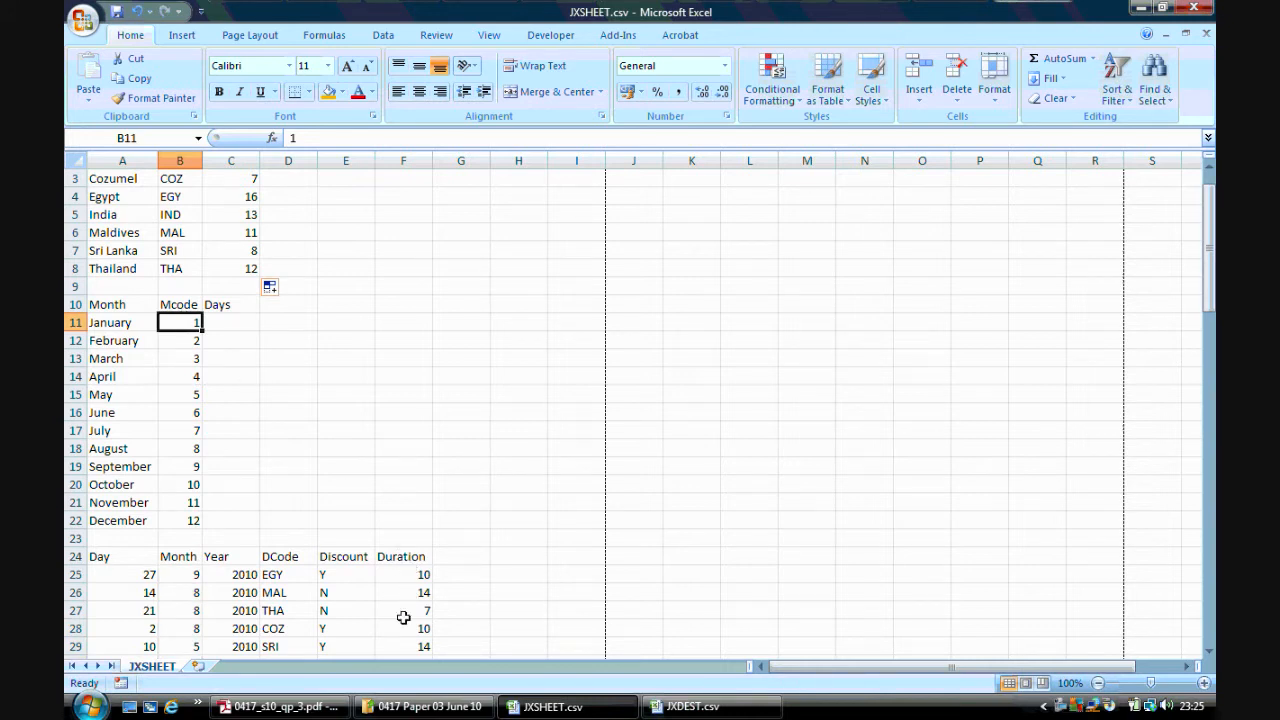
{"action": "left_click", "coordinate": [233, 322]}
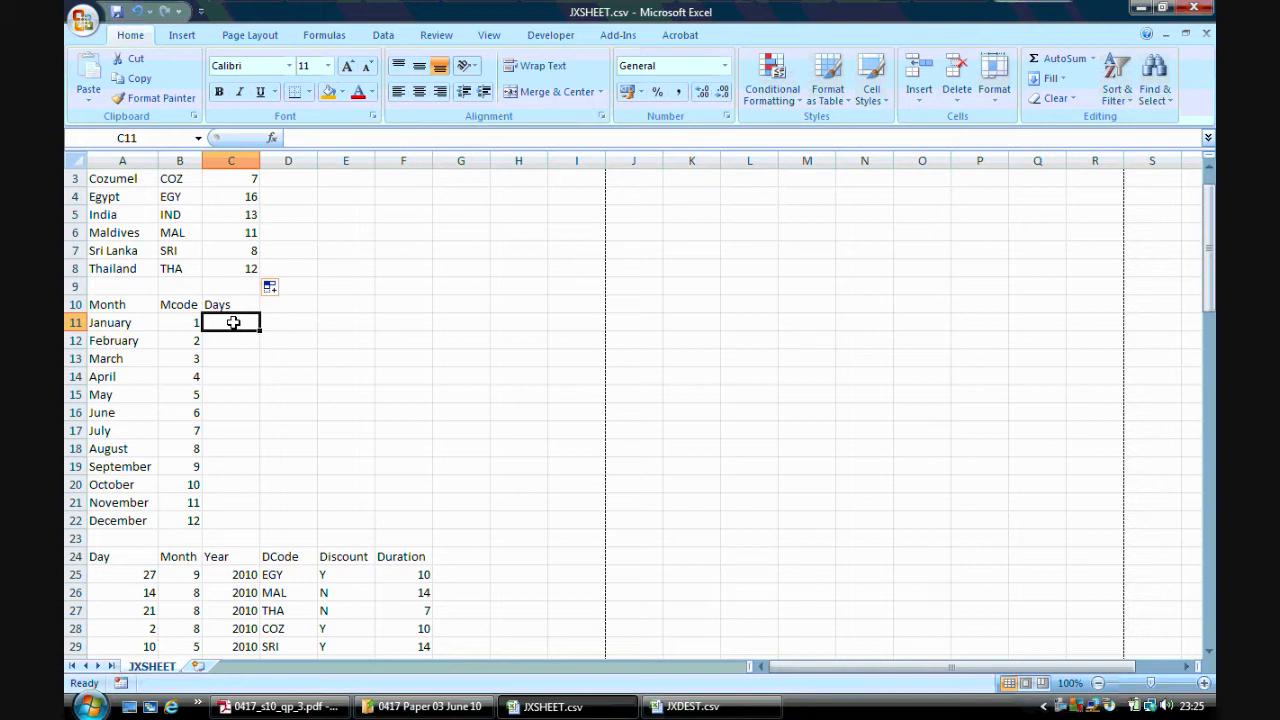
{"action": "left_click", "coordinate": [181, 558]}
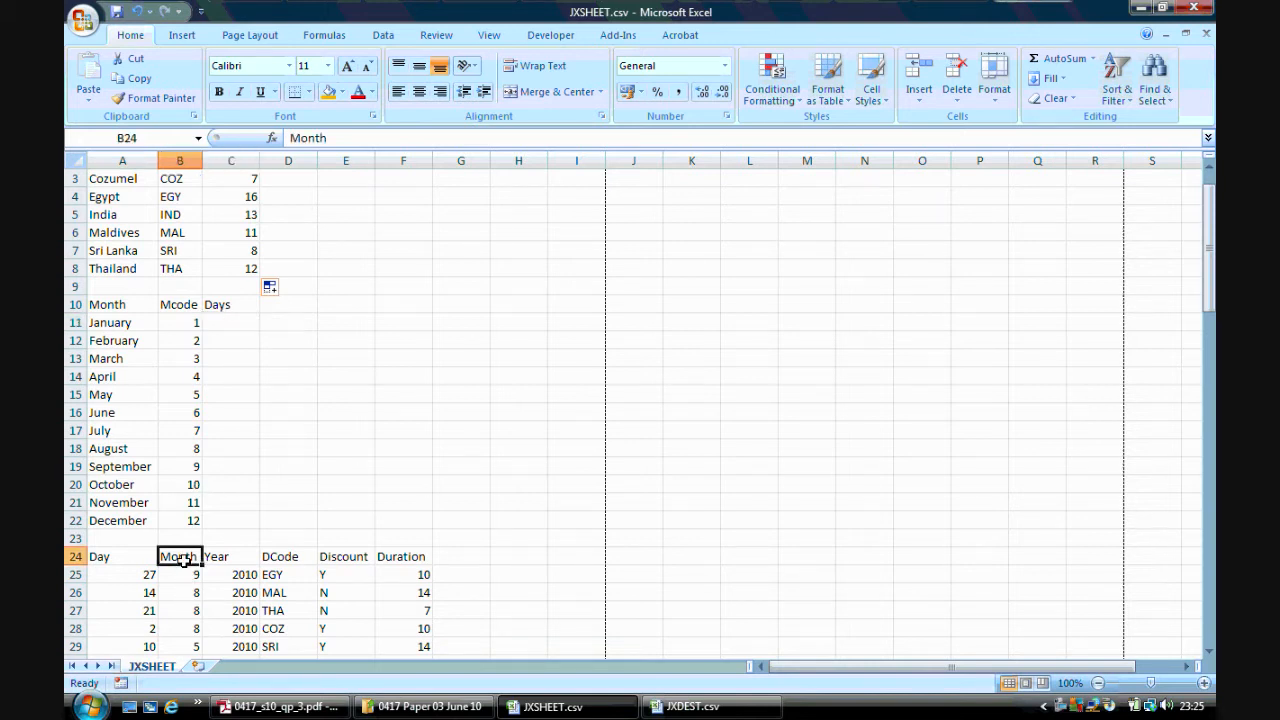
{"action": "left_click", "coordinate": [192, 321]}
{"action": "left_click", "coordinate": [220, 322]}
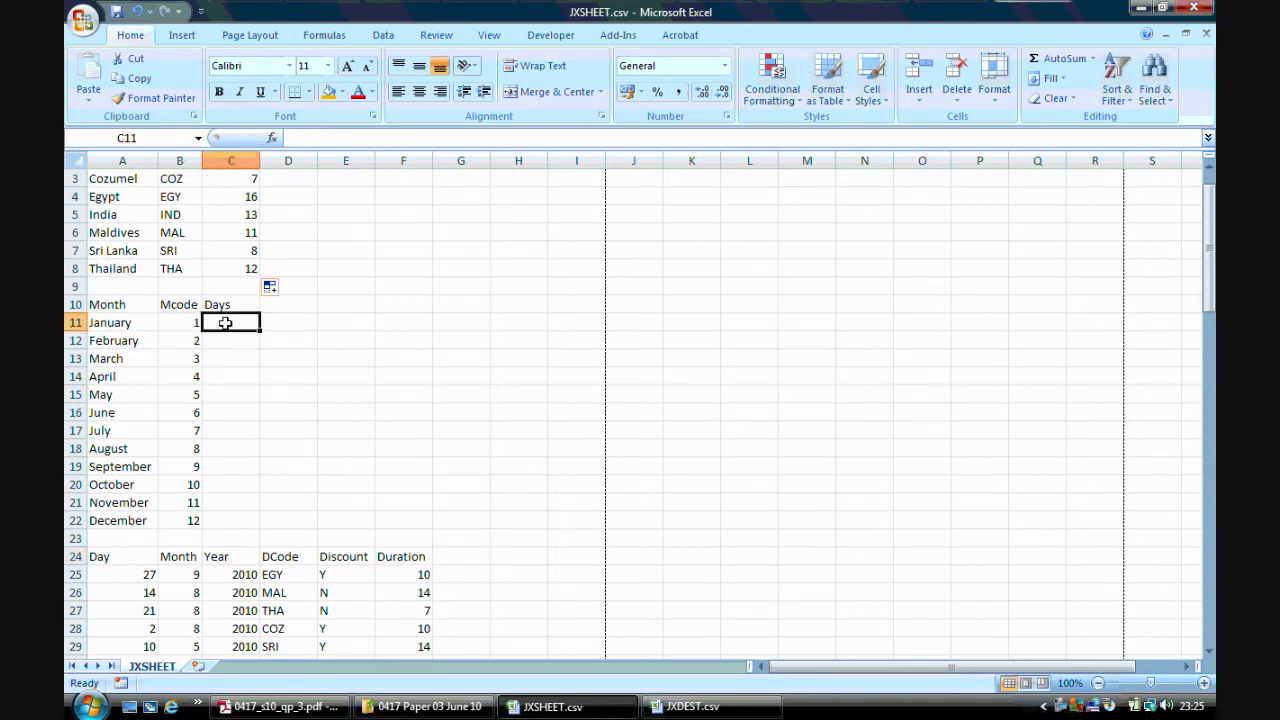
Search for the SUMIF function and start inserting it into cell C11
{"action": "left_click", "coordinate": [272, 138]}
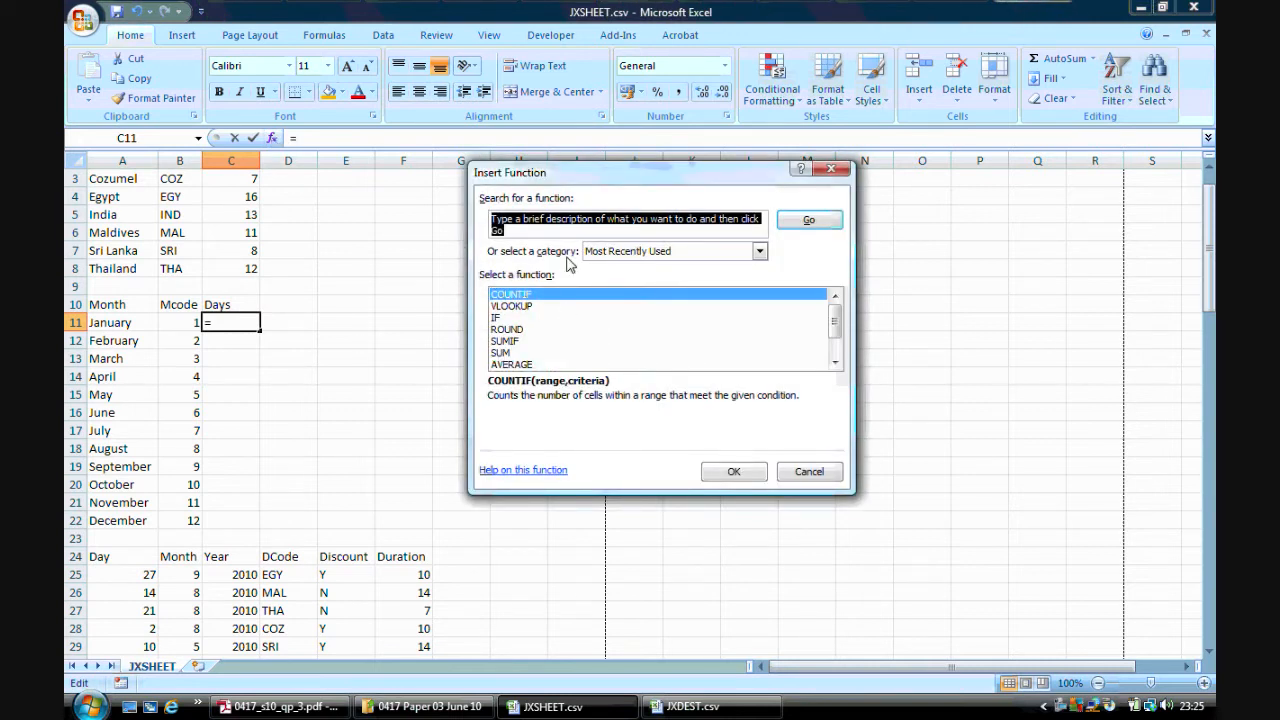
{"action": "type", "text": "sumif"}
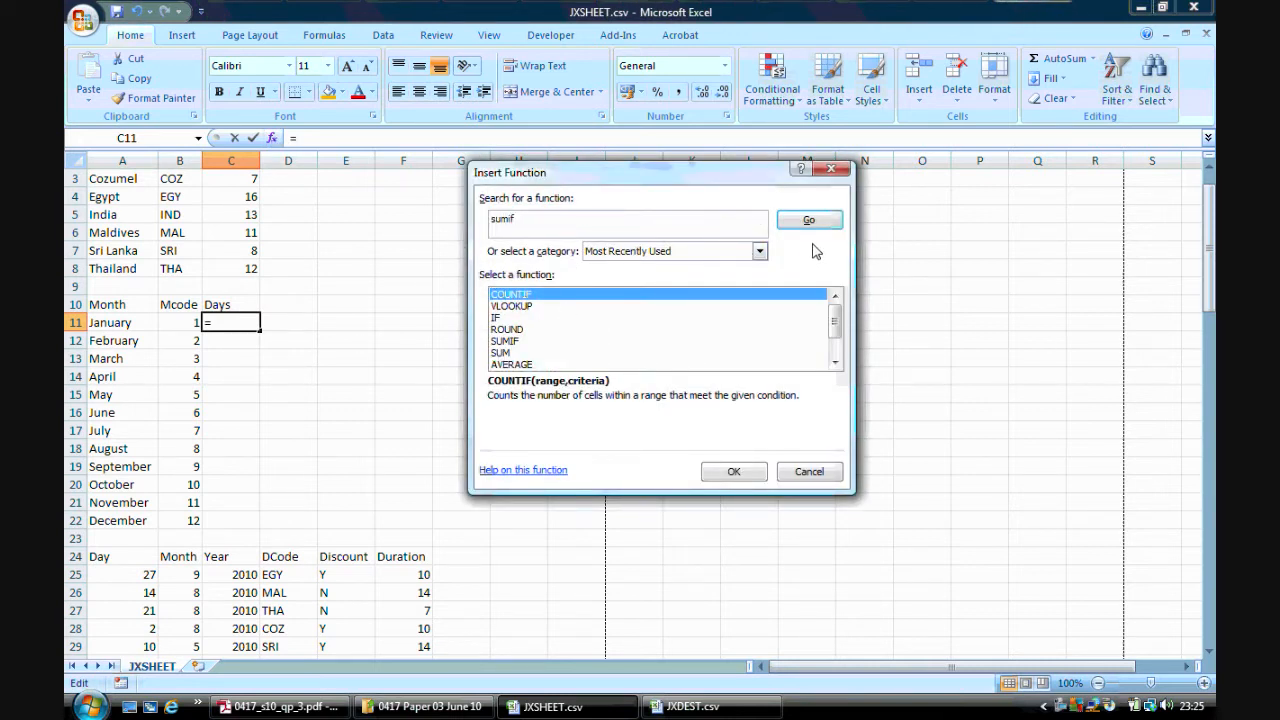
{"action": "left_click", "coordinate": [812, 220]}
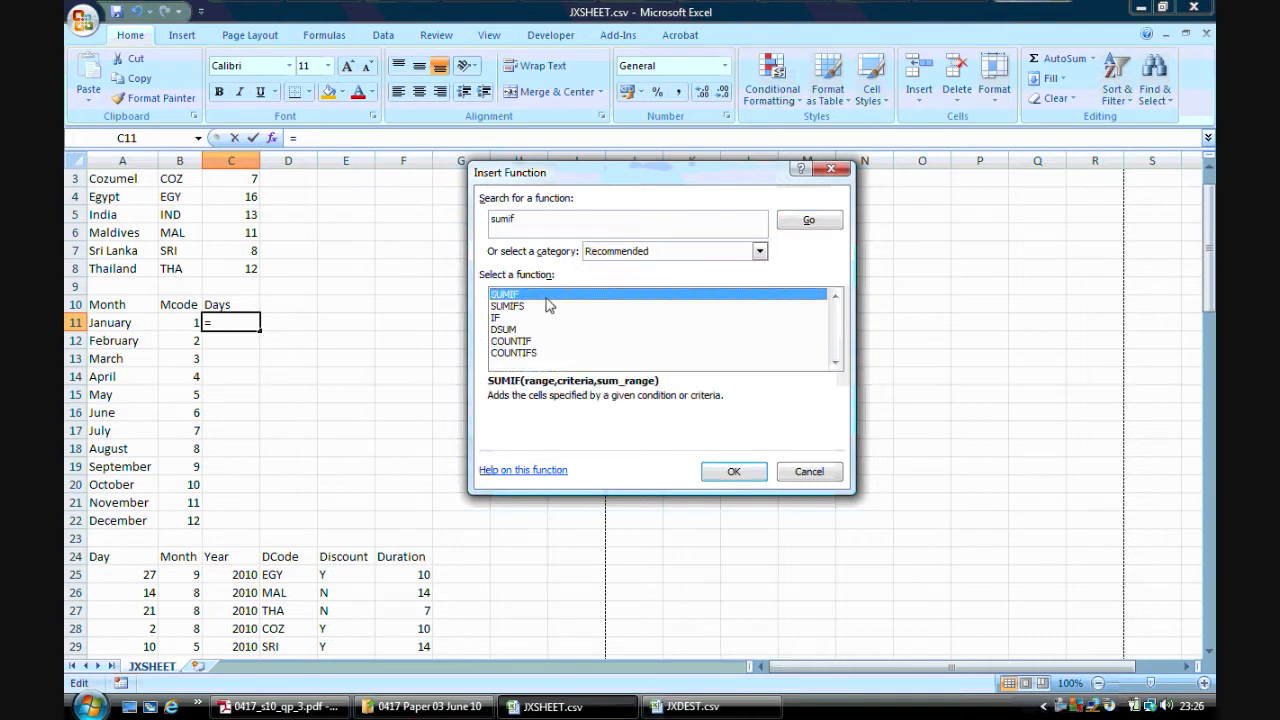
{"action": "left_click", "coordinate": [735, 473]}
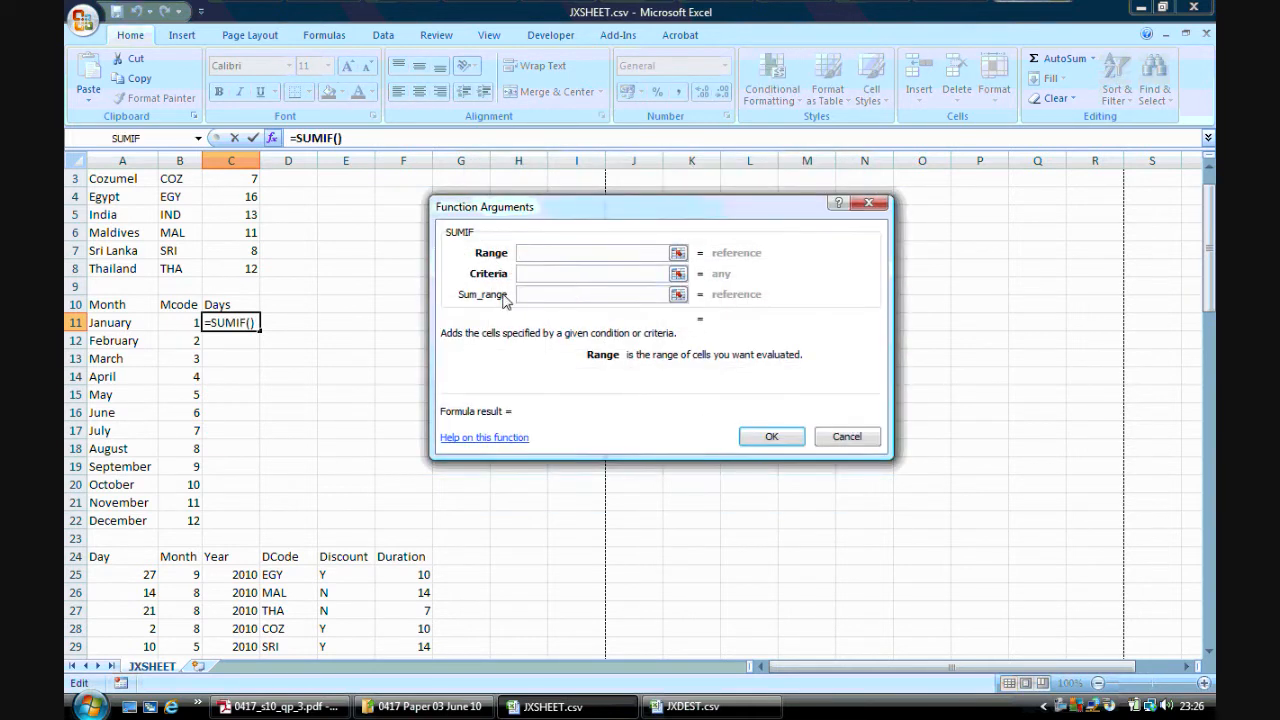
Set the SUMIF range to the Month data B25:B98 and the criteria to B11
{"action": "left_click_drag", "start_coordinate": [193, 574], "coordinate": [186, 640]}
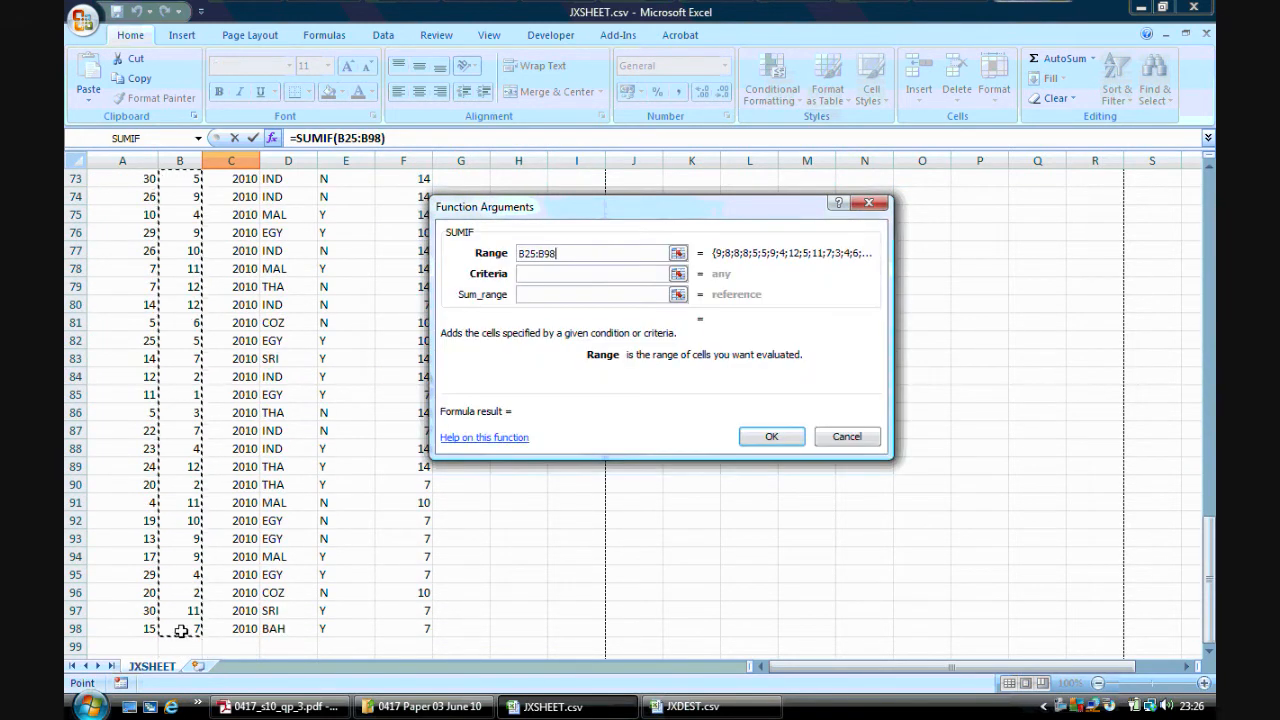
{"action": "left_click_drag", "start_coordinate": [1210, 560], "coordinate": [1210, 215]}
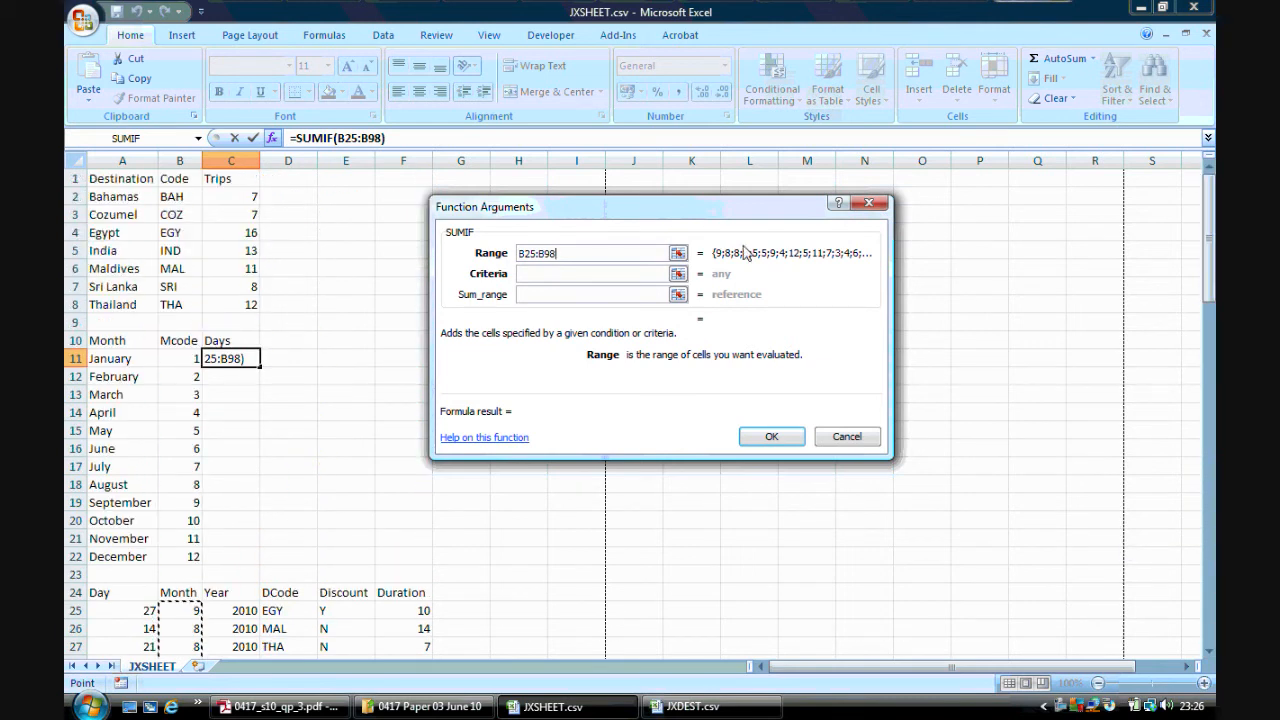
{"action": "left_click", "coordinate": [533, 274]}
{"action": "left_click", "coordinate": [190, 356]}
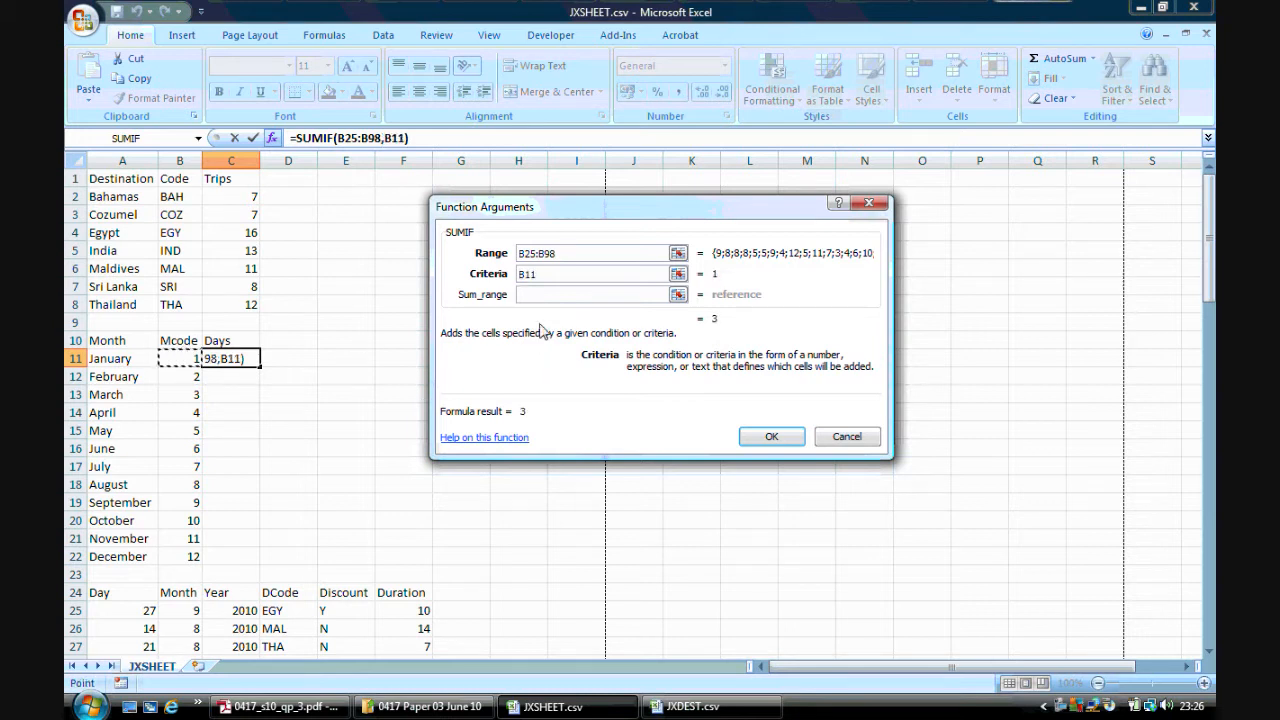
Set the SUMIF sum range to the Duration data F25:F98
{"action": "left_click", "coordinate": [536, 293]}
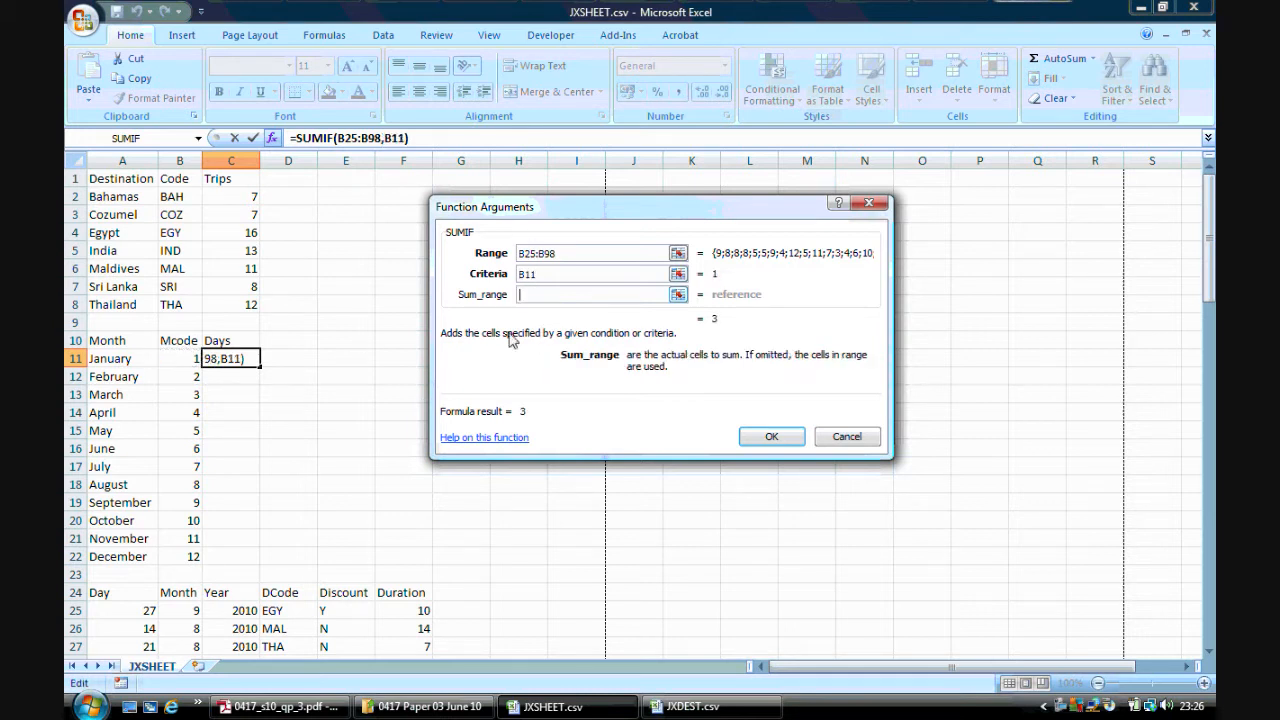
{"action": "mouse_move", "coordinate": [416, 605]}
{"action": "left_mouse_down"}
{"action": "mouse_move", "coordinate": [420, 655]}
{"action": "mouse_move", "coordinate": [407, 586]}
{"action": "left_mouse_up"}
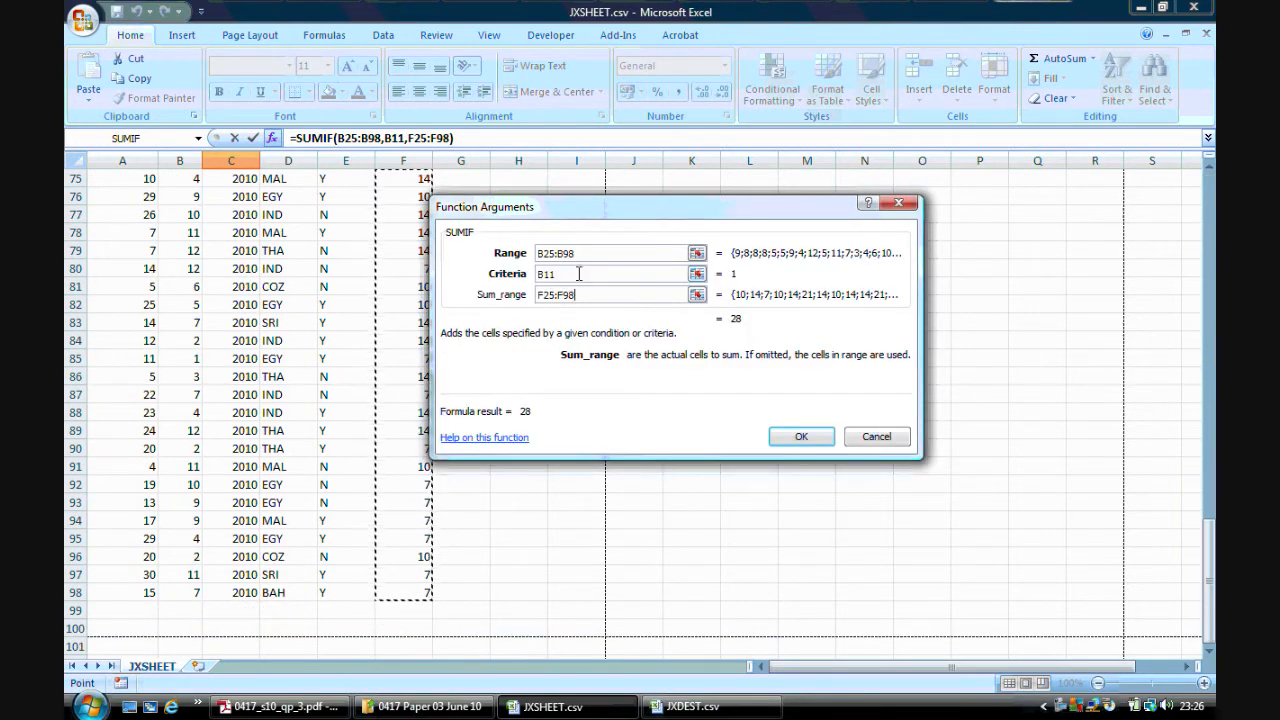
{"action": "left_click_drag", "start_coordinate": [1209, 515], "coordinate": [1199, 168]}
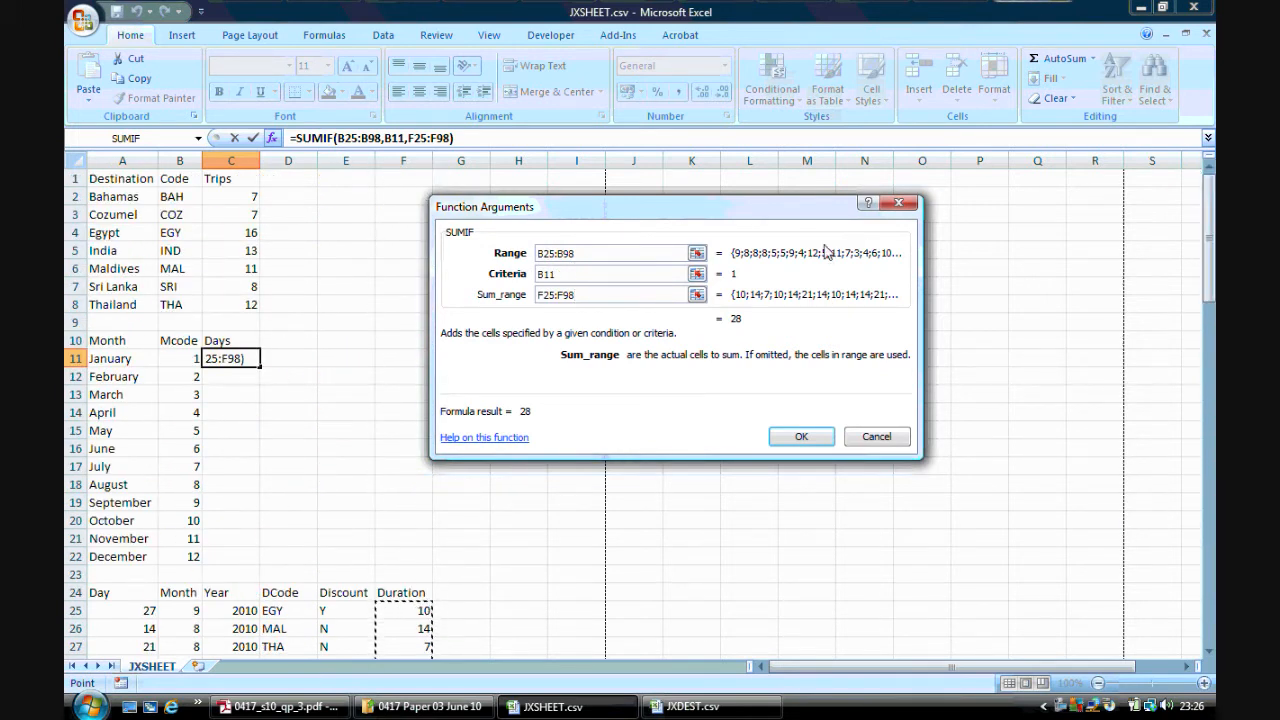
Make both ranges absolute as $B$25:$B$98 and $F$25:$F$98, then confirm the function
{"action": "left_click_drag", "start_coordinate": [583, 256], "coordinate": [528, 254]}
{"action": "key", "text": "F4"}
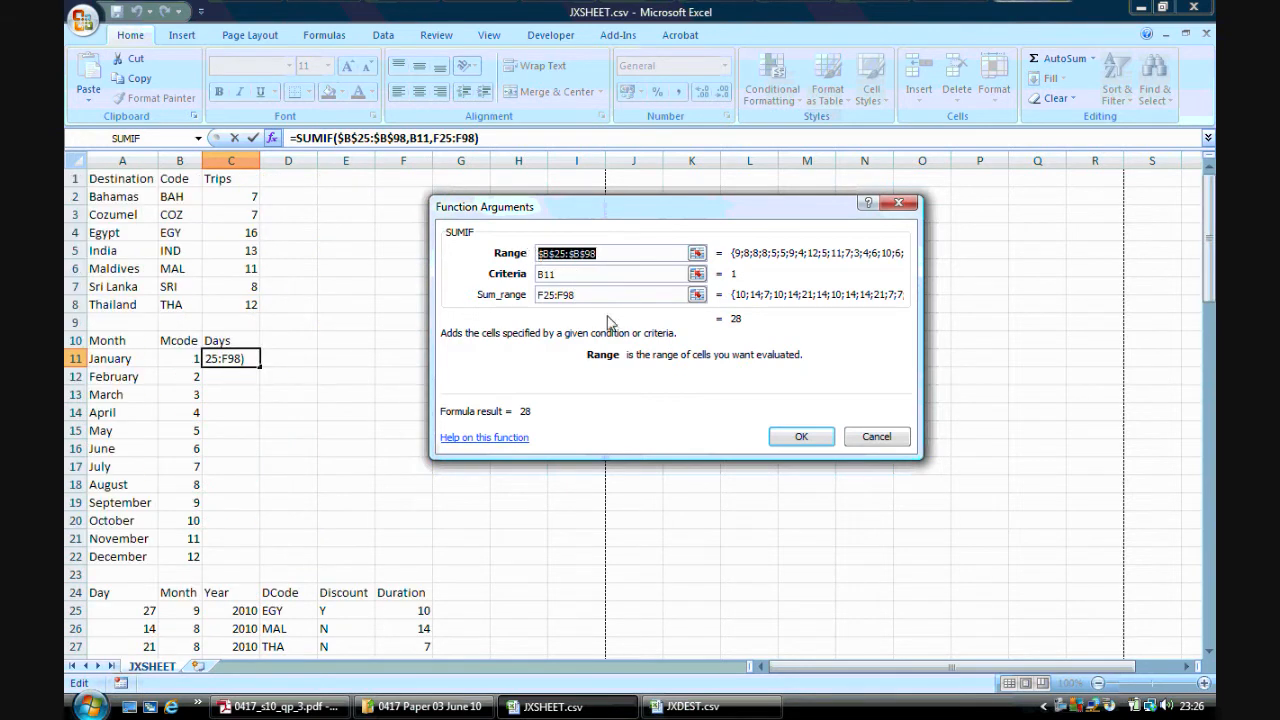
{"action": "left_click", "coordinate": [582, 296]}
{"action": "left_click_drag", "start_coordinate": [585, 303], "coordinate": [540, 296]}
{"action": "key", "text": "F4"}
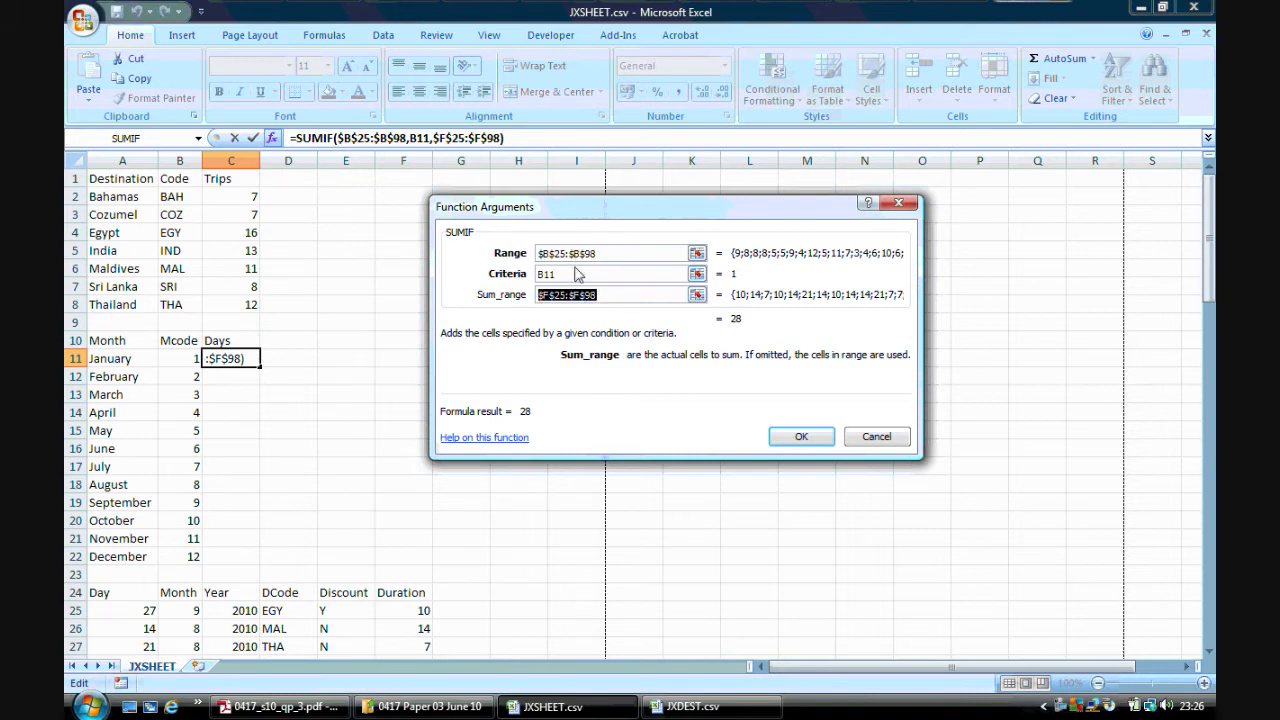
{"action": "left_click", "coordinate": [783, 436]}
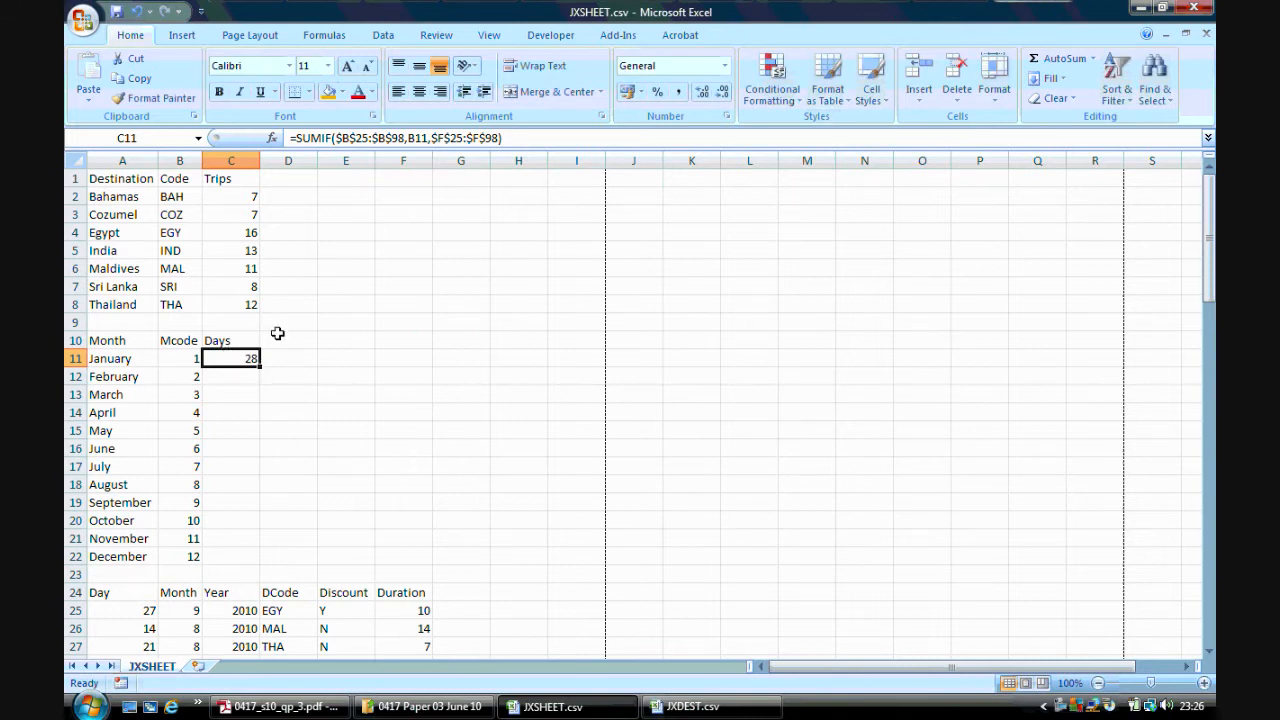
Replicate the SUMIF formula from C11 down to C22 and inspect the copied formulas
{"action": "double_click", "coordinate": [258, 367]}
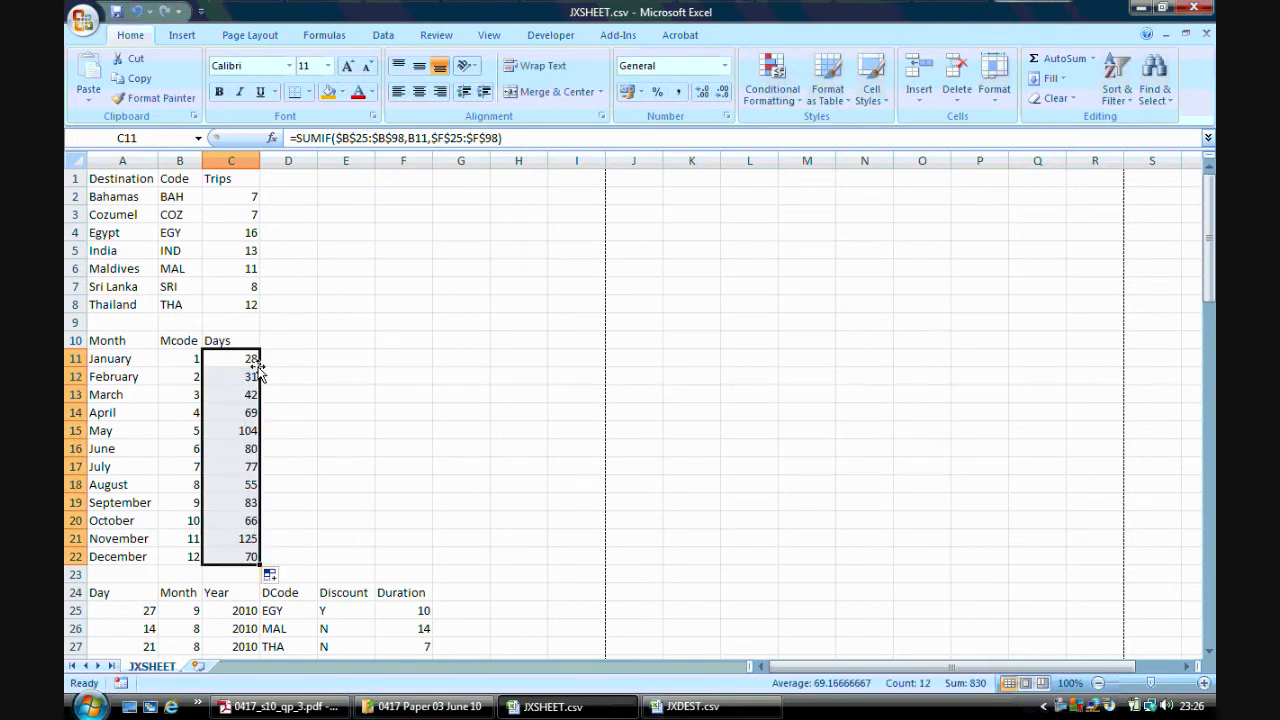
{"action": "left_click", "coordinate": [245, 361]}
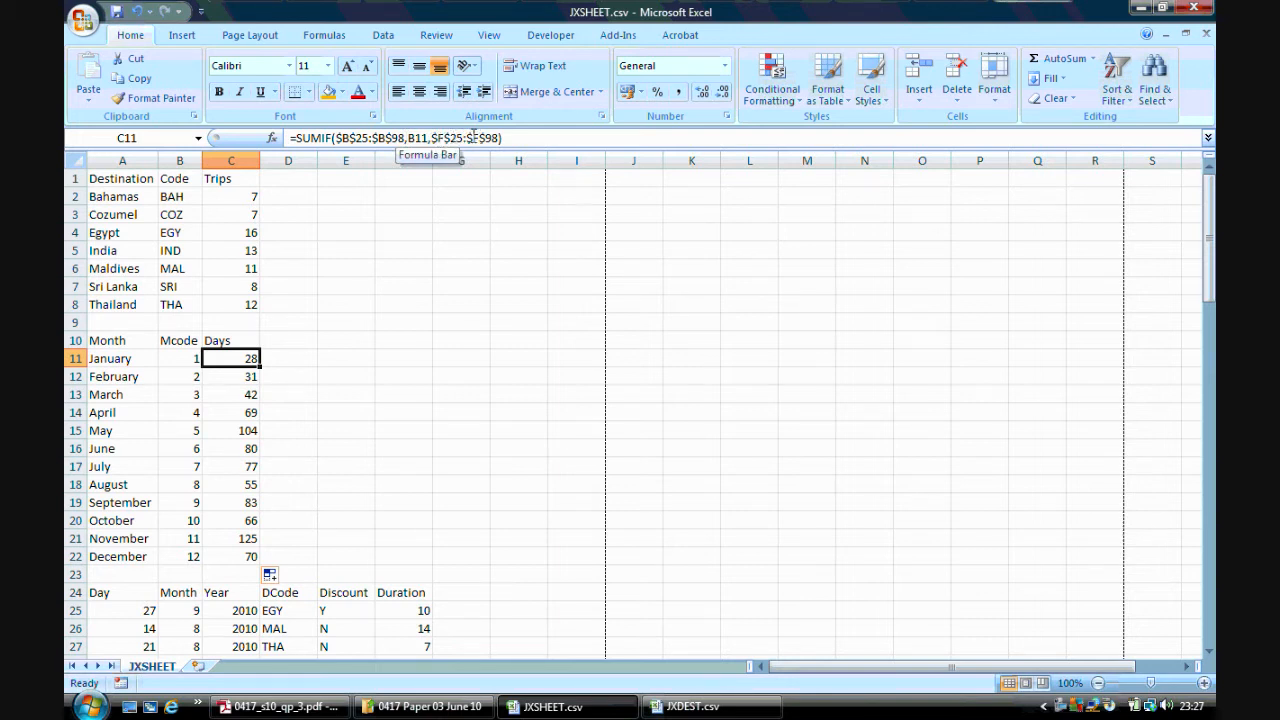
{"action": "left_click", "coordinate": [238, 376]}
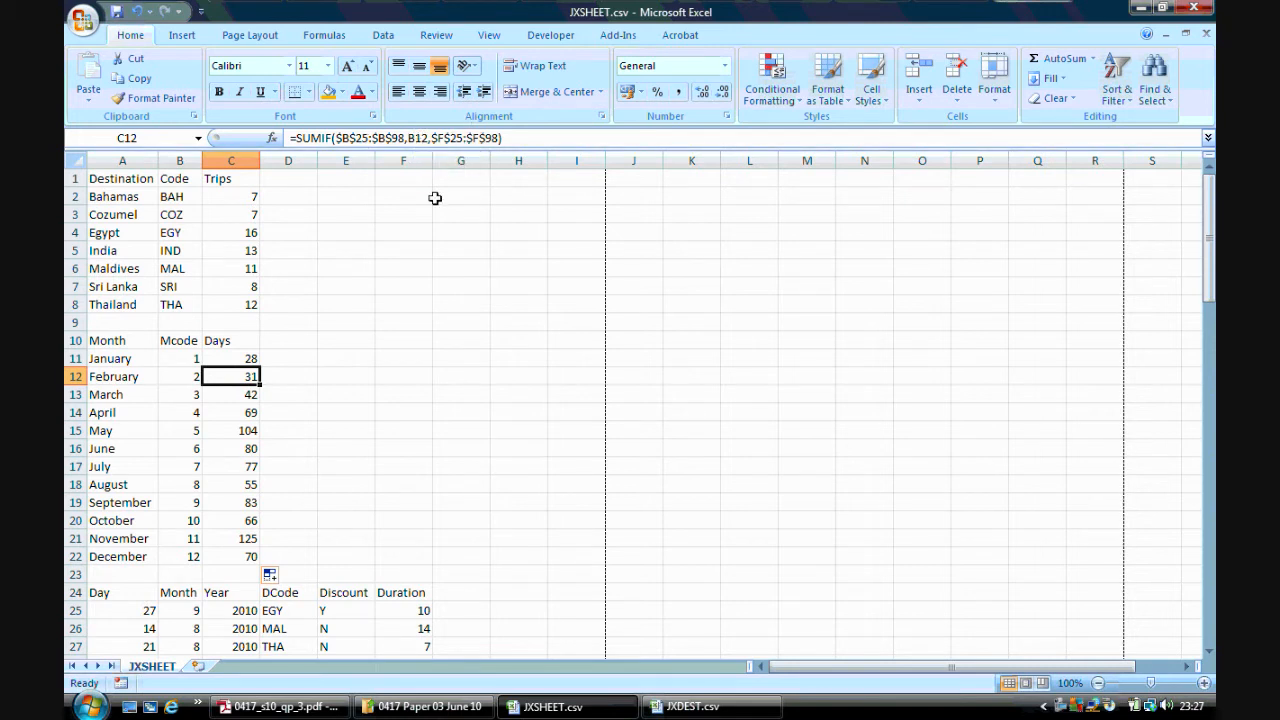
{"action": "left_click", "coordinate": [245, 396]}
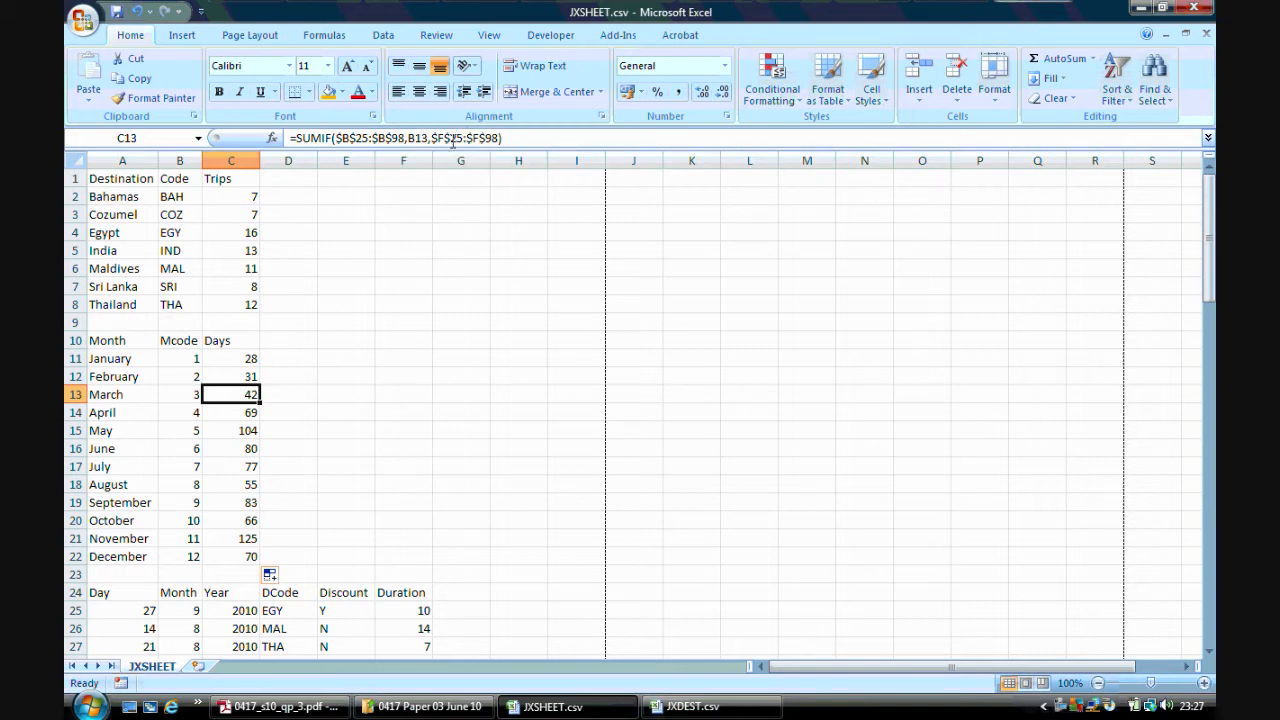
Set the page orientation to landscape
{"action": "left_click", "coordinate": [290, 707]}
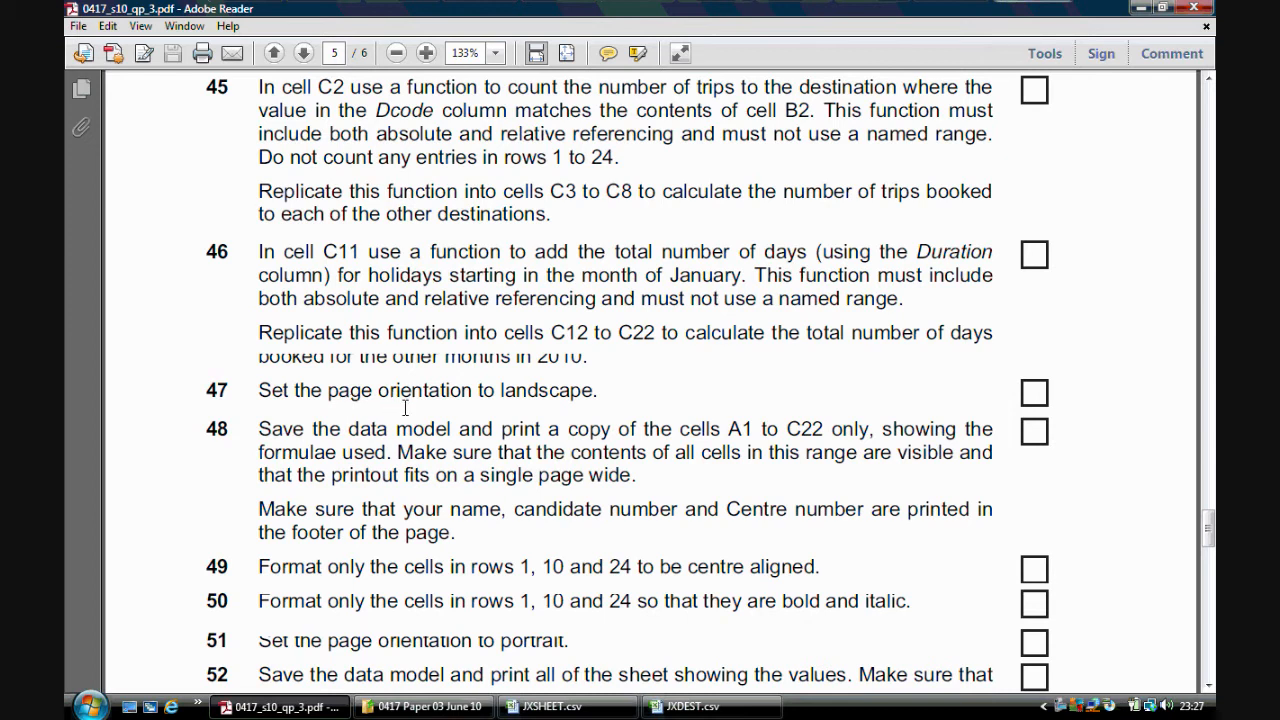
{"action": "left_click", "coordinate": [552, 706]}
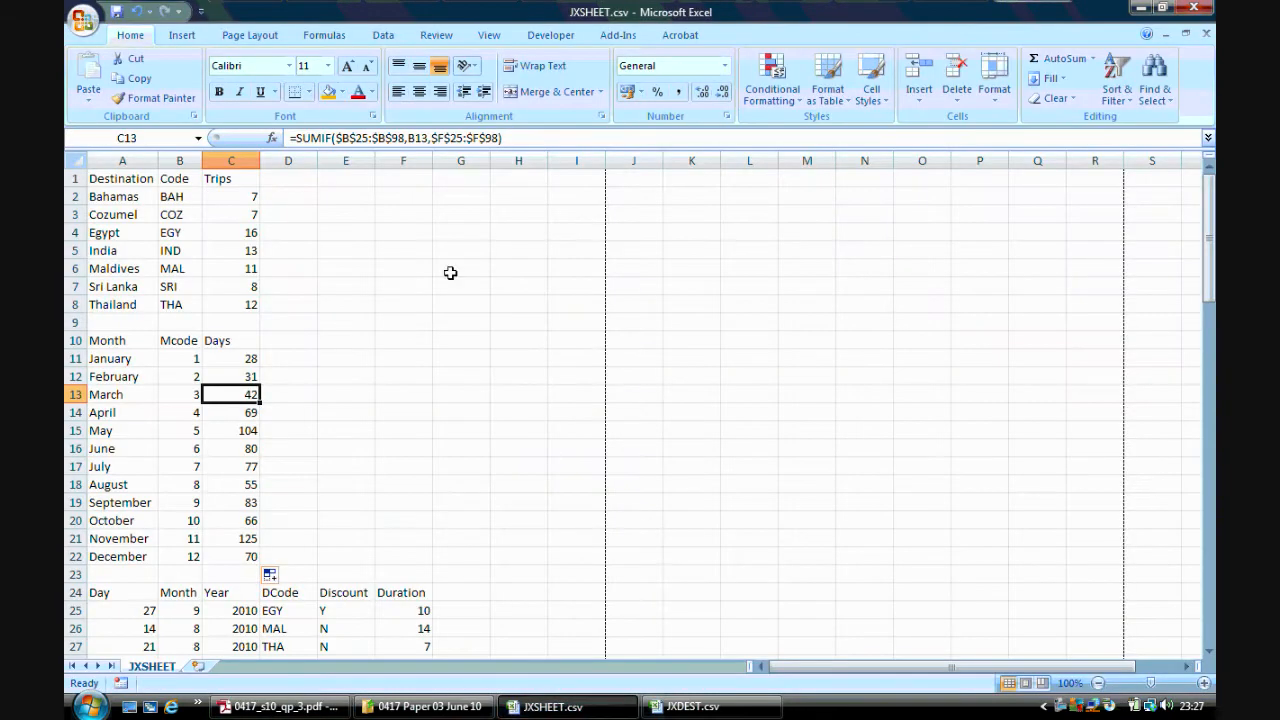
{"action": "left_click", "coordinate": [262, 35]}
{"action": "left_click", "coordinate": [251, 75]}
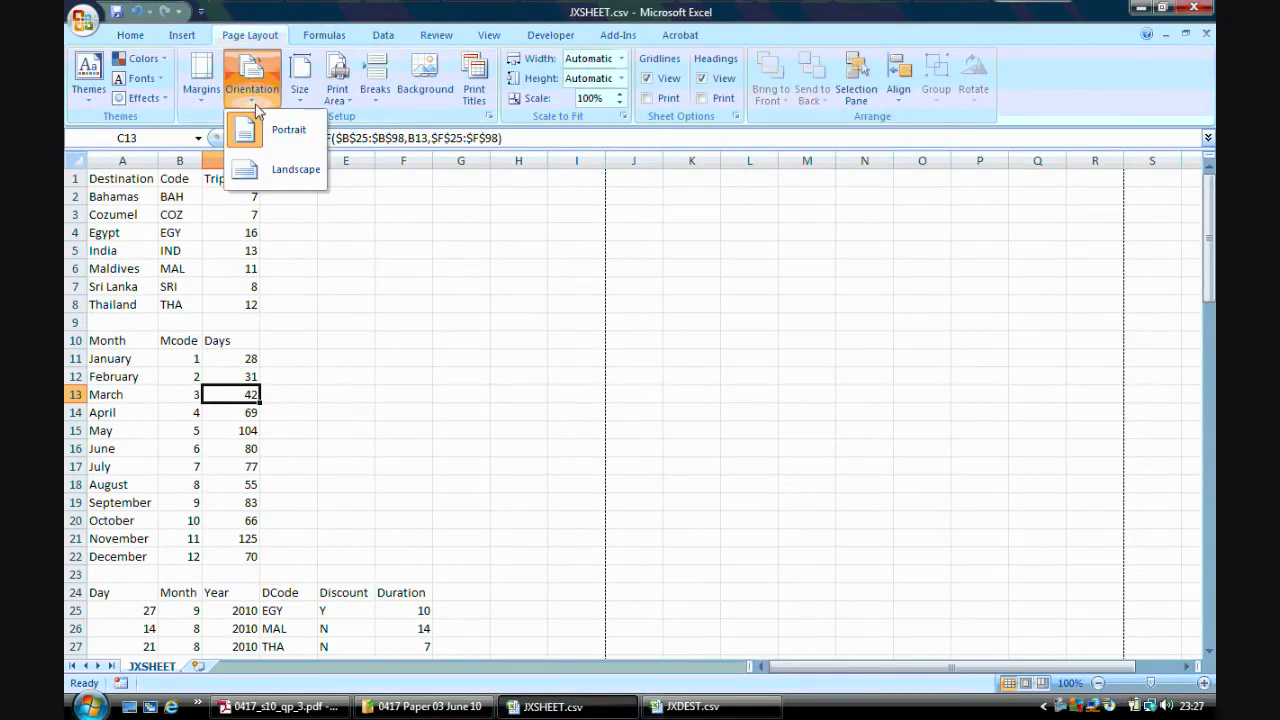
{"action": "left_click", "coordinate": [270, 172]}
Save the spreadsheet as an Excel Workbook named JXSHEET.xlsx
{"action": "left_click", "coordinate": [280, 706]}
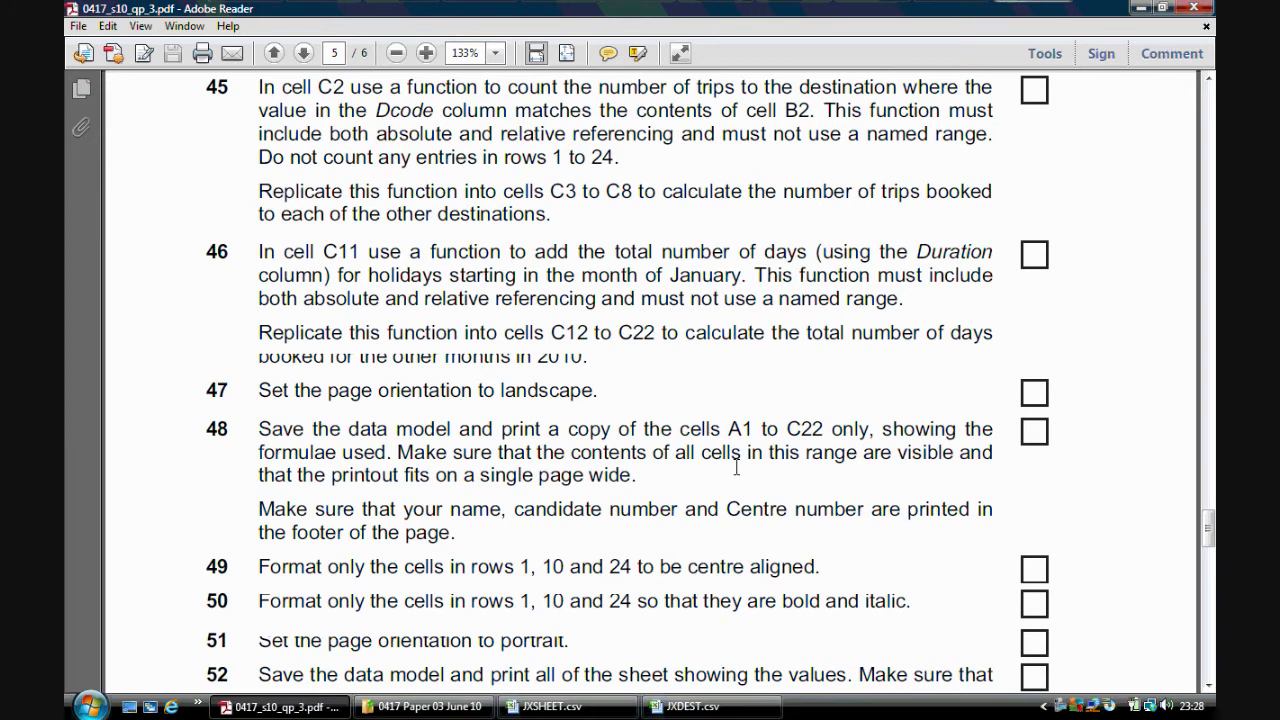
{"action": "left_click", "coordinate": [552, 706]}
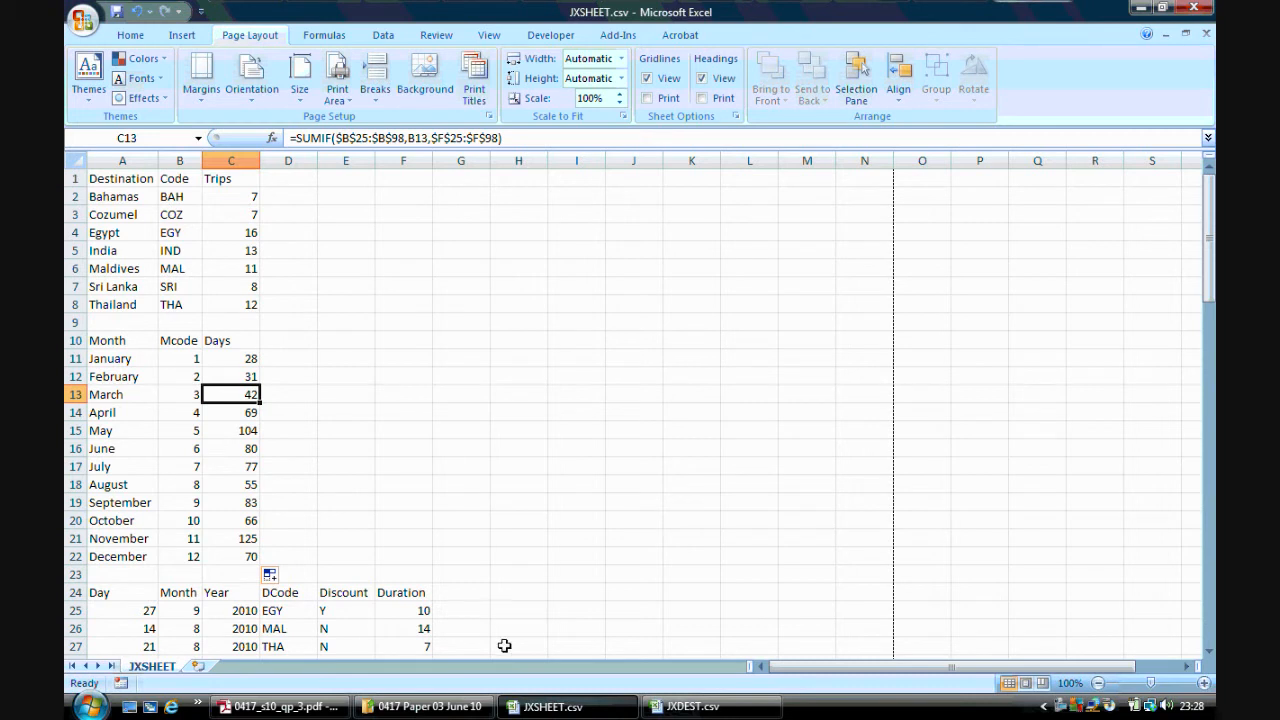
{"action": "left_click", "coordinate": [78, 18]}
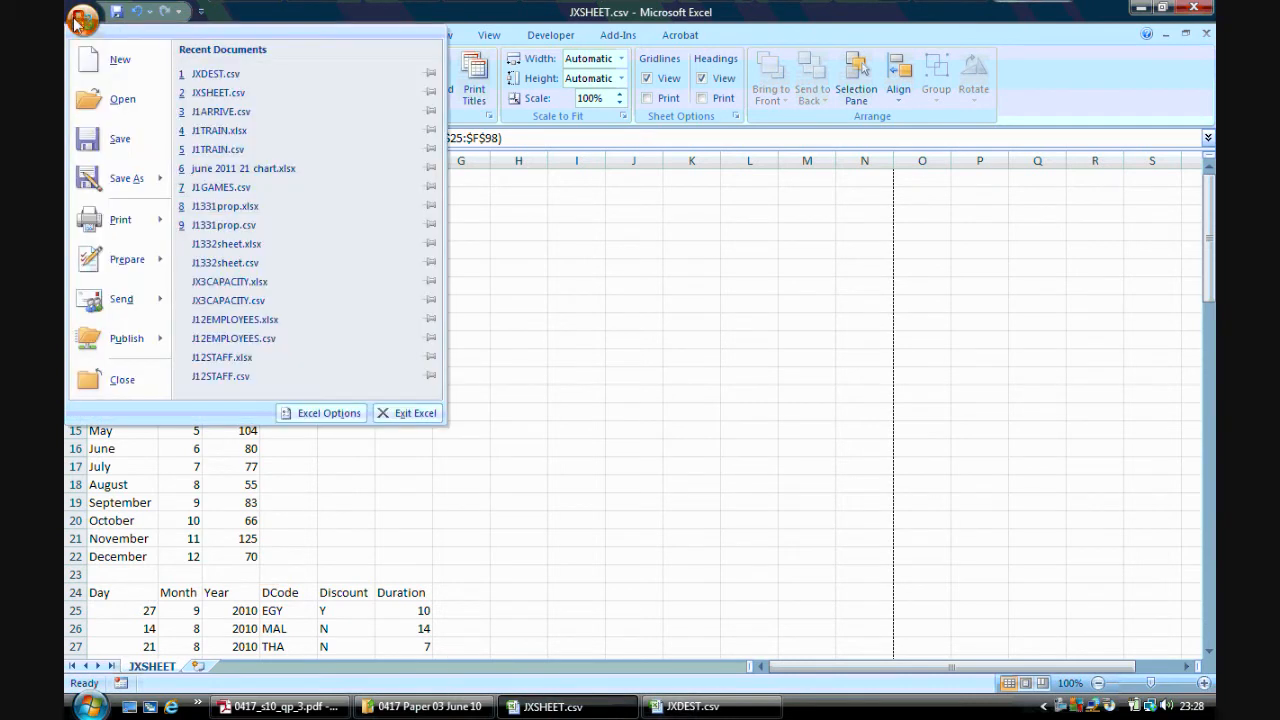
{"action": "mouse_move", "coordinate": [120, 180]}
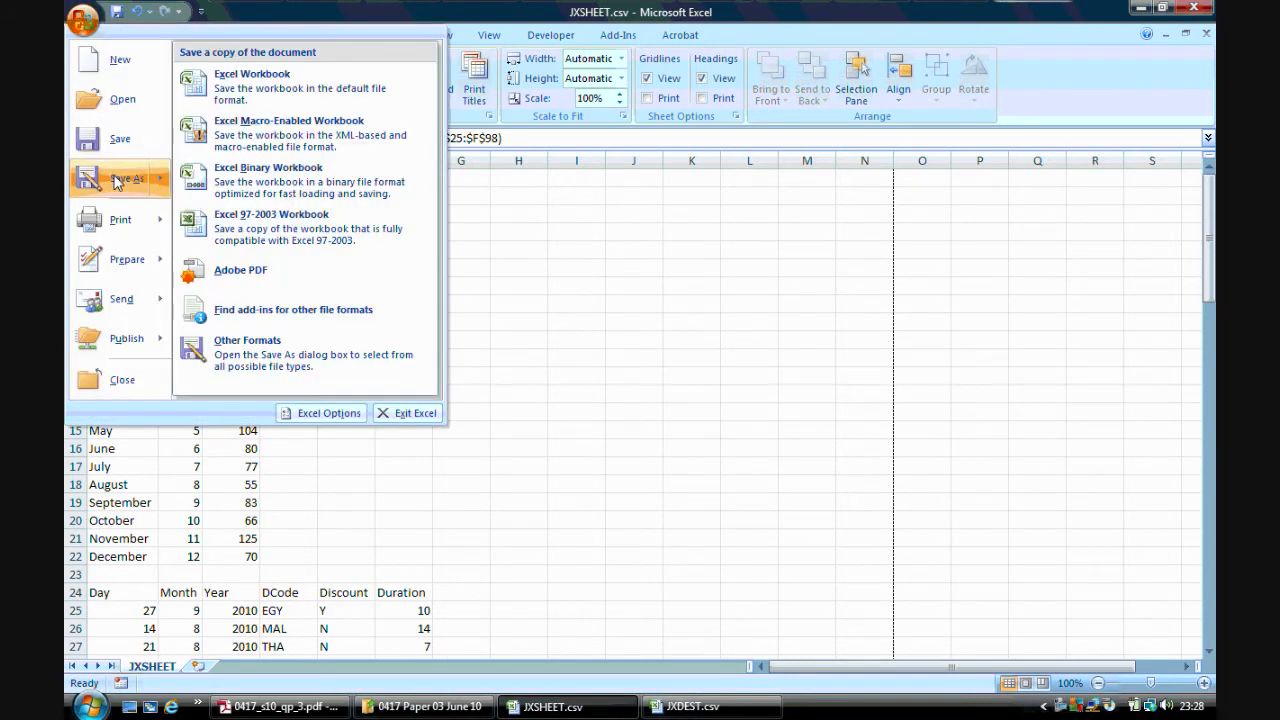
{"action": "left_click", "coordinate": [305, 83]}
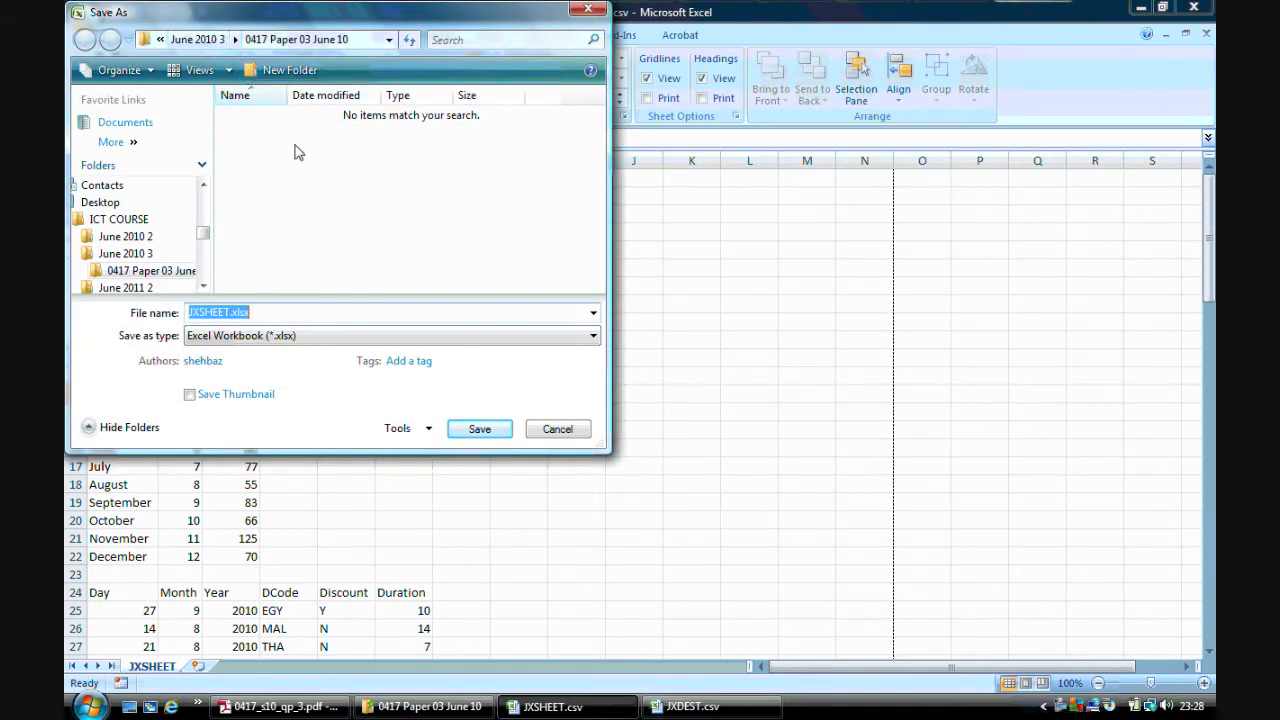
{"action": "left_click", "coordinate": [469, 428]}
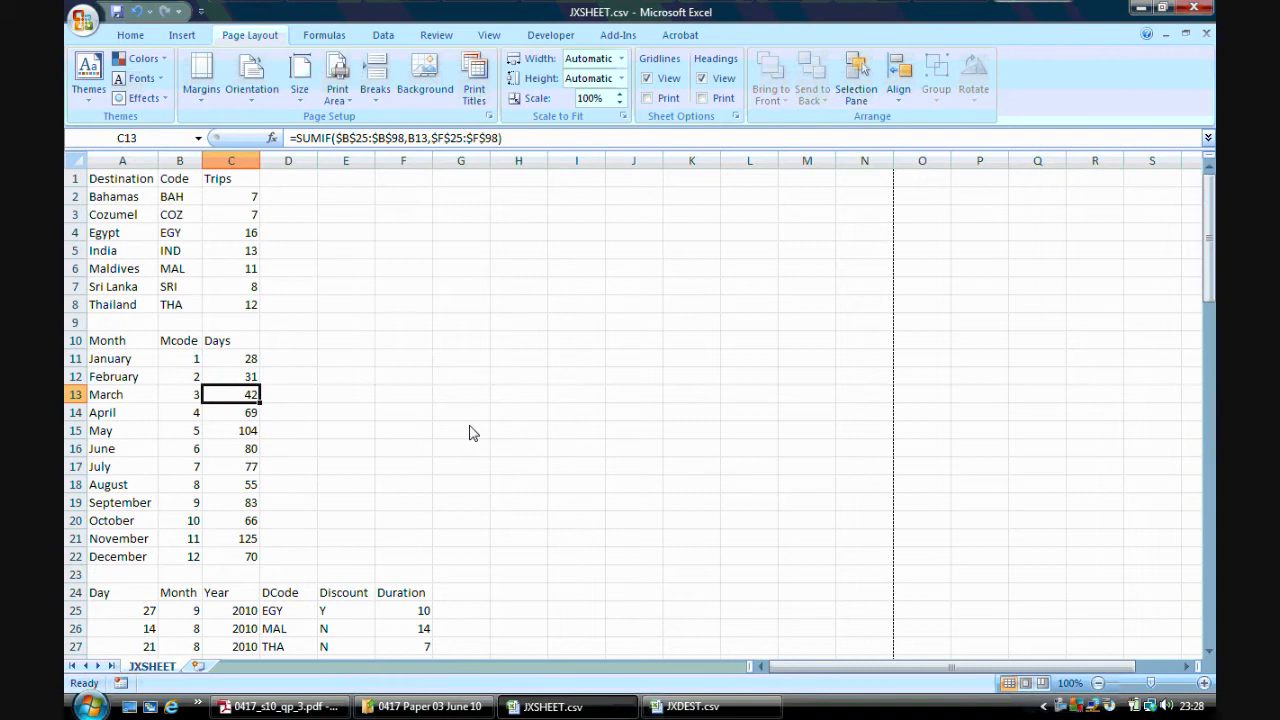
Show the formulas and autofit all column widths so every formula is fully visible
{"action": "left_click", "coordinate": [328, 36]}
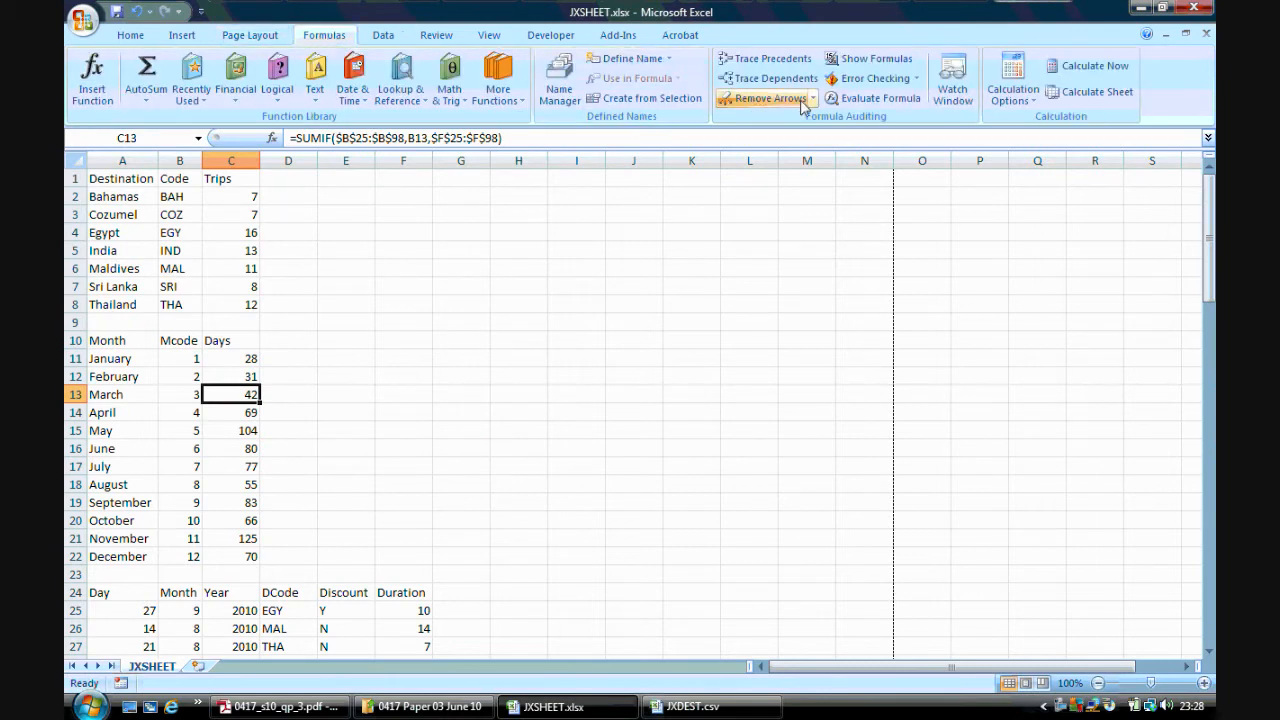
{"action": "left_click", "coordinate": [860, 60]}
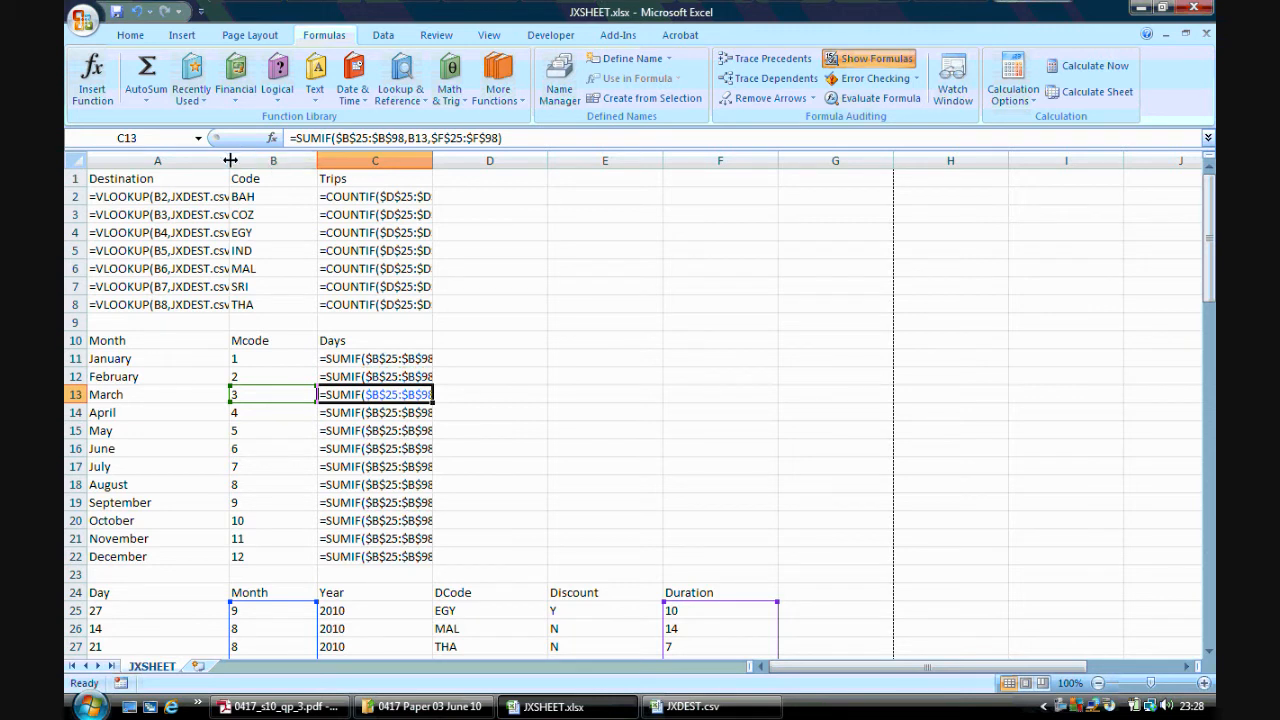
{"action": "left_click", "coordinate": [79, 160]}
{"action": "double_click", "coordinate": [229, 160]}
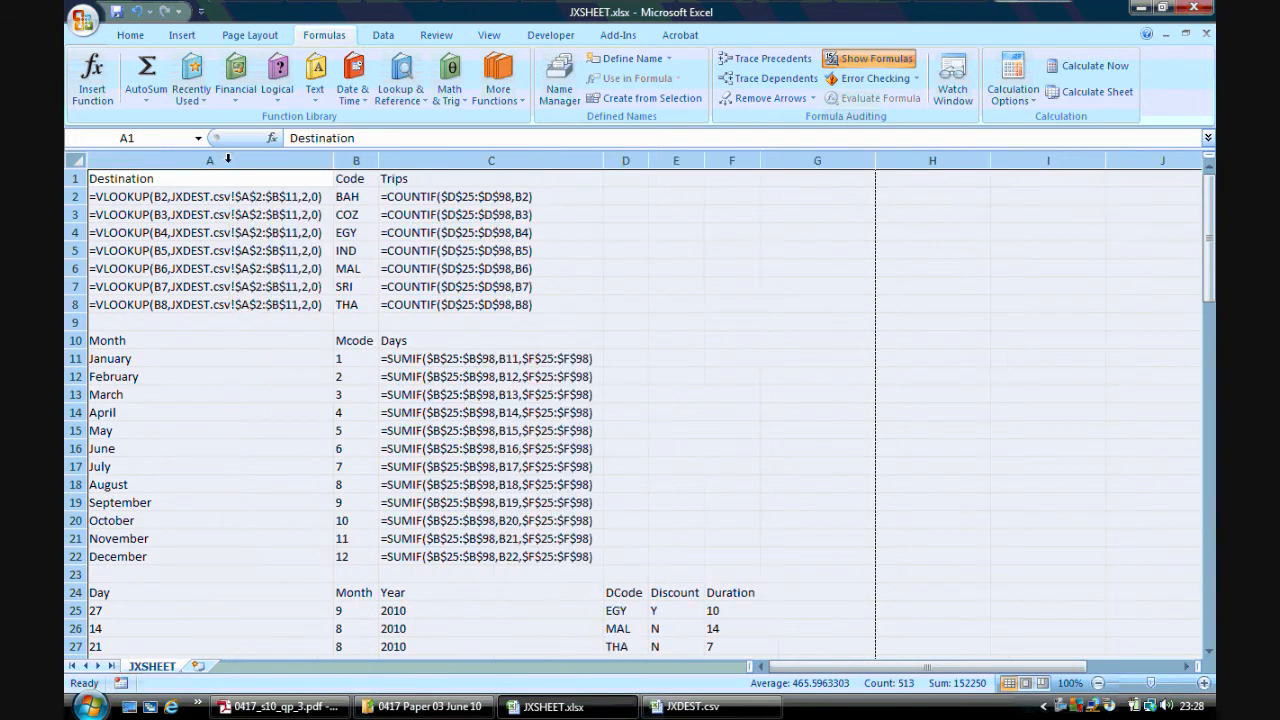
{"action": "left_click", "coordinate": [627, 285]}
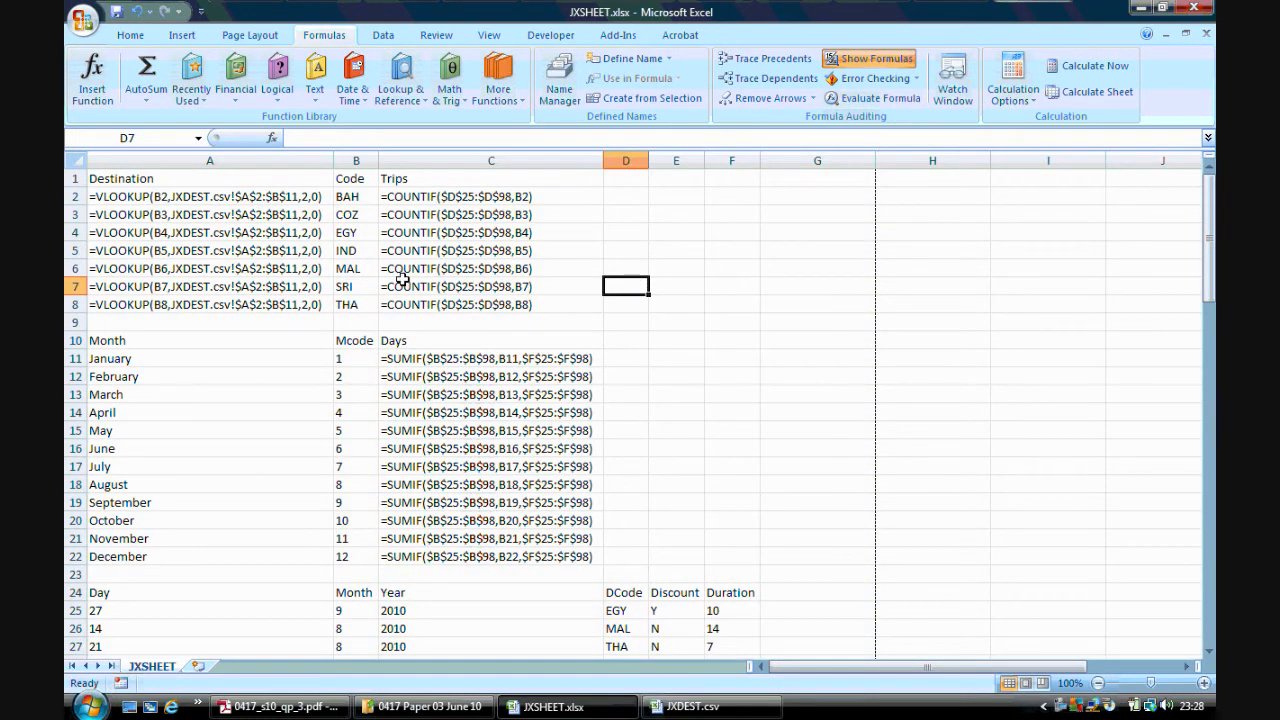
Select cells A1 to C22 and preview printing only the selection with formulas shown
{"action": "left_click", "coordinate": [285, 707]}
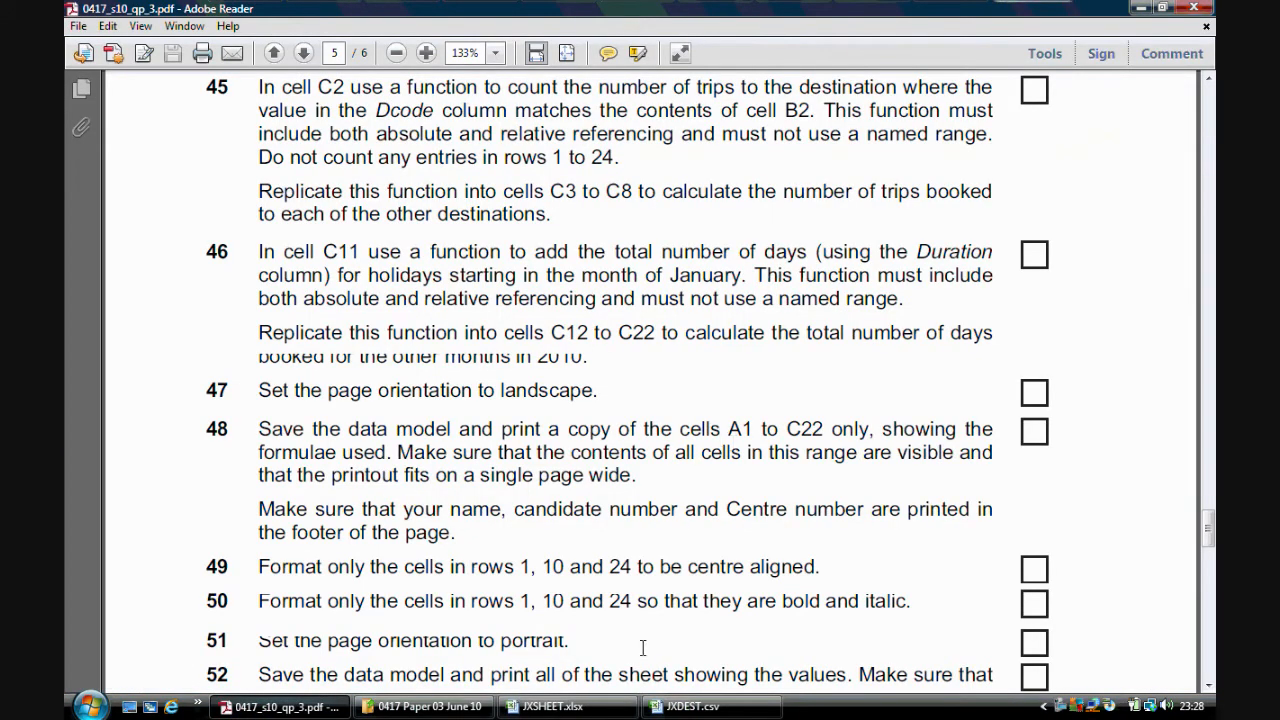
{"action": "left_click", "coordinate": [550, 707]}
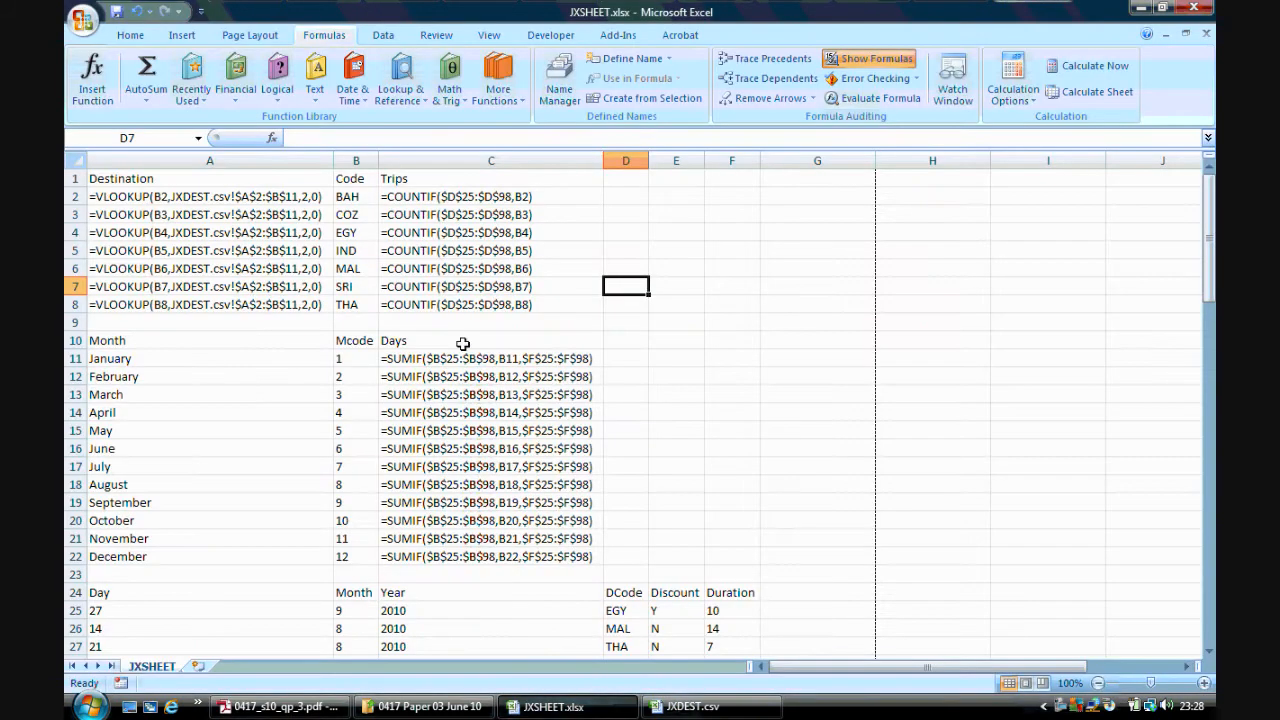
{"action": "left_click_drag", "start_coordinate": [194, 172], "coordinate": [504, 554]}
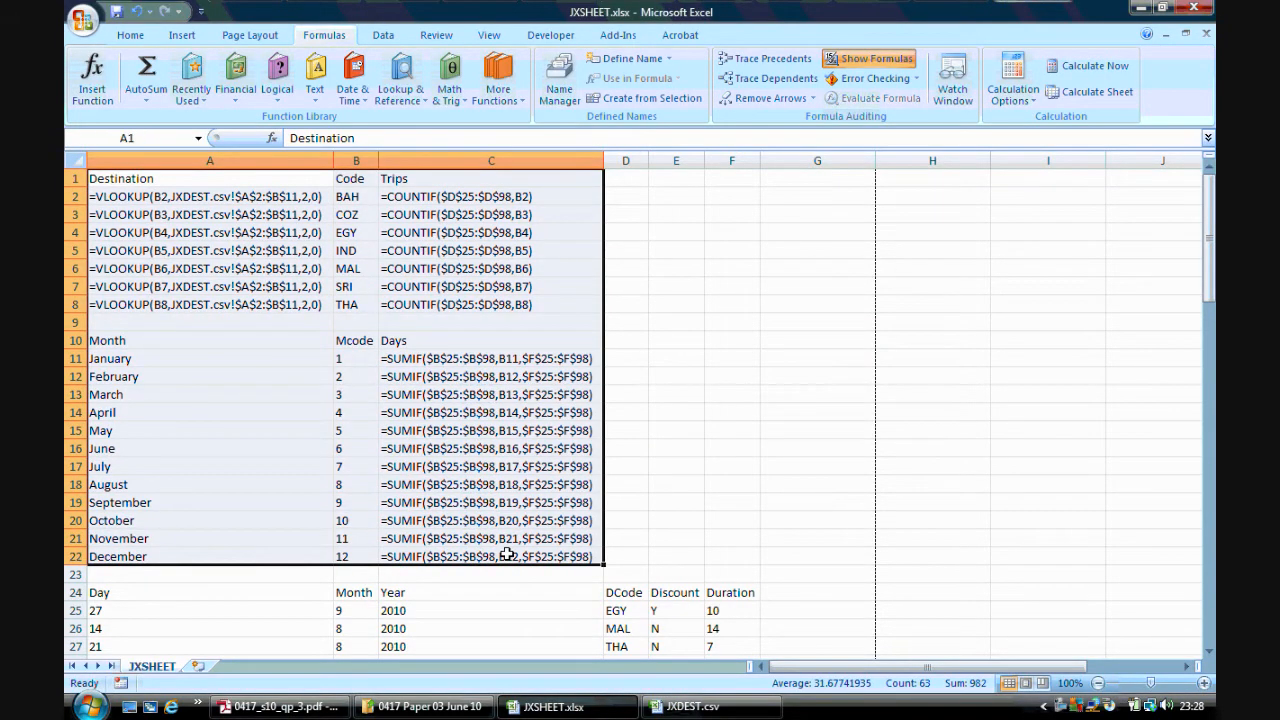
{"action": "left_click", "coordinate": [85, 30]}
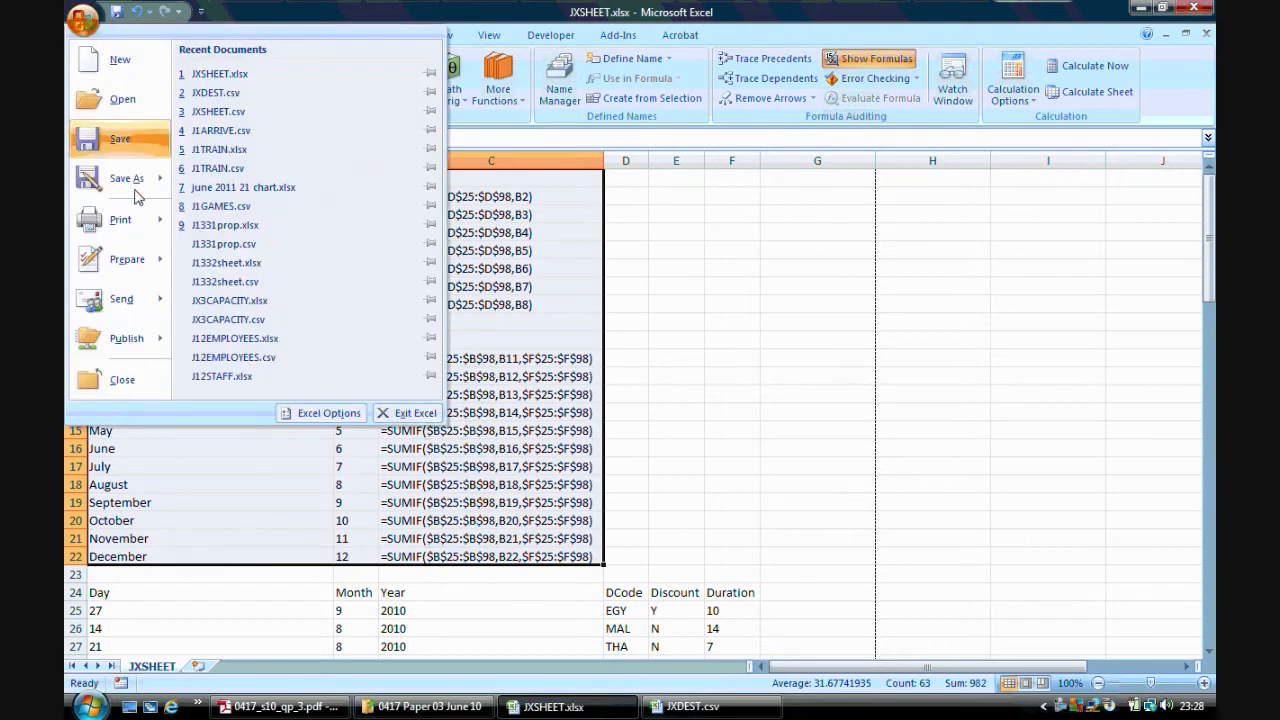
{"action": "mouse_move", "coordinate": [115, 218]}
{"action": "left_click", "coordinate": [258, 100]}
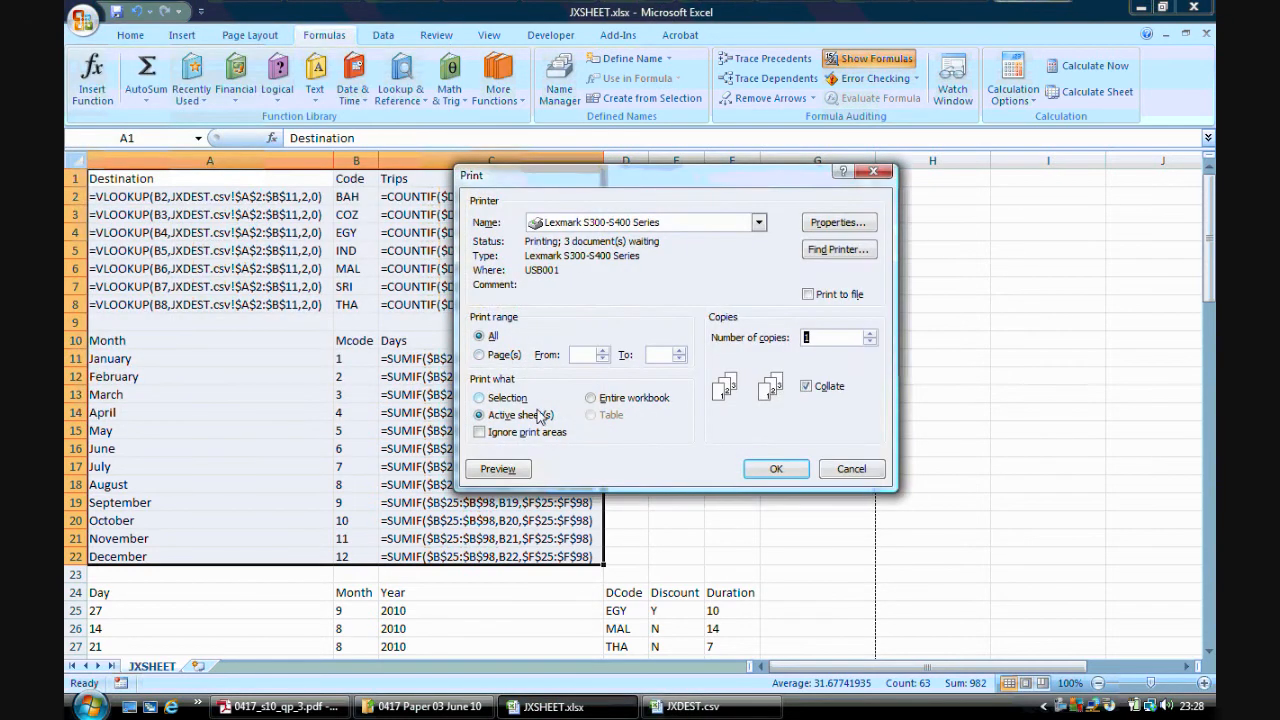
{"action": "left_click", "coordinate": [510, 398]}
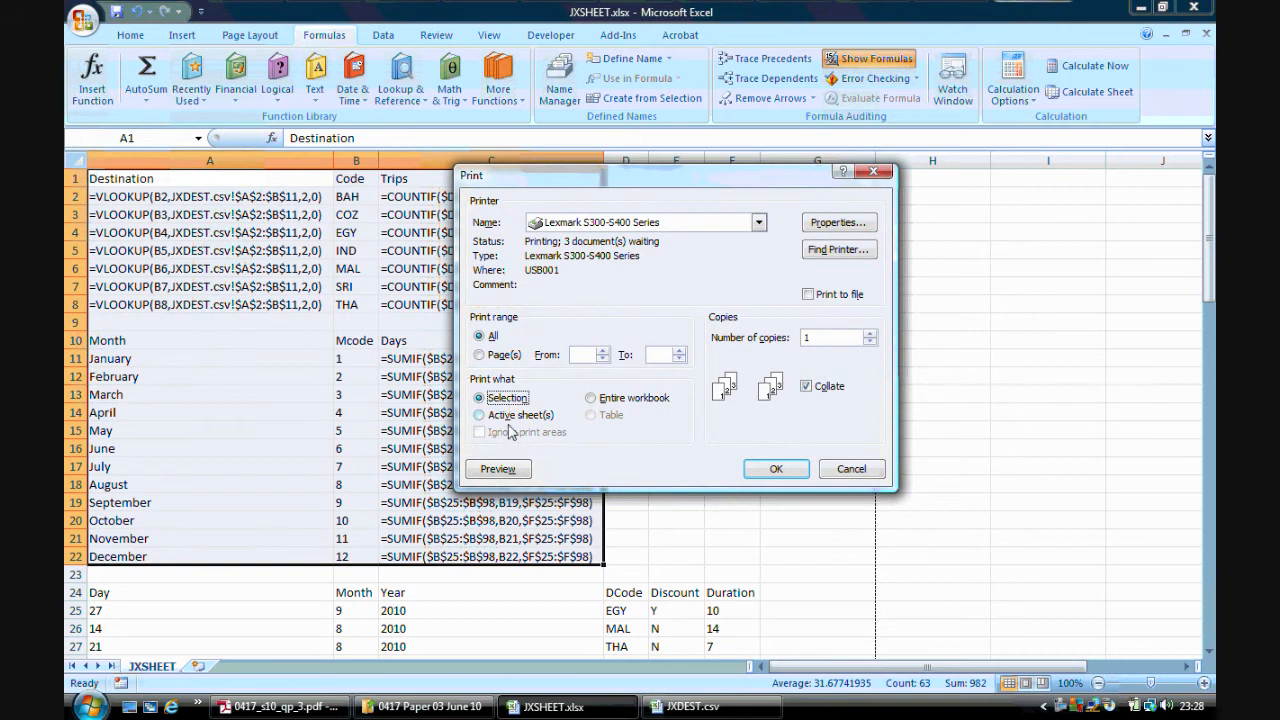
{"action": "left_click", "coordinate": [497, 469]}
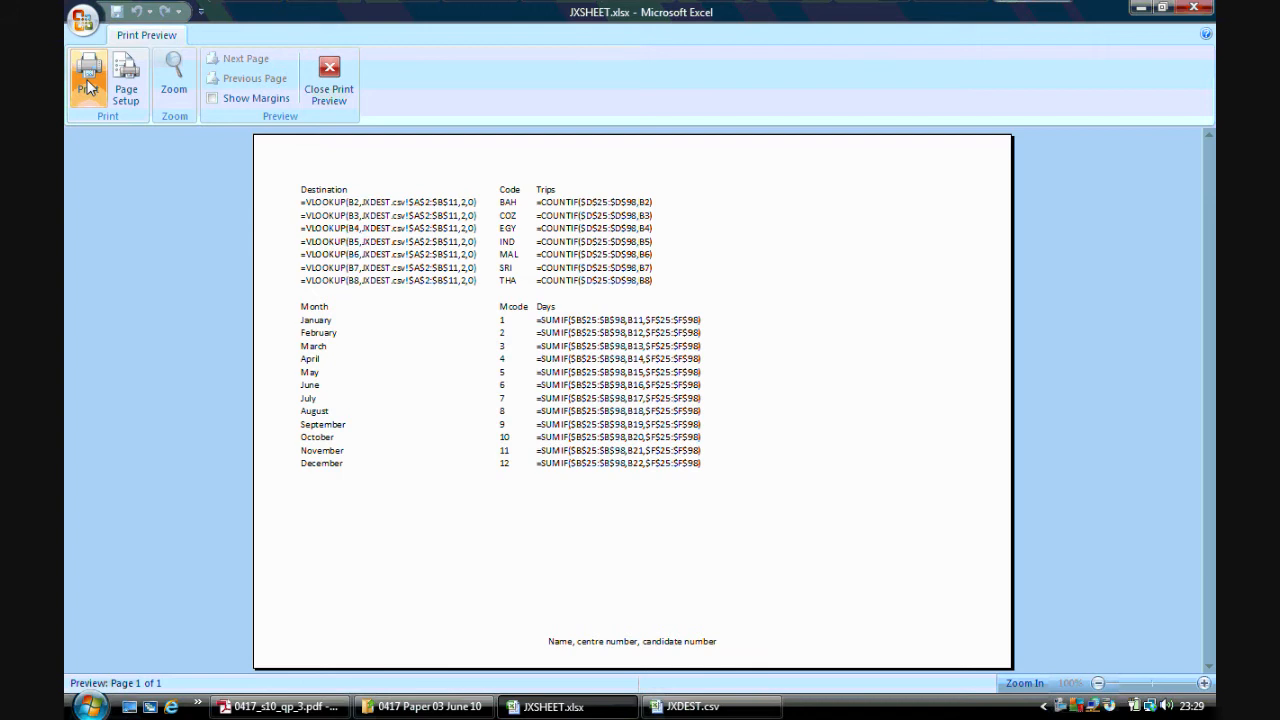
{"action": "left_click", "coordinate": [329, 78]}
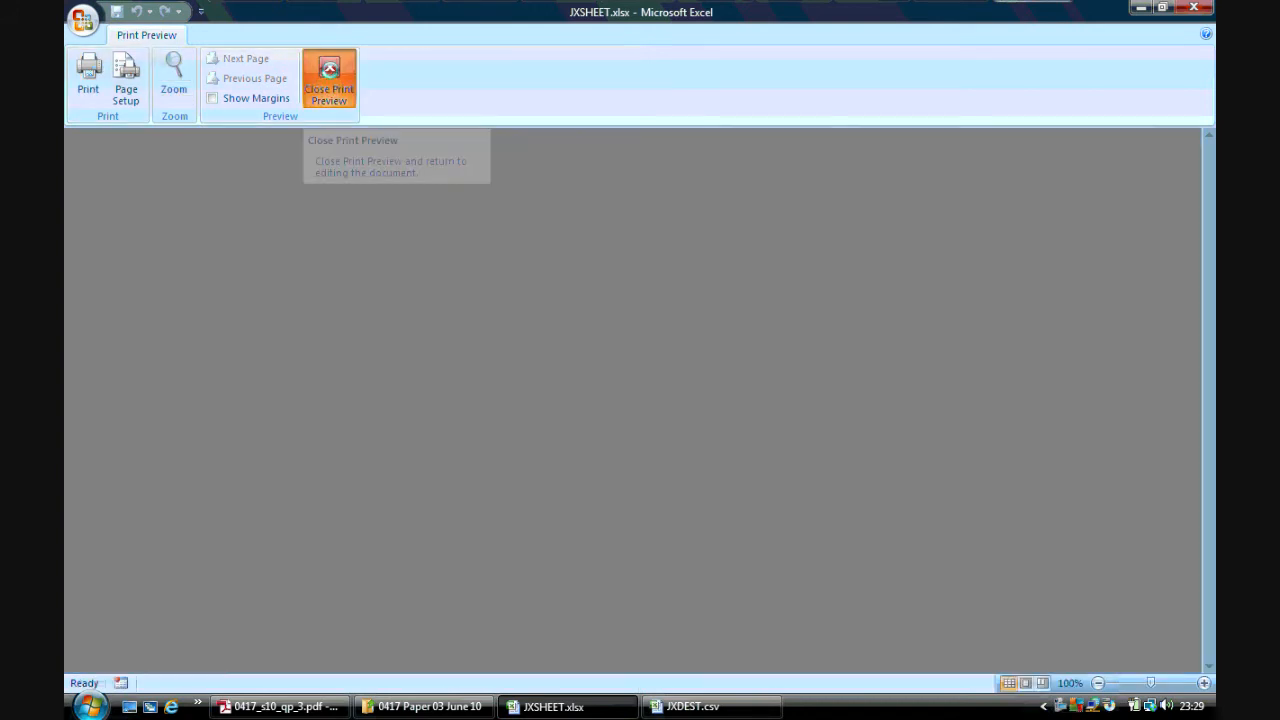
Switch back to showing values and autofit all column widths again
{"action": "left_click", "coordinate": [280, 706]}
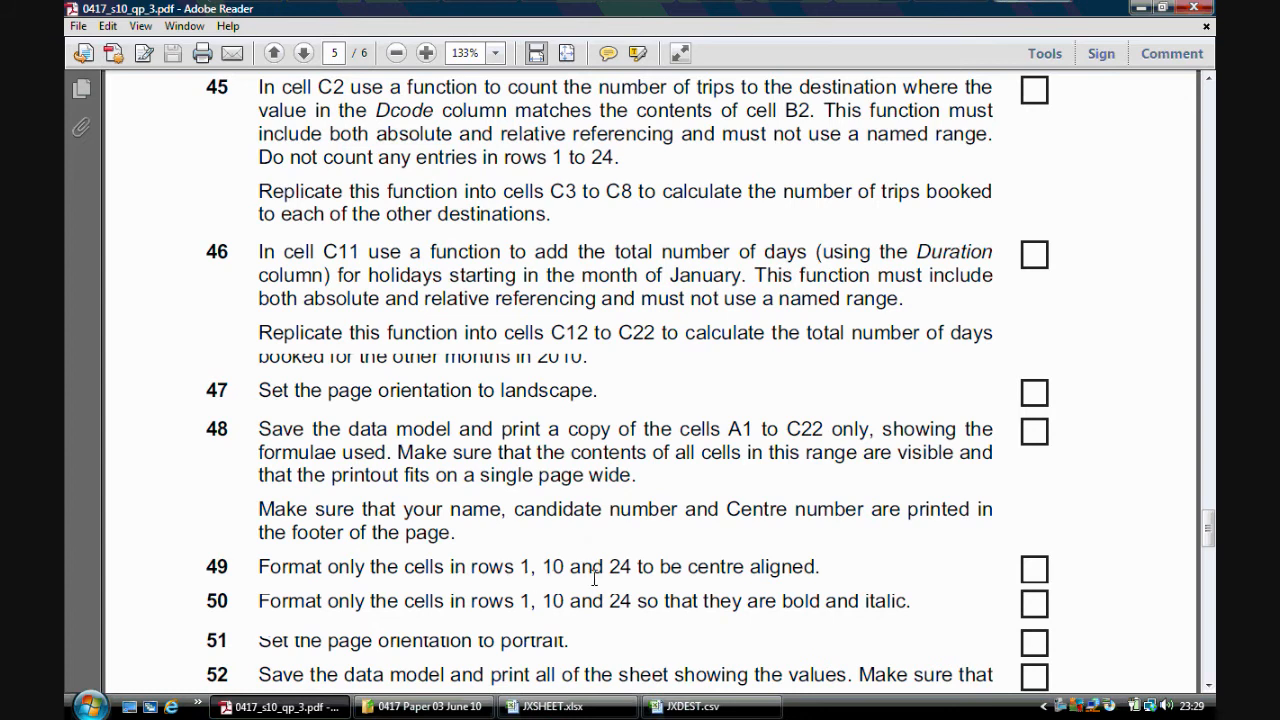
{"action": "left_click", "coordinate": [552, 706]}
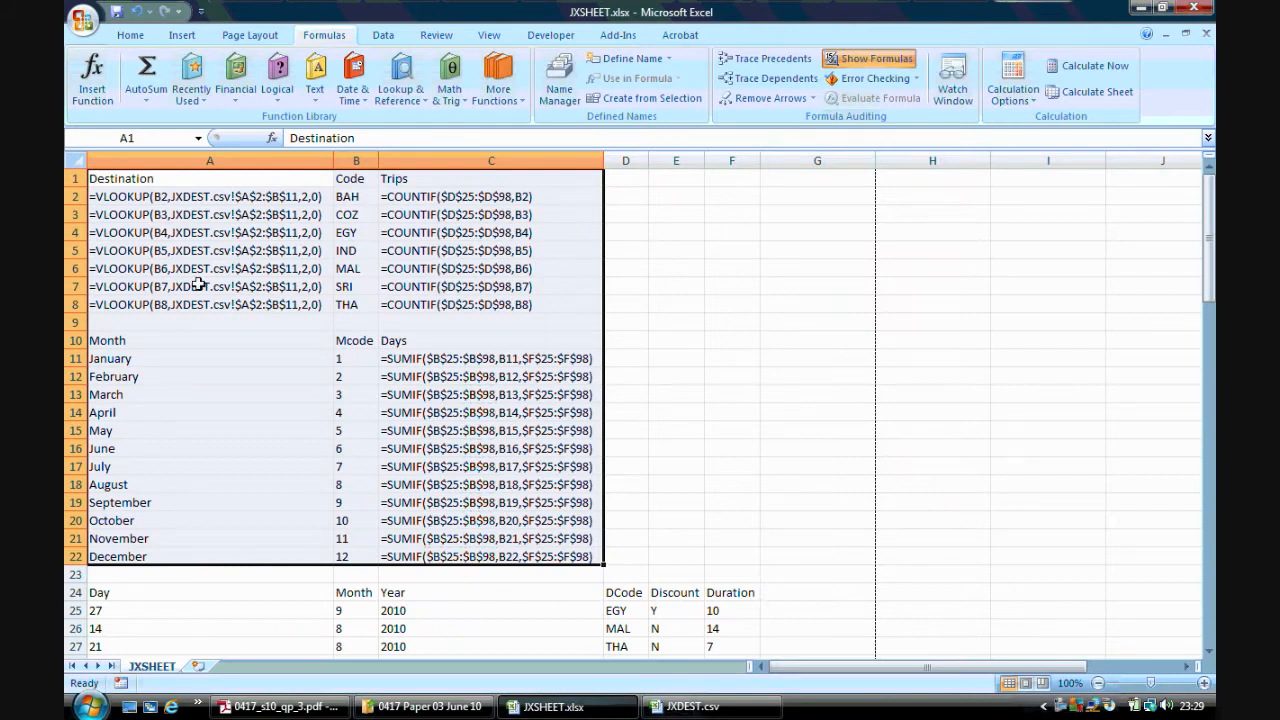
{"action": "left_click", "coordinate": [868, 58]}
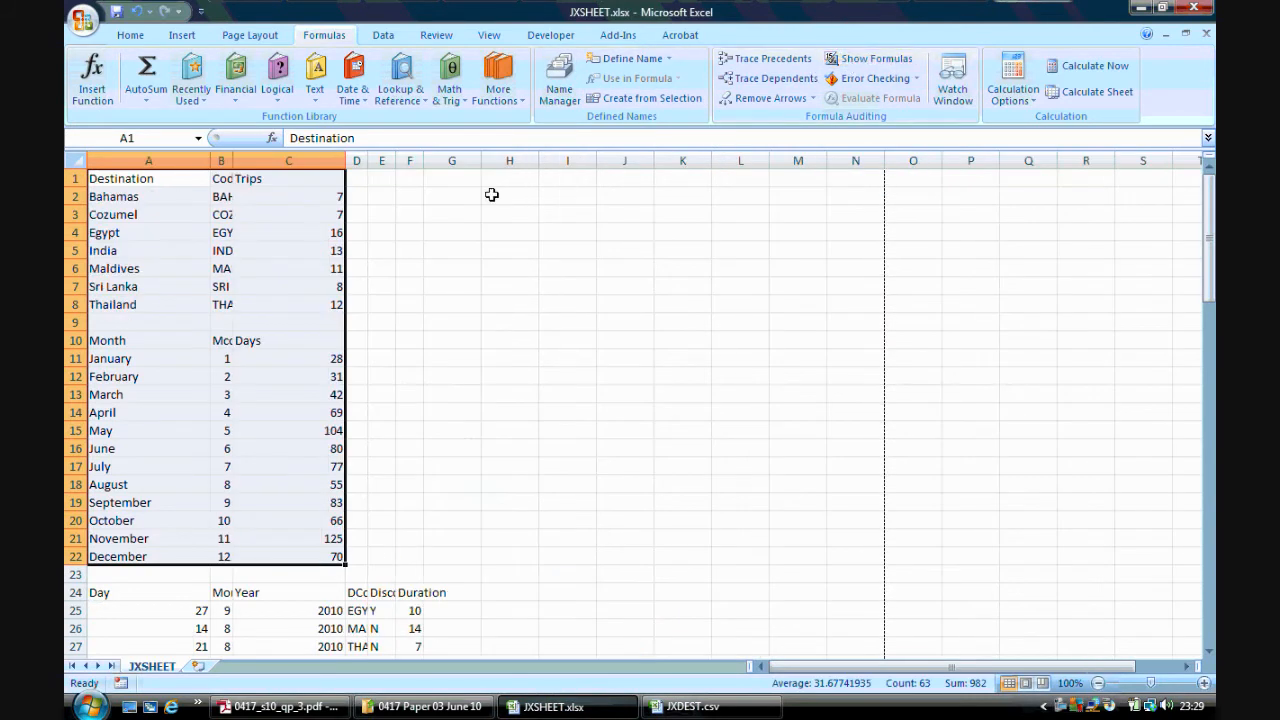
{"action": "left_click", "coordinate": [451, 320]}
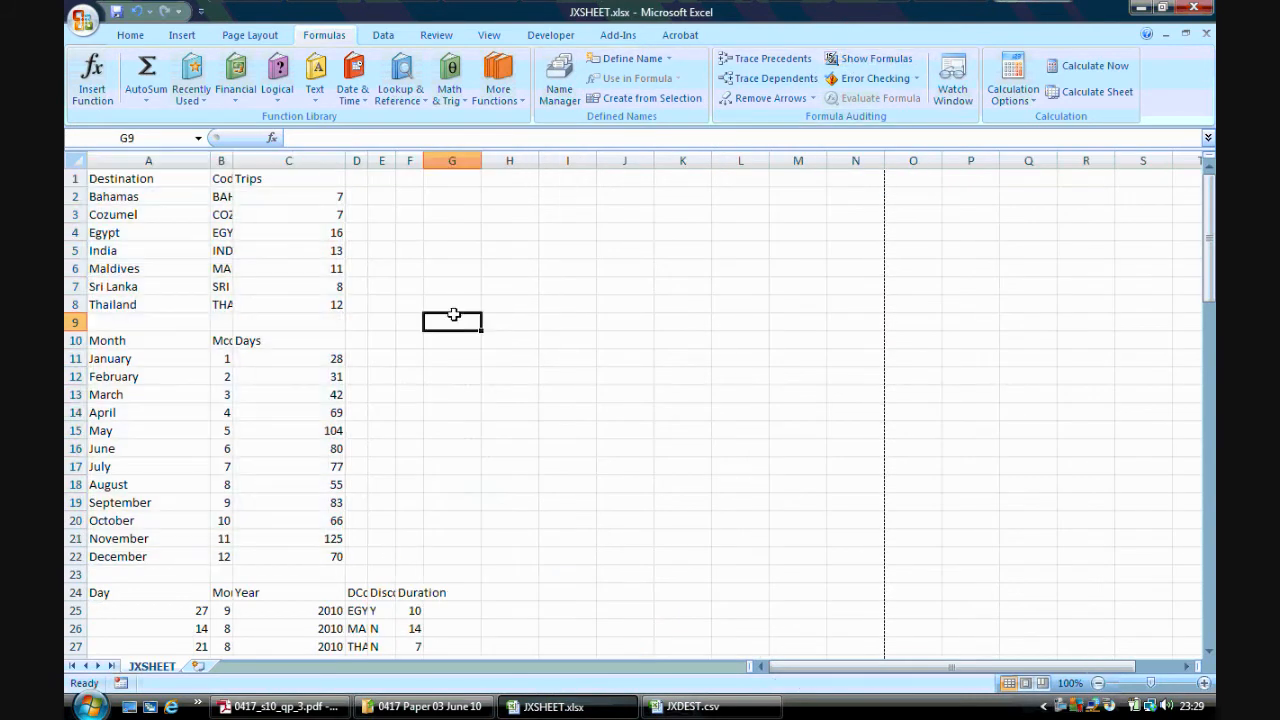
{"action": "left_click", "coordinate": [78, 164]}
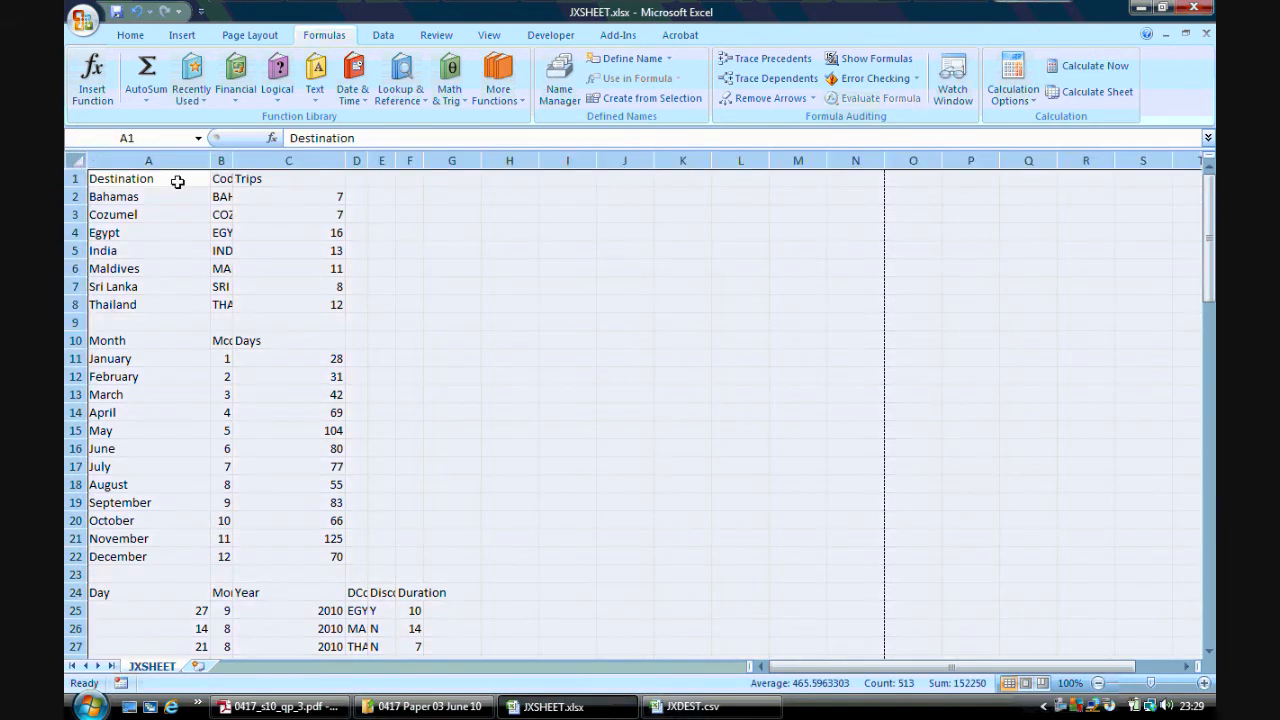
{"action": "double_click", "coordinate": [207, 163]}
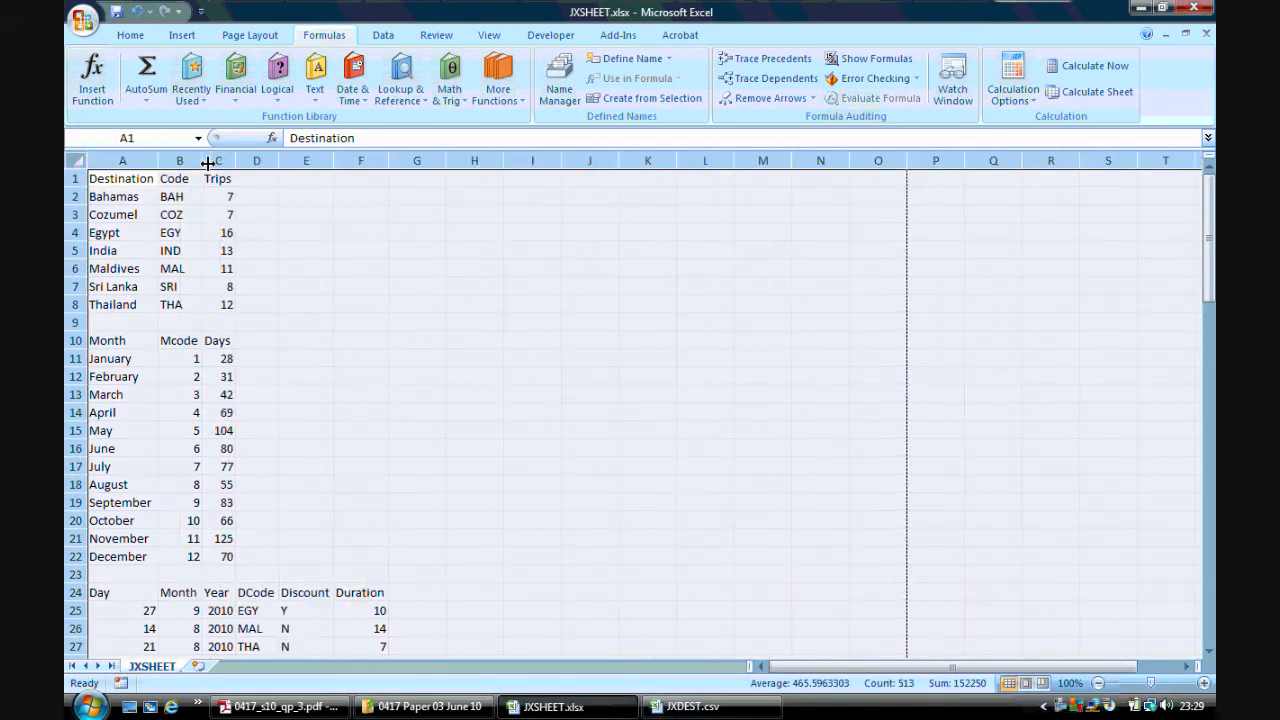
{"action": "left_click", "coordinate": [362, 249]}
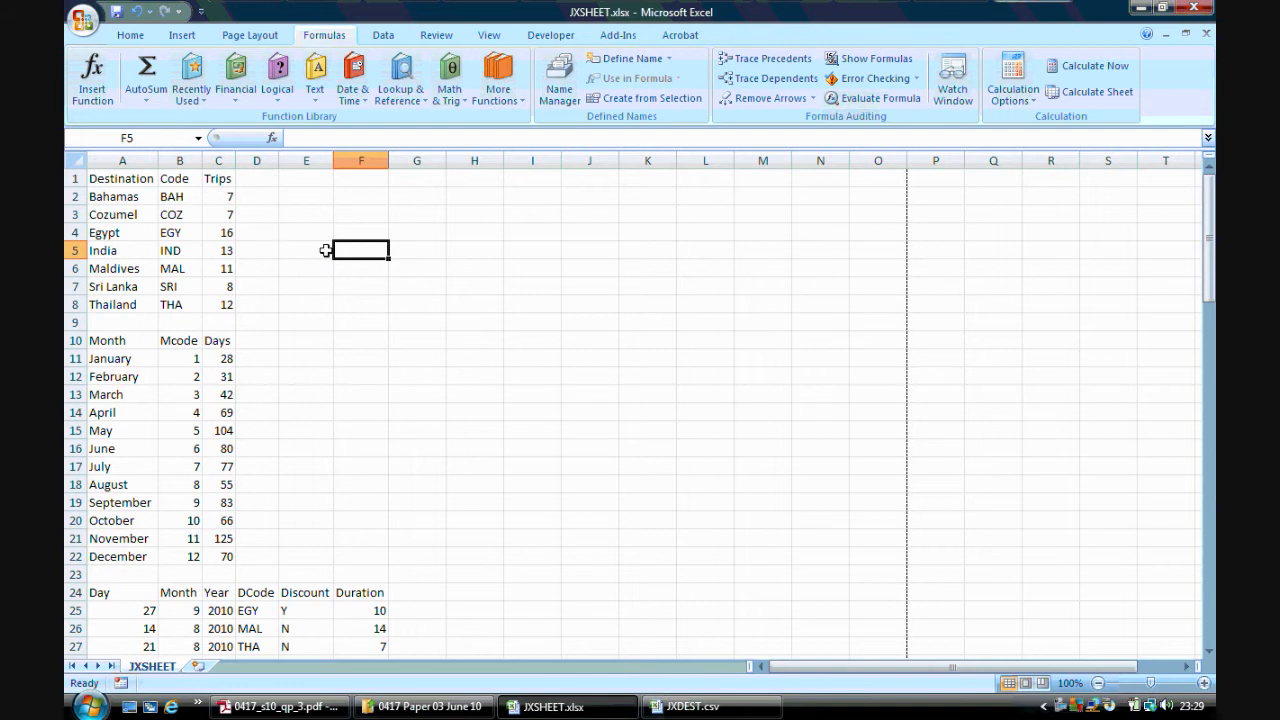
Select rows 1, 10 and 24 and format them centre-aligned, bold and italic
{"action": "left_click", "coordinate": [75, 178]}
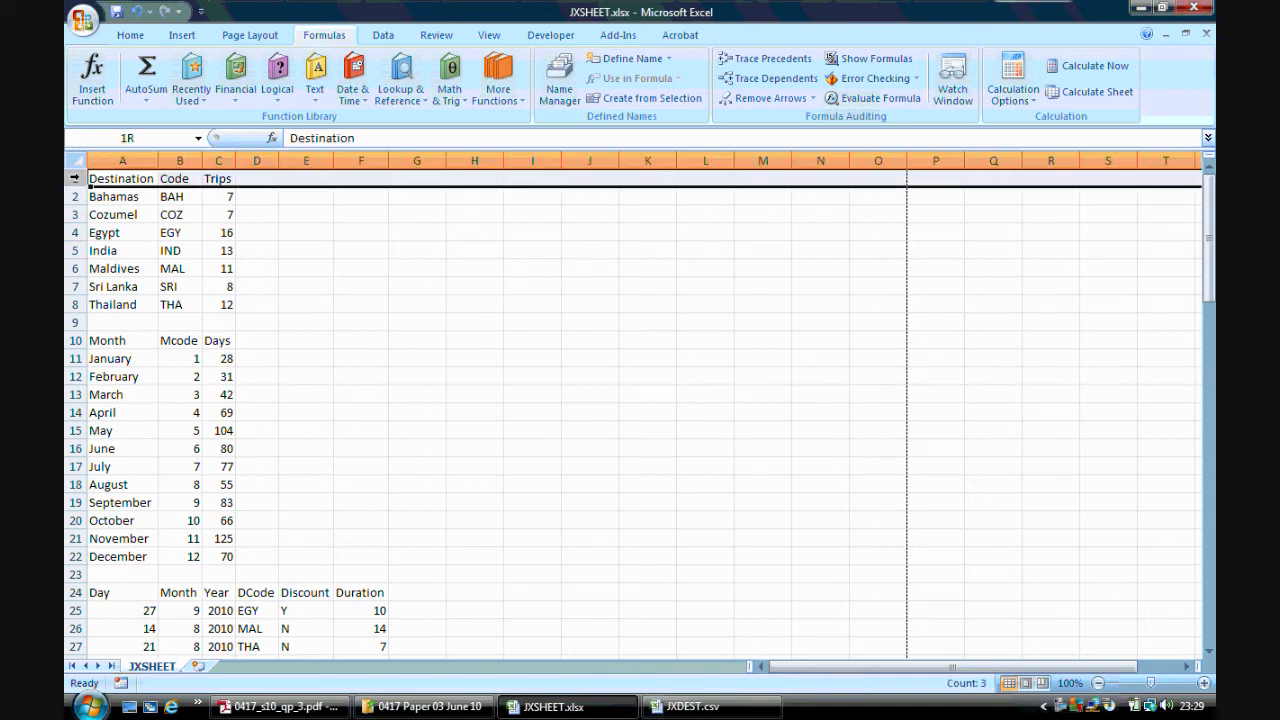
{"action": "left_click", "coordinate": [75, 340], "text": "ctrl"}
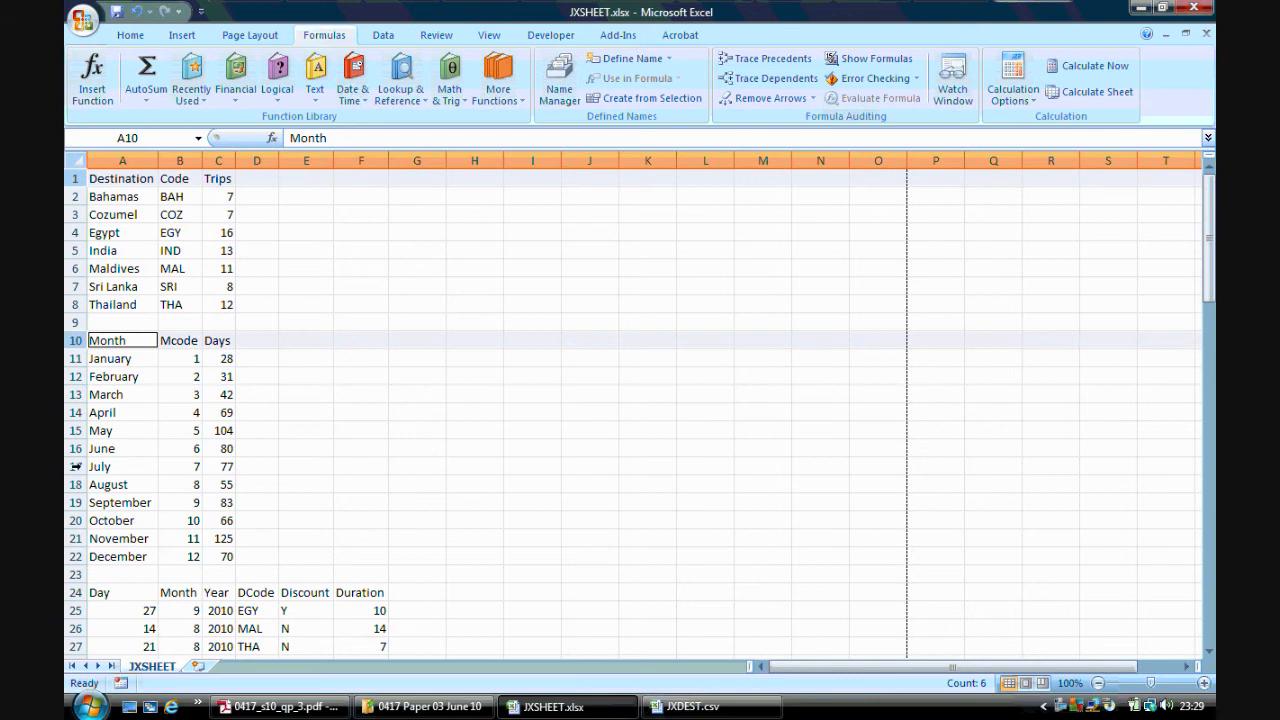
{"action": "left_click", "coordinate": [73, 592], "text": "ctrl"}
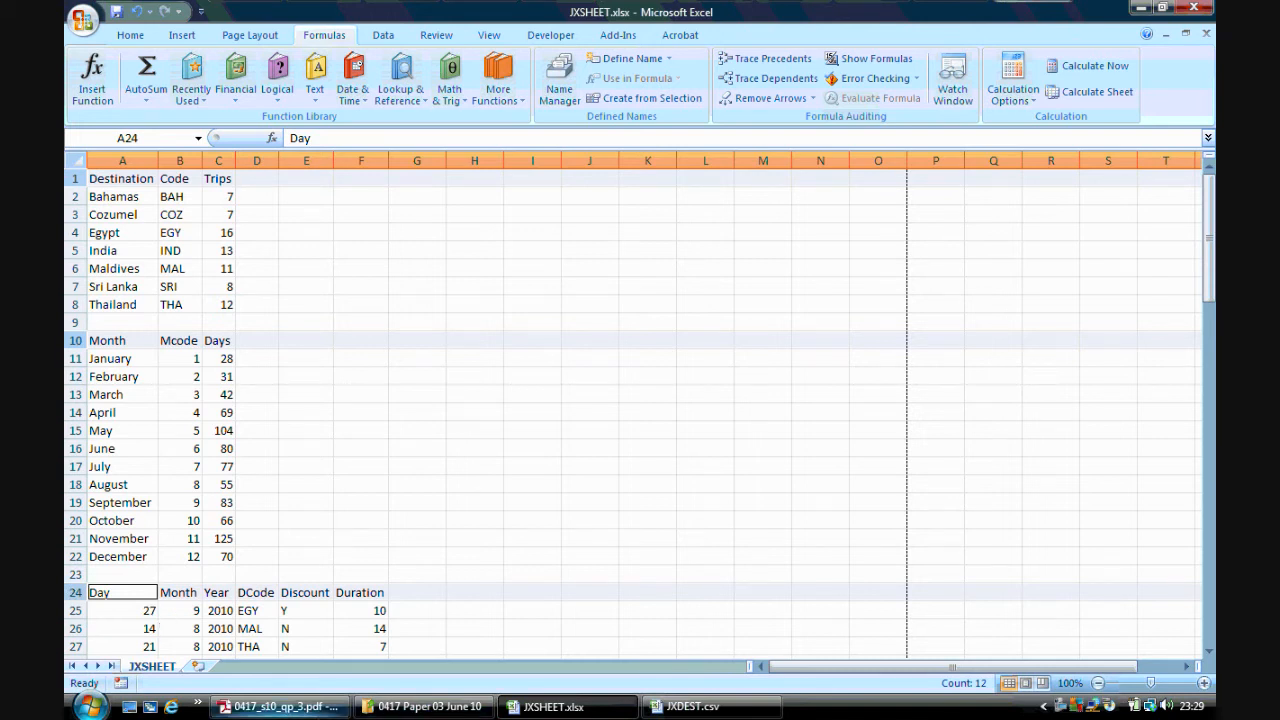
{"action": "left_click", "coordinate": [280, 706]}
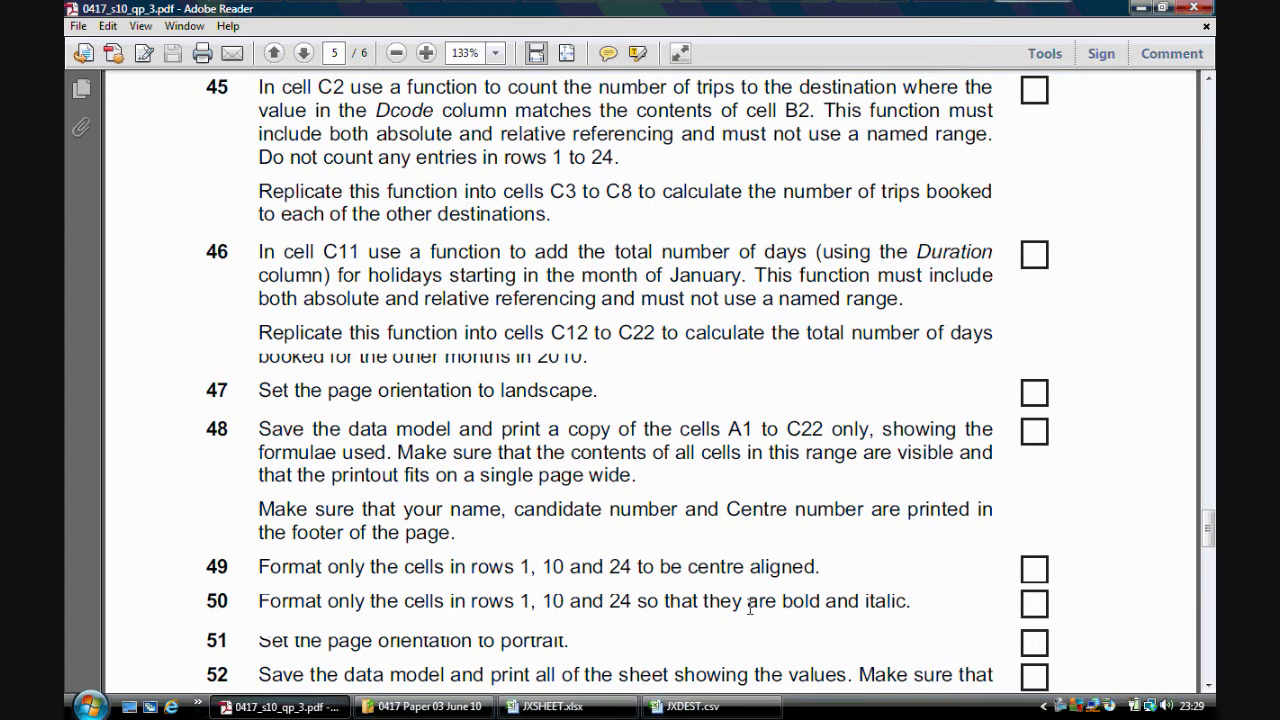
{"action": "left_click", "coordinate": [545, 706]}
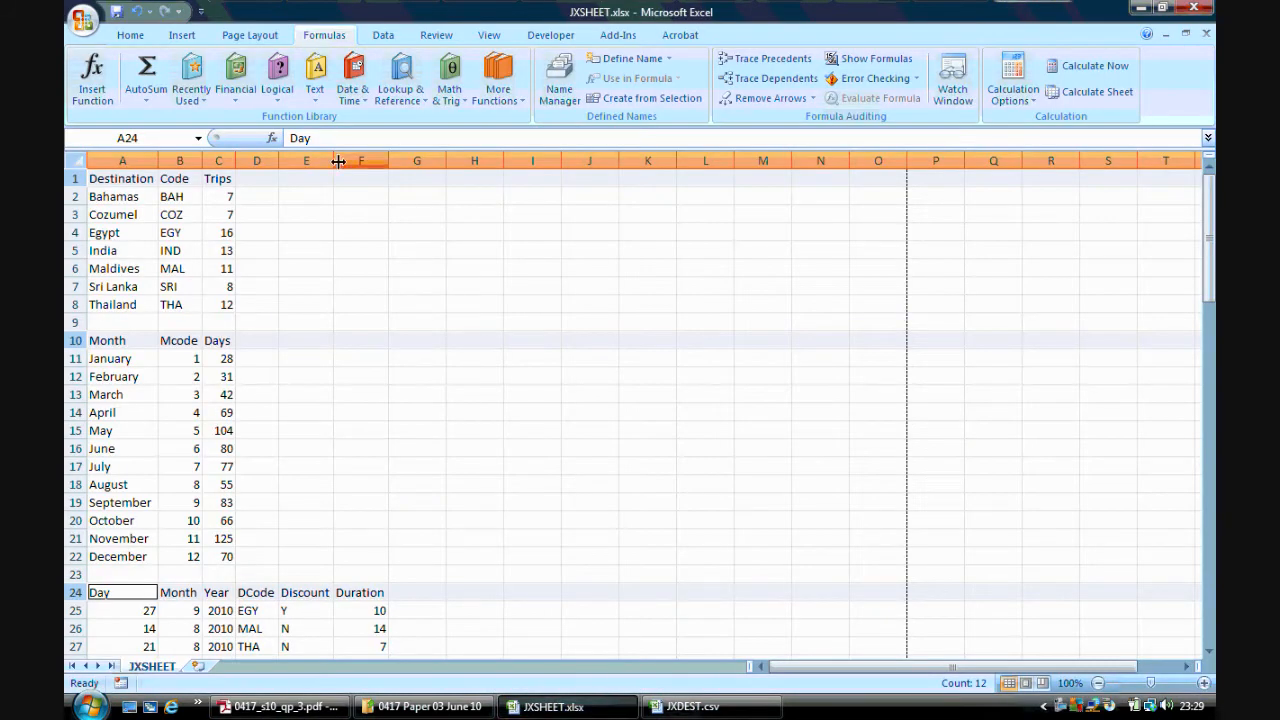
{"action": "left_click", "coordinate": [130, 35]}
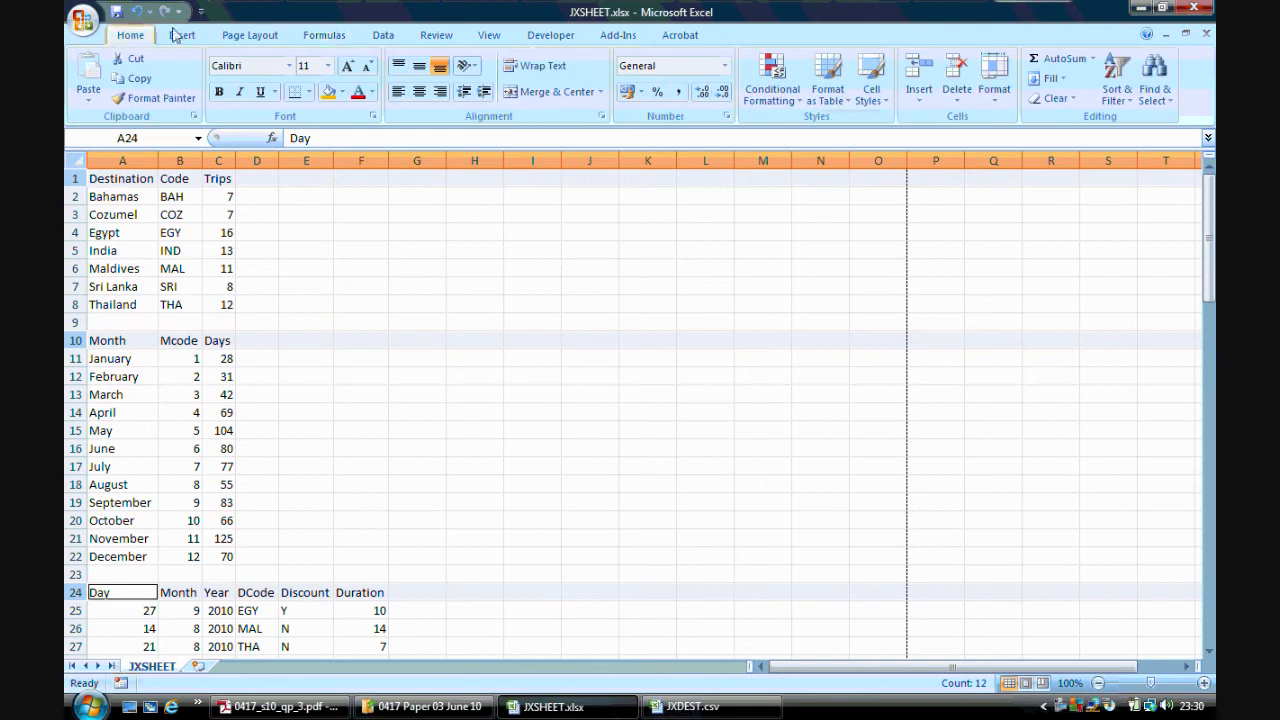
{"action": "left_click", "coordinate": [419, 92]}
{"action": "left_click", "coordinate": [219, 92]}
{"action": "left_click", "coordinate": [240, 92]}
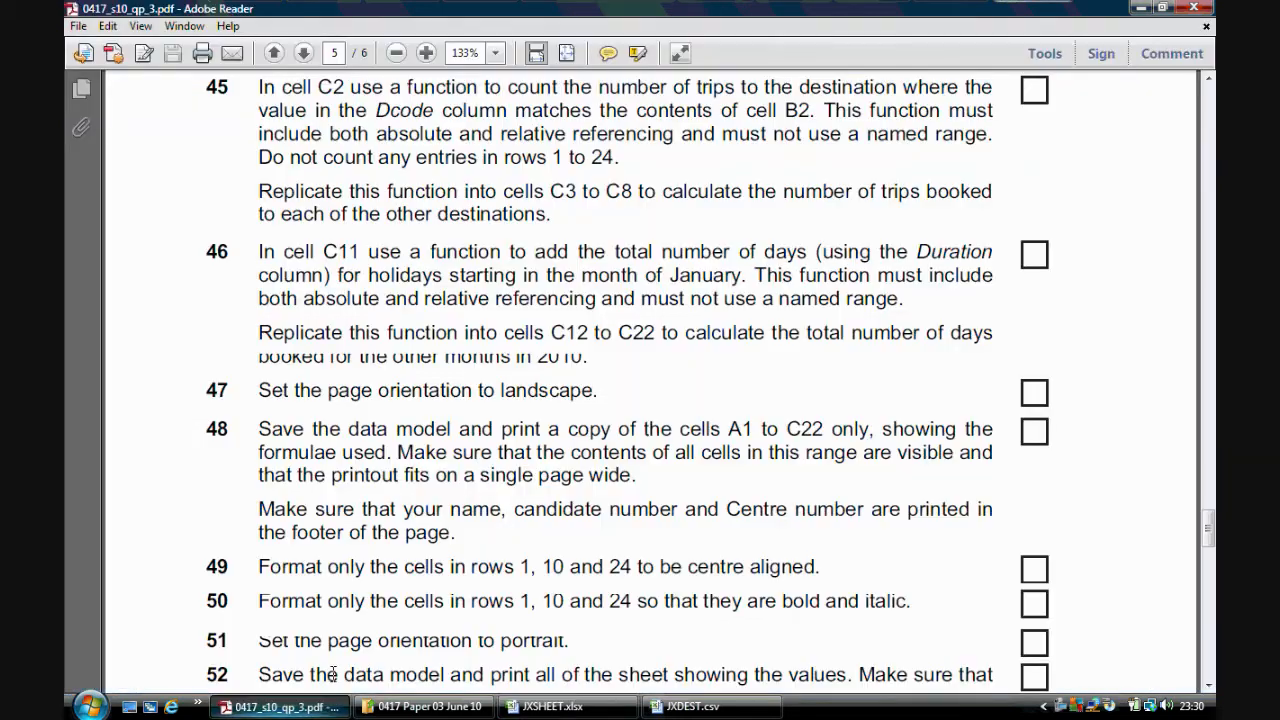
Check the task instructions in the exam paper, then set the sheet's page orientation to portrait
{"action": "left_click", "coordinate": [327, 707]}
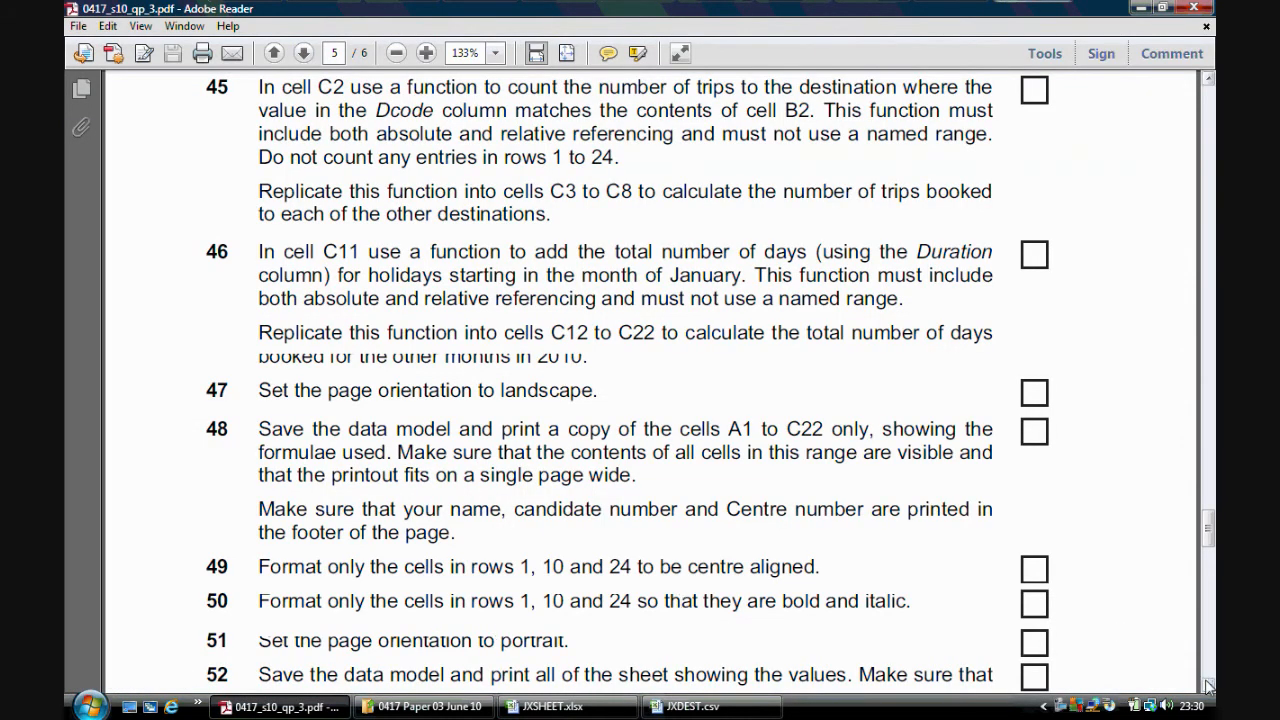
{"action": "scroll", "coordinate": [1208, 686], "scroll_direction": "down", "scroll_amount": 5}
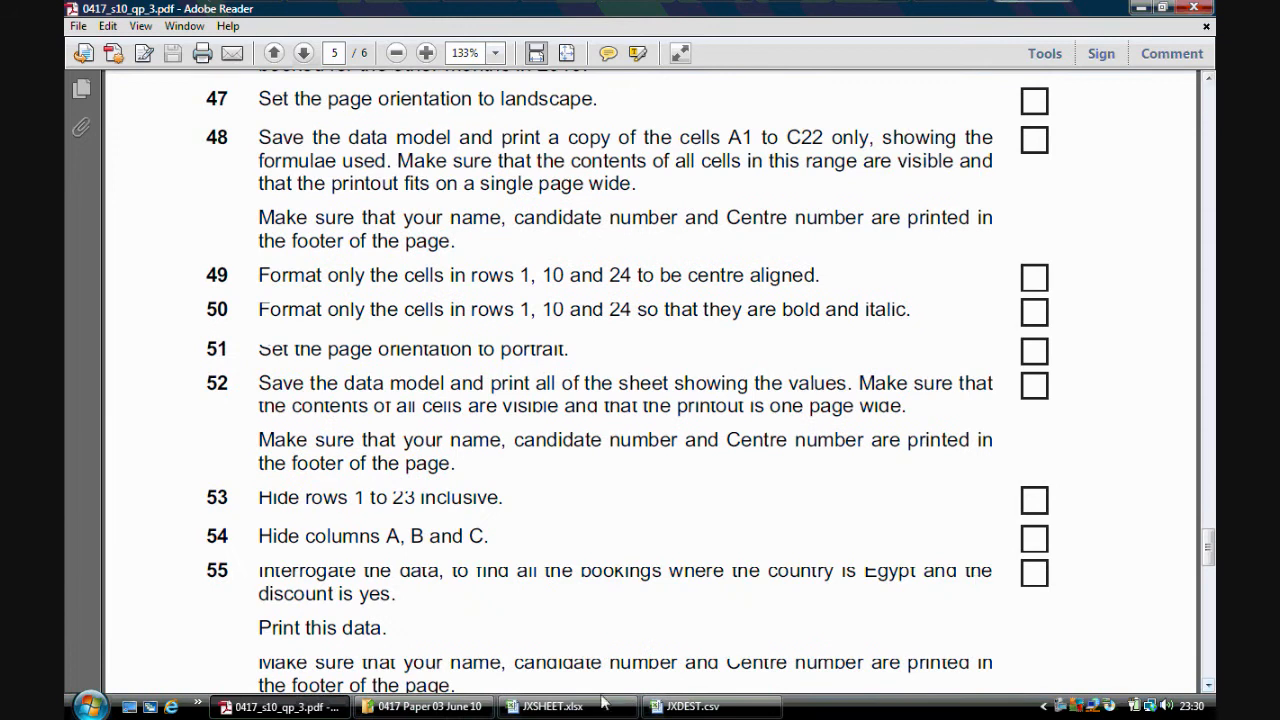
{"action": "left_click", "coordinate": [557, 707]}
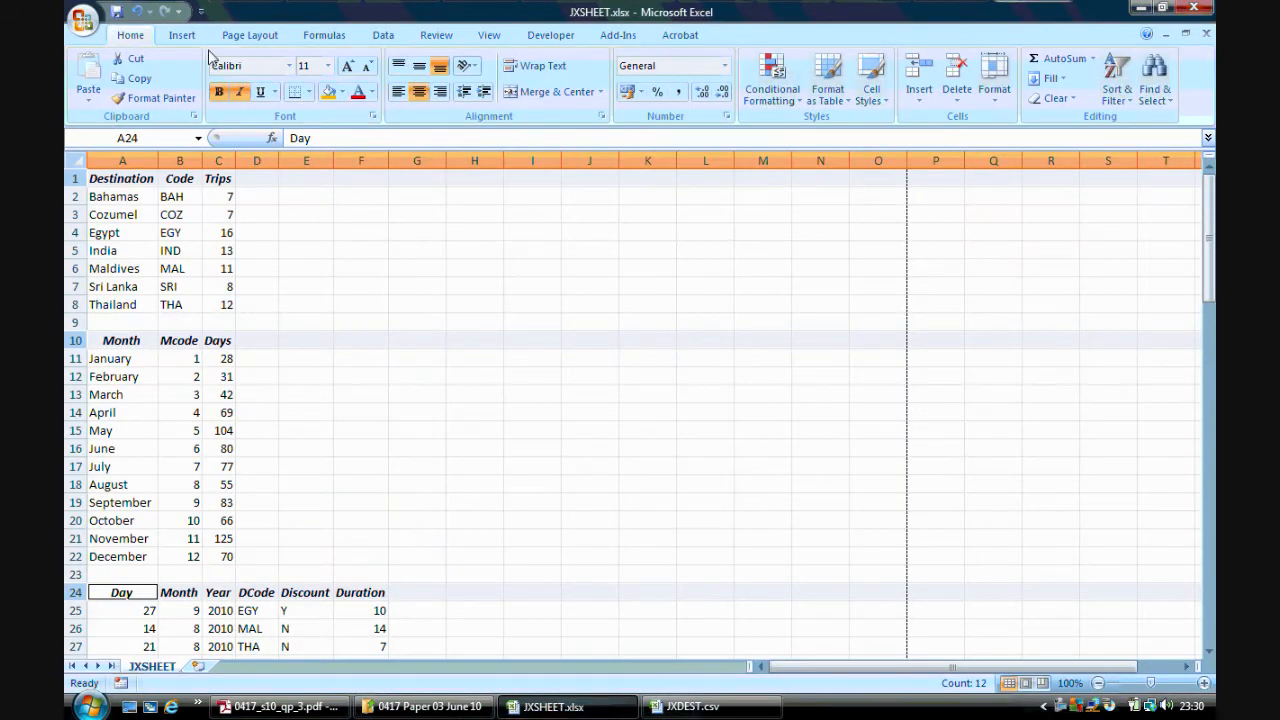
{"action": "left_click", "coordinate": [250, 35]}
{"action": "left_click", "coordinate": [251, 80]}
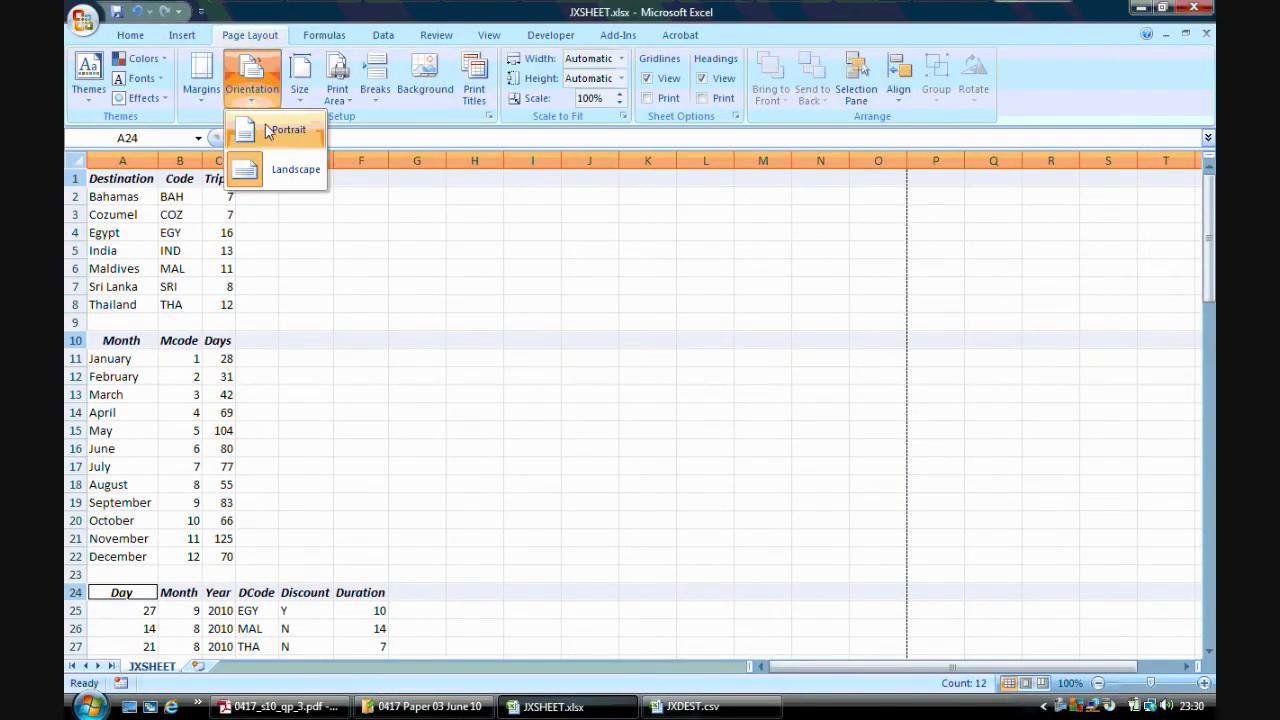
{"action": "left_click", "coordinate": [268, 132]}
{"action": "left_click", "coordinate": [280, 707]}
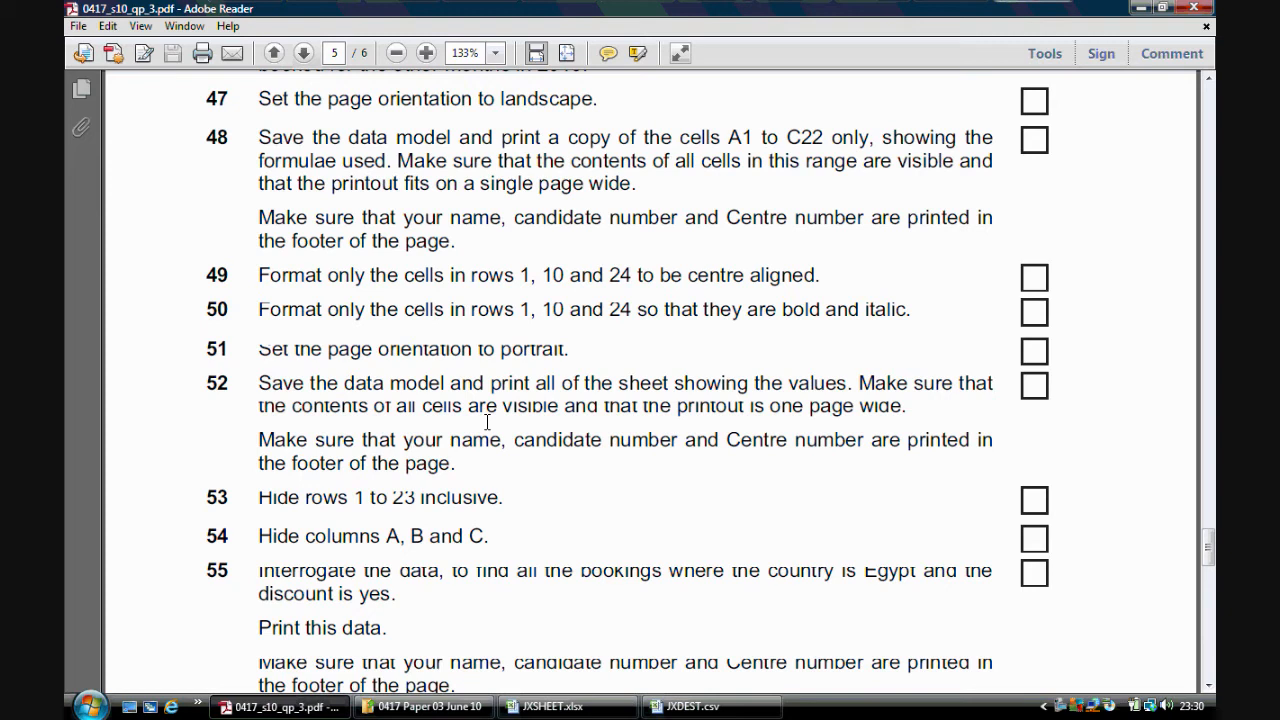
{"action": "left_click", "coordinate": [550, 706]}
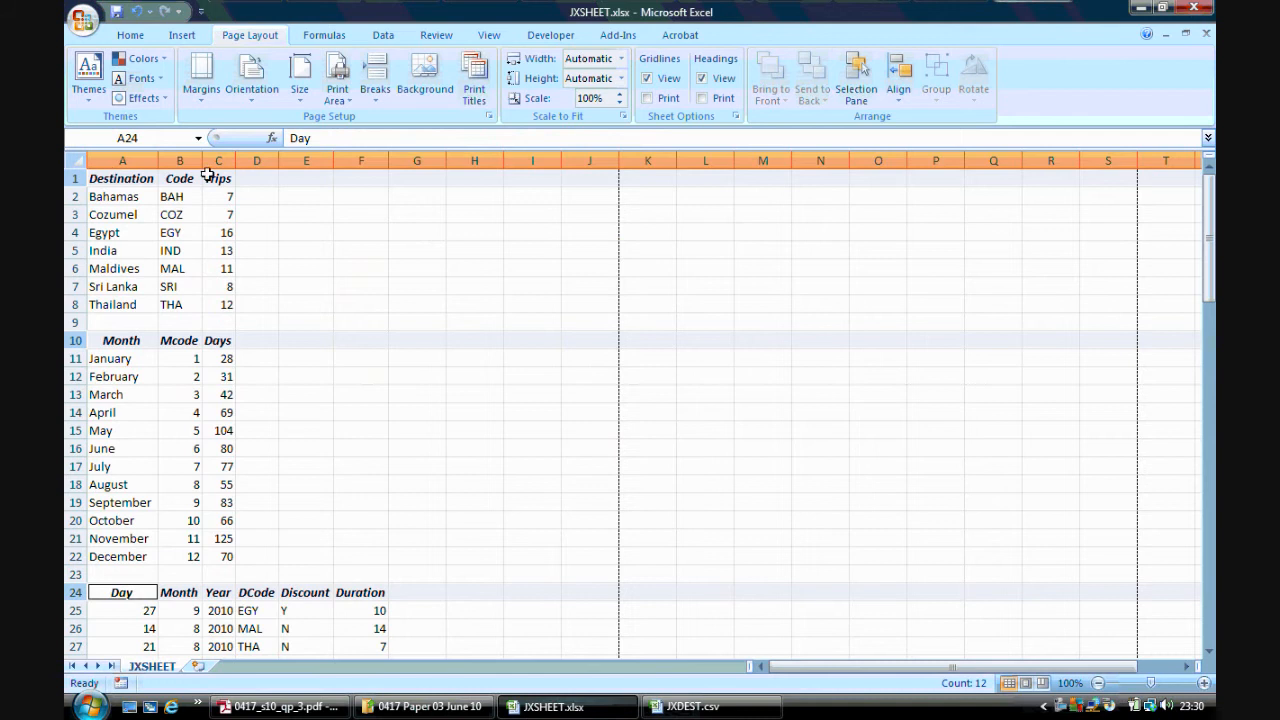
{"action": "left_click", "coordinate": [290, 238]}
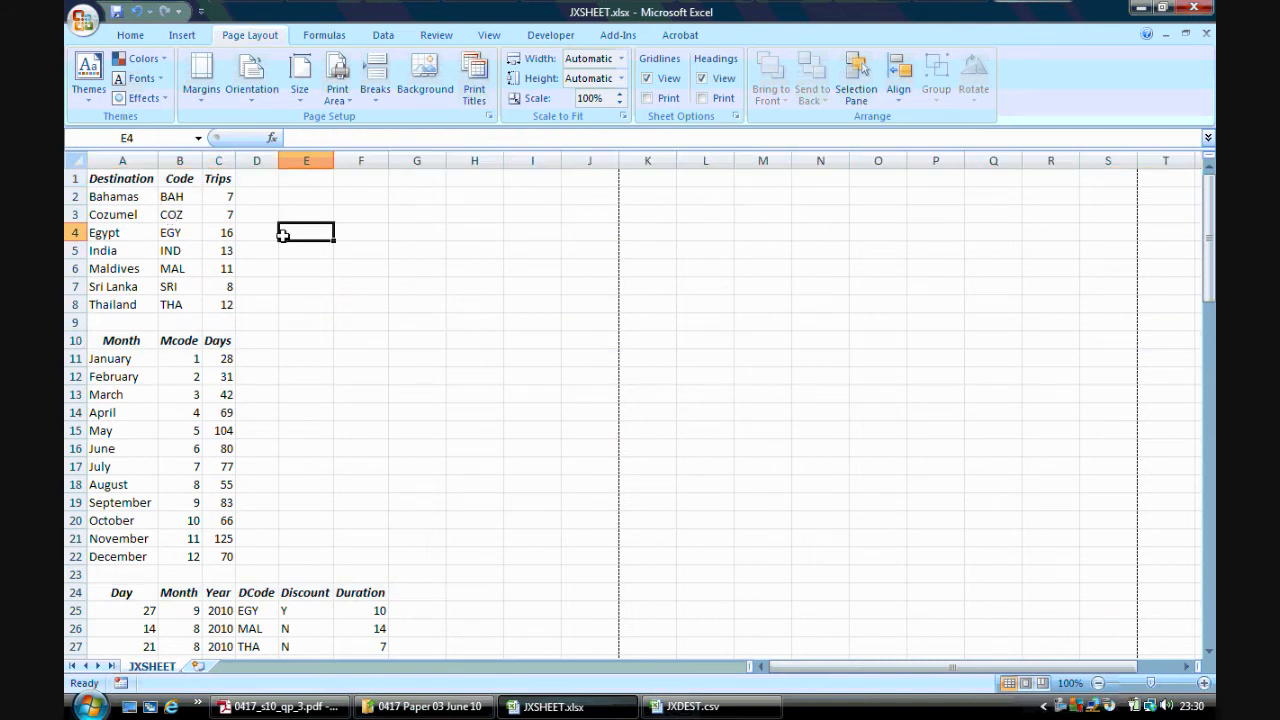
{"action": "left_click", "coordinate": [83, 19]}
{"action": "left_click", "coordinate": [623, 440]}
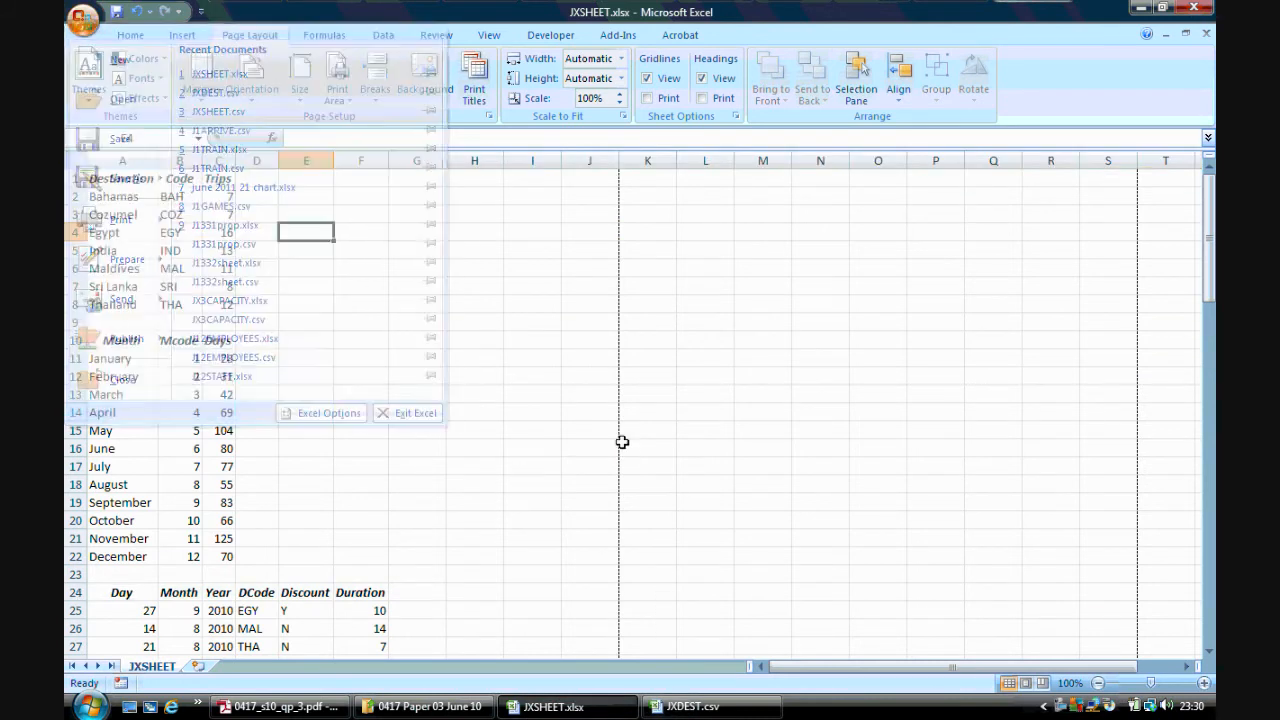
{"action": "key", "text": "alt+Tab"}
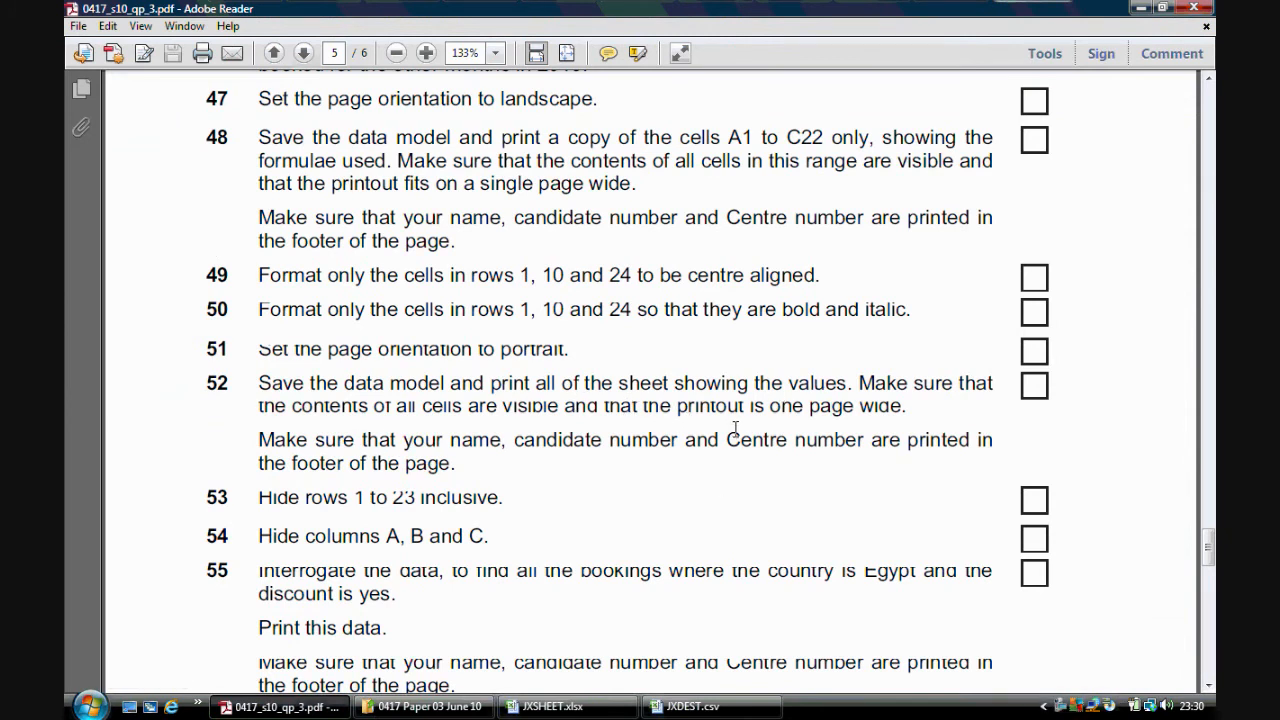
{"action": "left_click", "coordinate": [550, 706]}
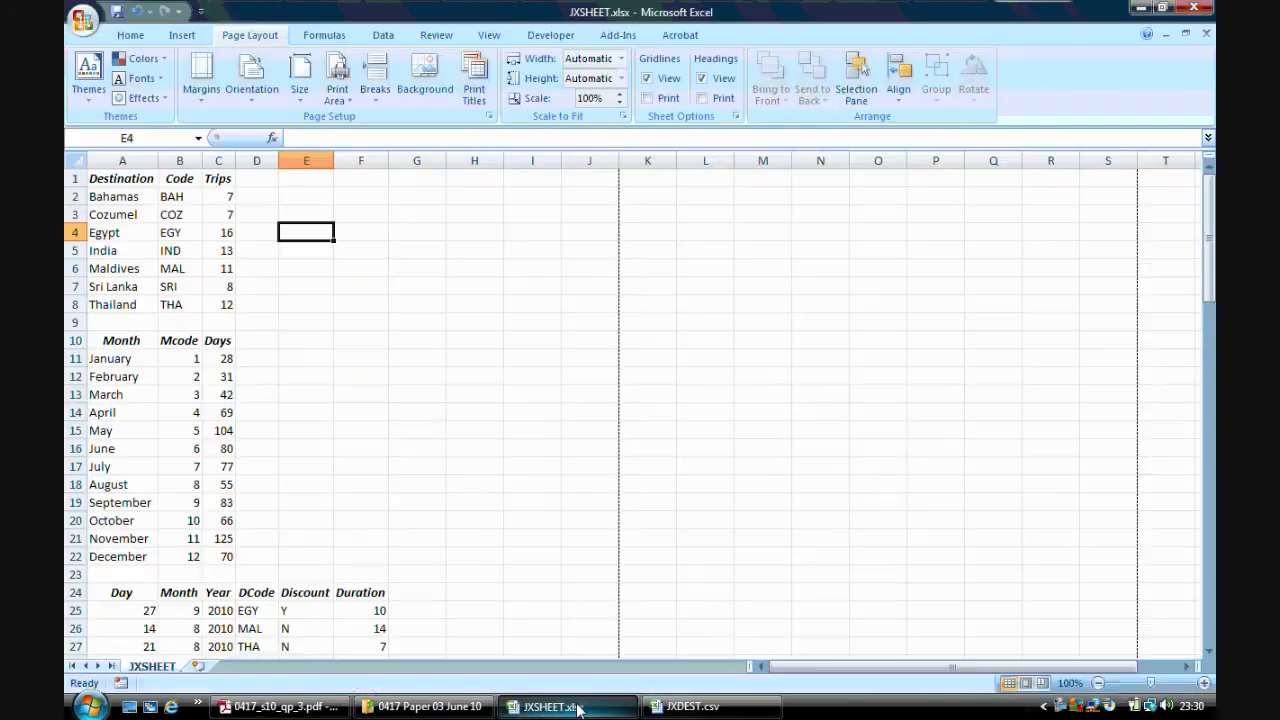
Preview printing the whole sheet showing values, checking both pages before closing the preview
{"action": "left_click", "coordinate": [83, 19]}
{"action": "mouse_move", "coordinate": [120, 219]}
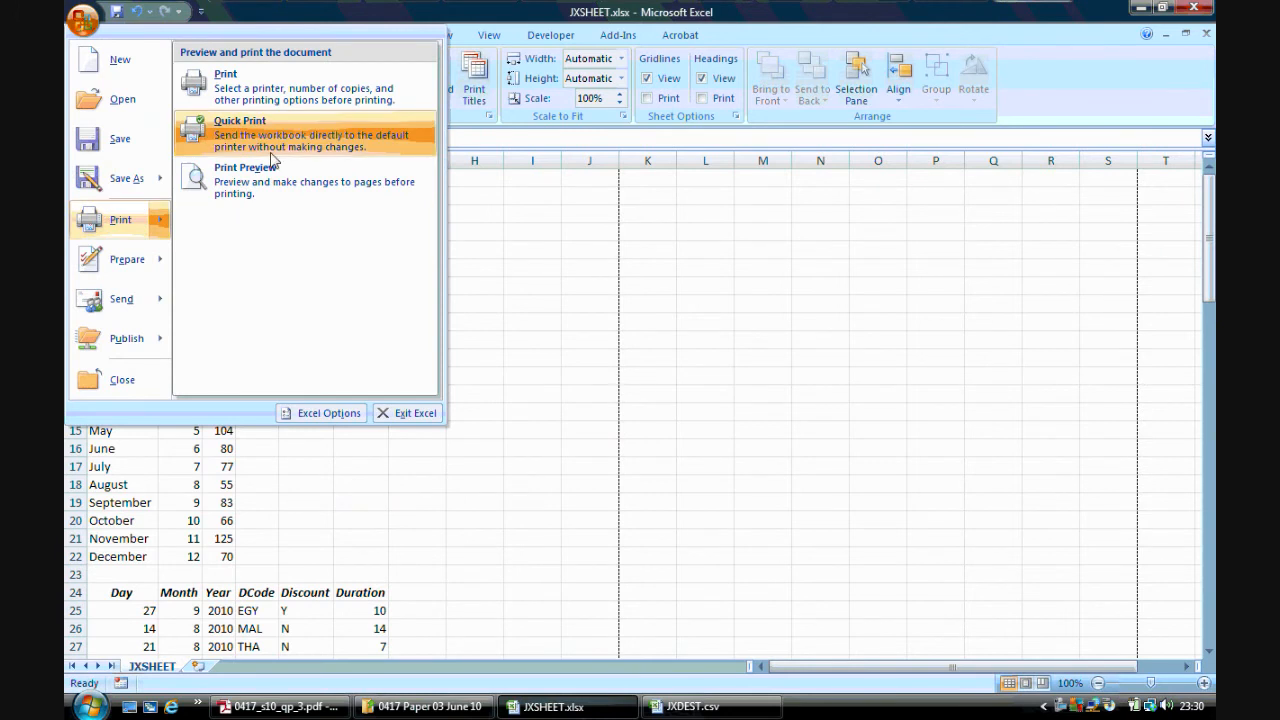
{"action": "left_click", "coordinate": [265, 88]}
{"action": "left_click", "coordinate": [506, 470]}
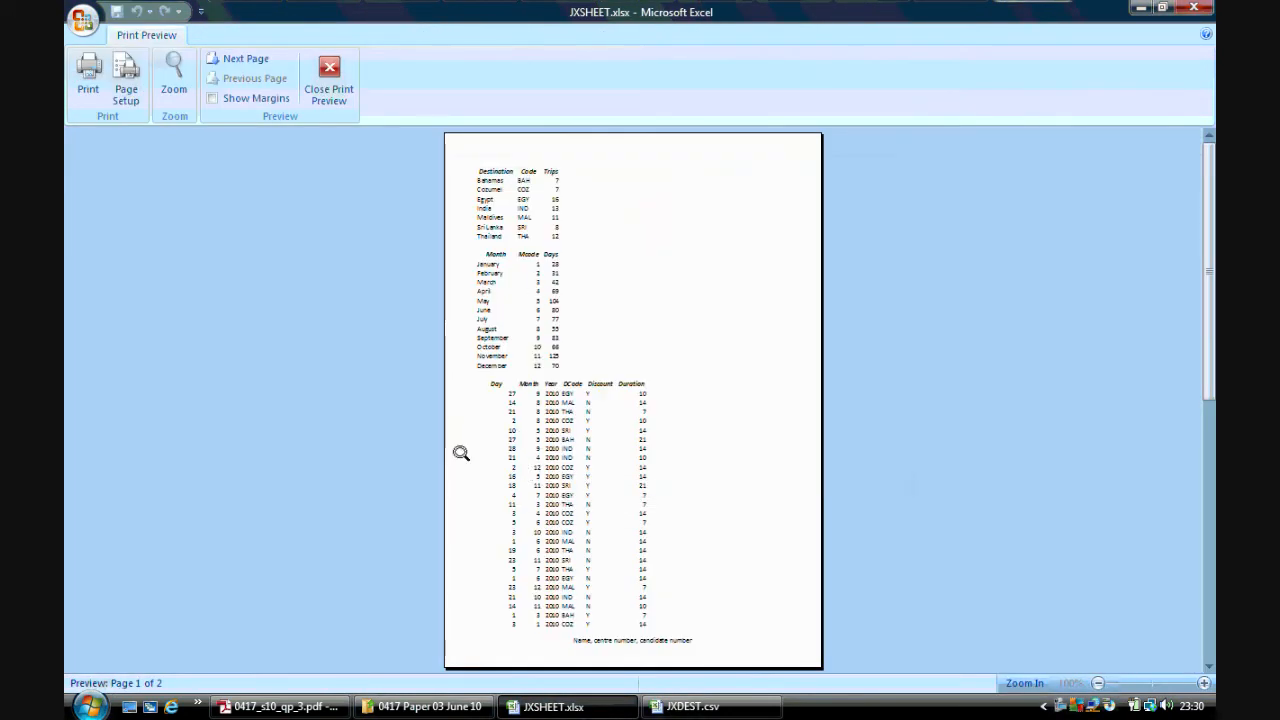
{"action": "left_click", "coordinate": [248, 58]}
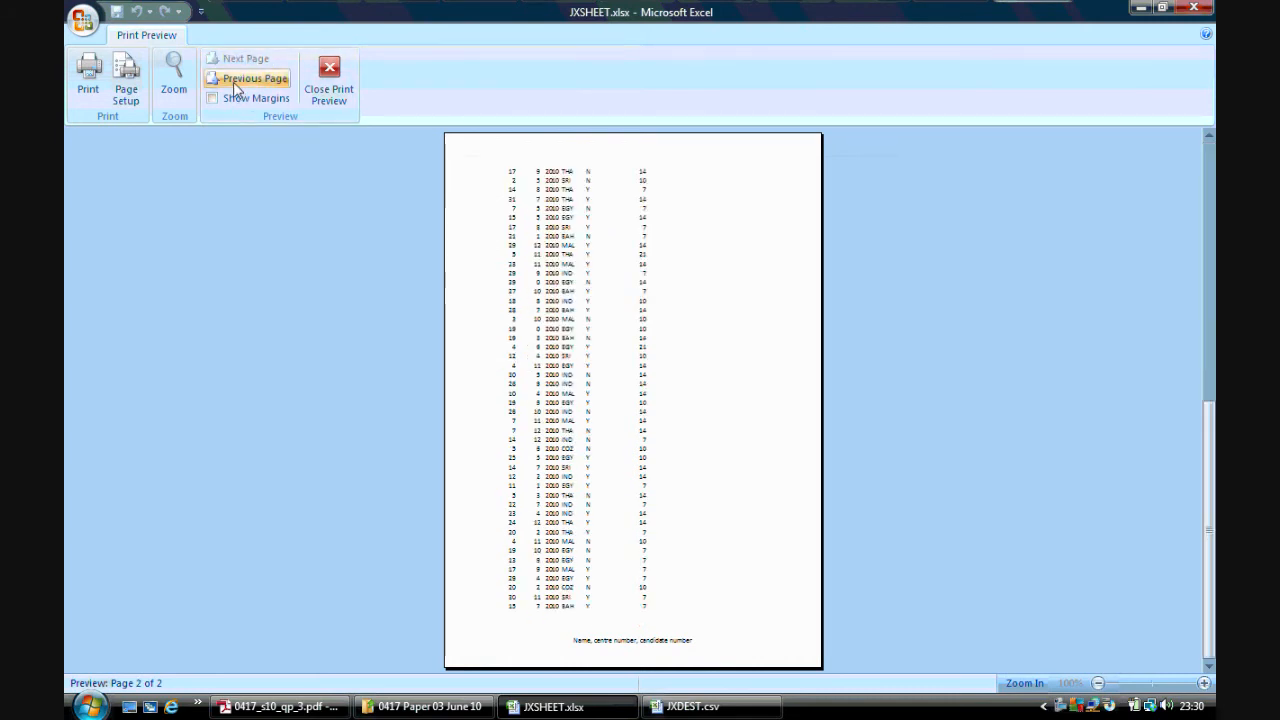
{"action": "left_click", "coordinate": [245, 80]}
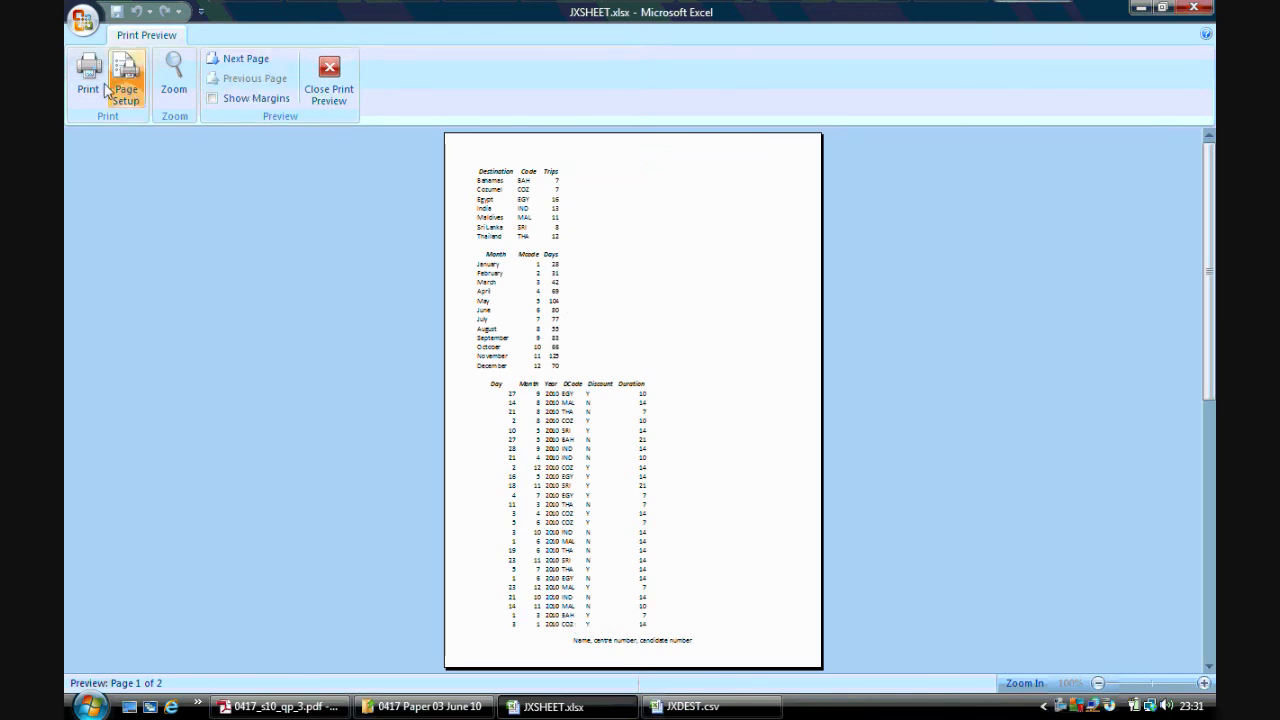
{"action": "left_click", "coordinate": [330, 95]}
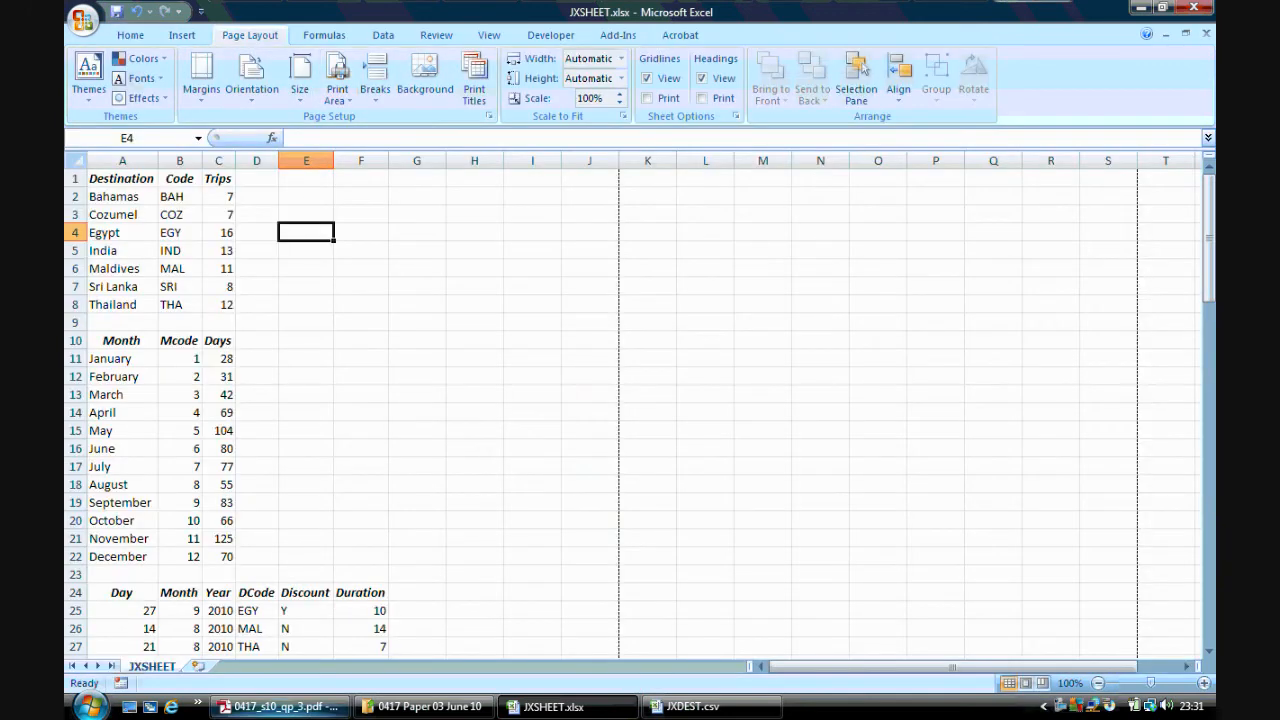
Hide rows 1 to 23 of the sheet
{"action": "left_click", "coordinate": [280, 706]}
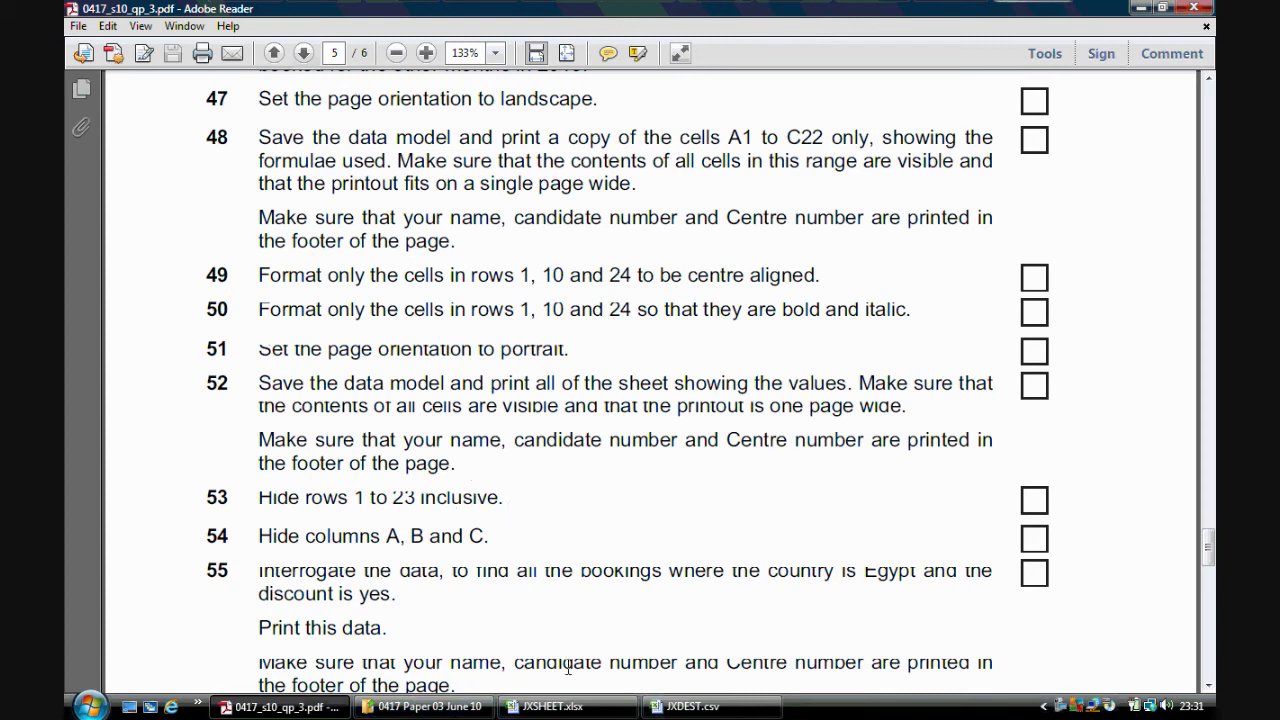
{"action": "left_click", "coordinate": [612, 712]}
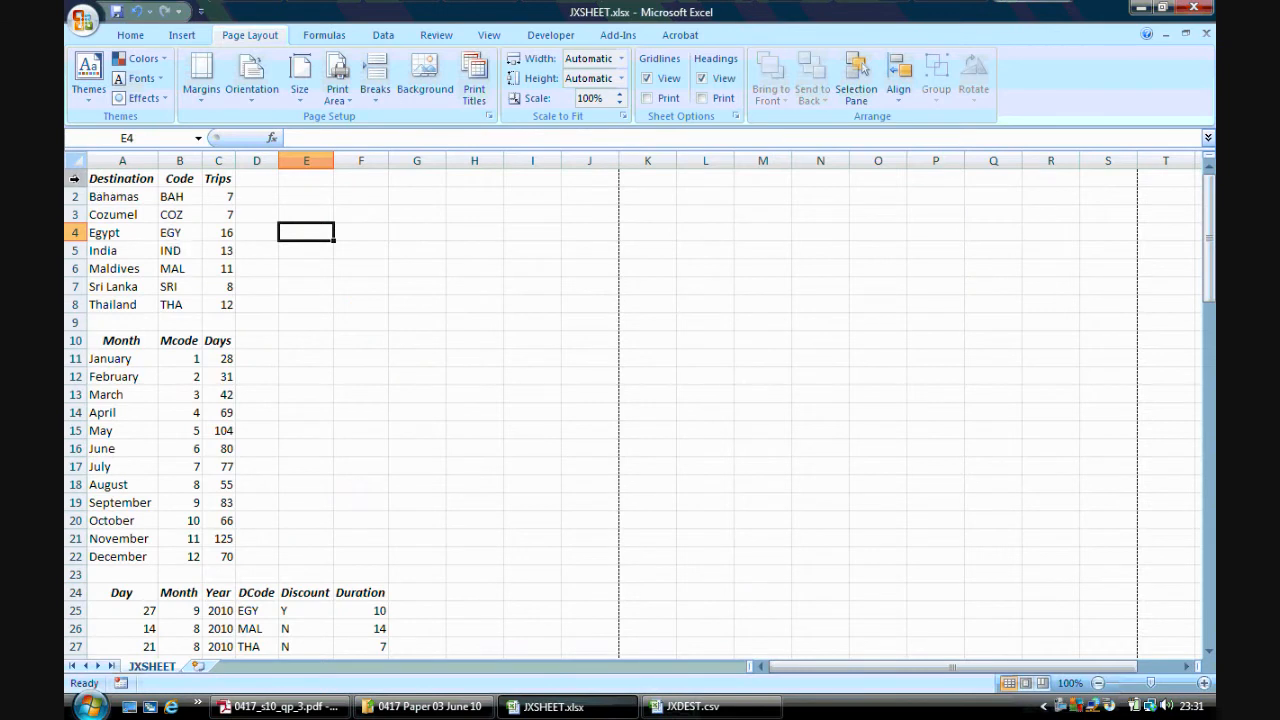
{"action": "left_click_drag", "start_coordinate": [74, 178], "coordinate": [68, 574]}
{"action": "right_click", "coordinate": [74, 574]}
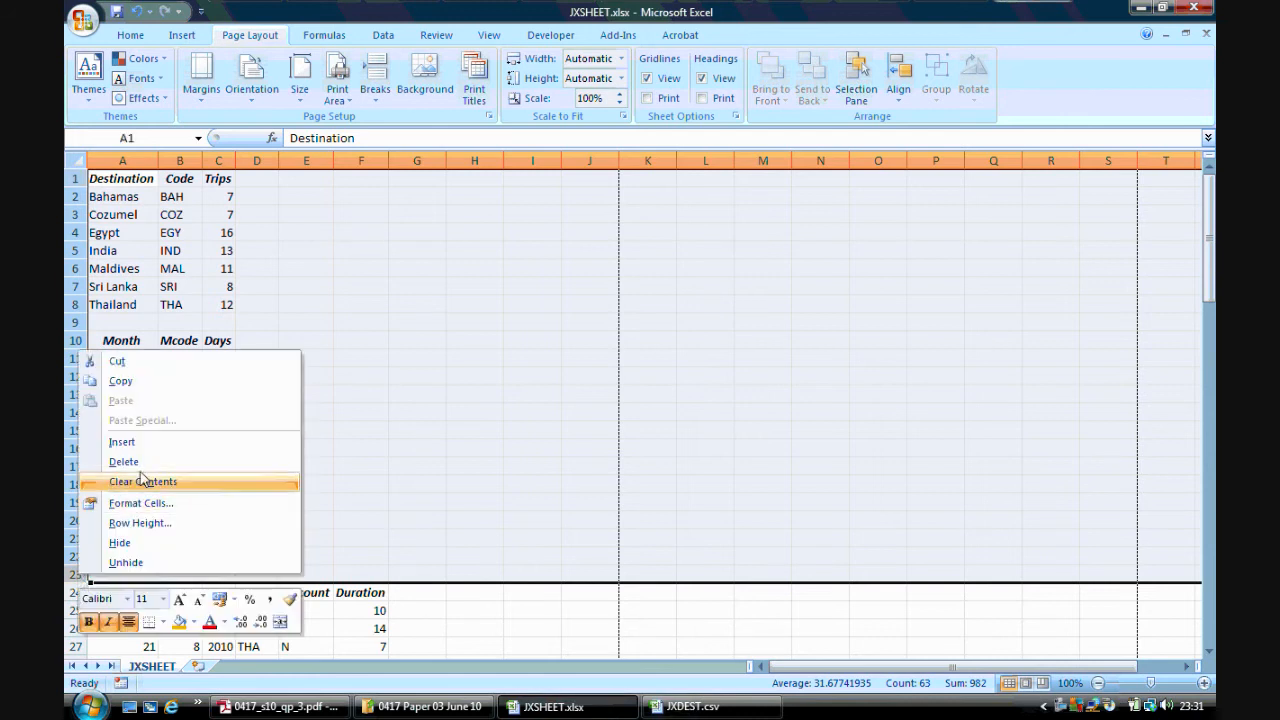
{"action": "left_click", "coordinate": [120, 543]}
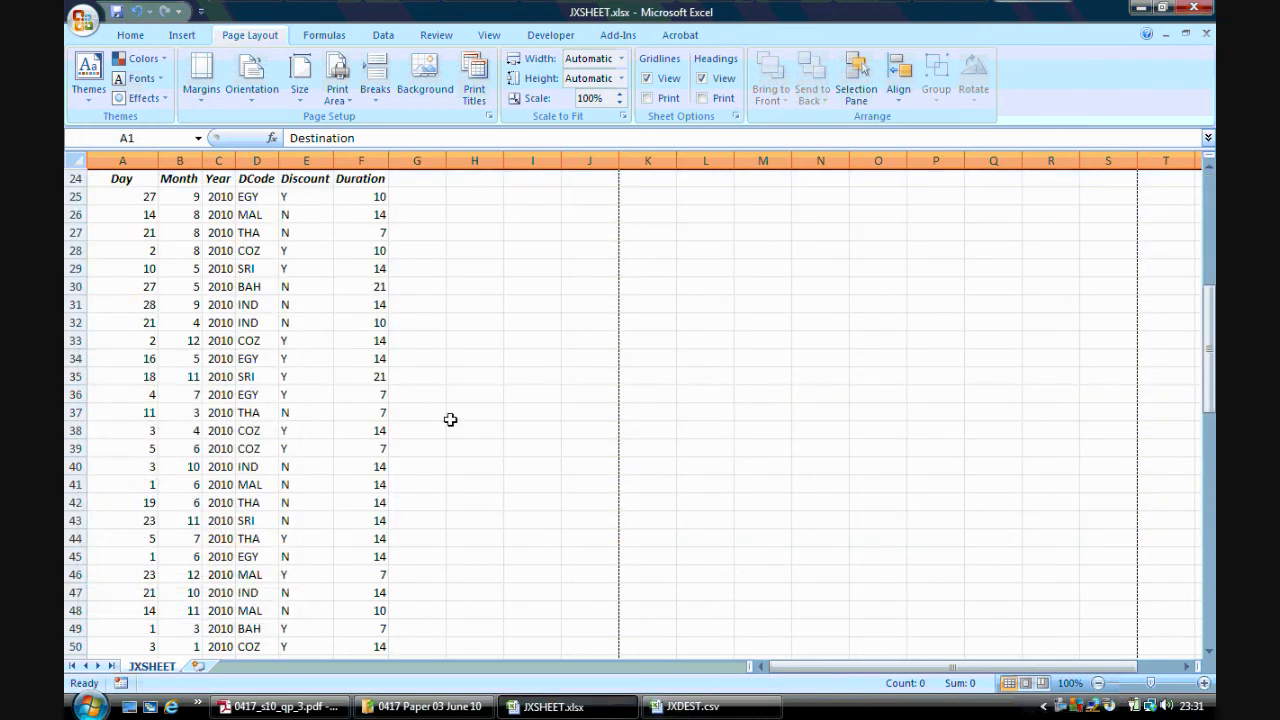
Hide columns A, B and C
{"action": "left_click", "coordinate": [345, 707]}
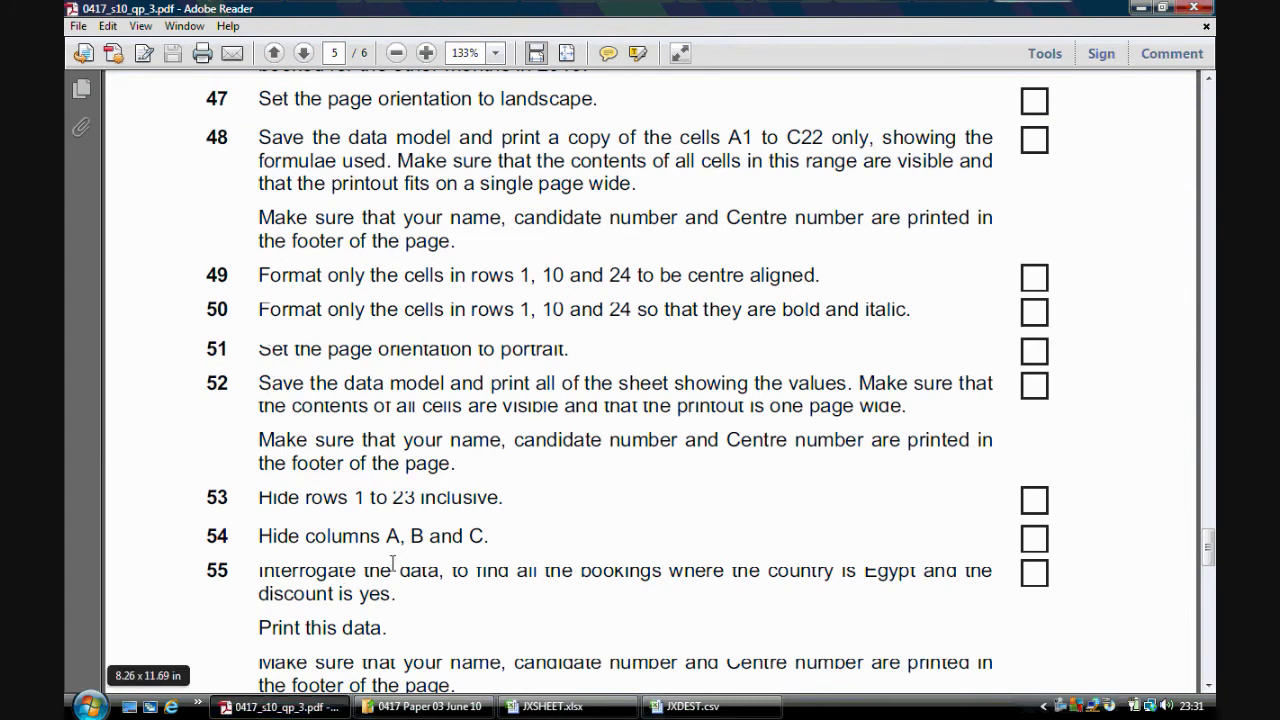
{"action": "left_click", "coordinate": [550, 707]}
{"action": "left_click", "coordinate": [150, 152]}
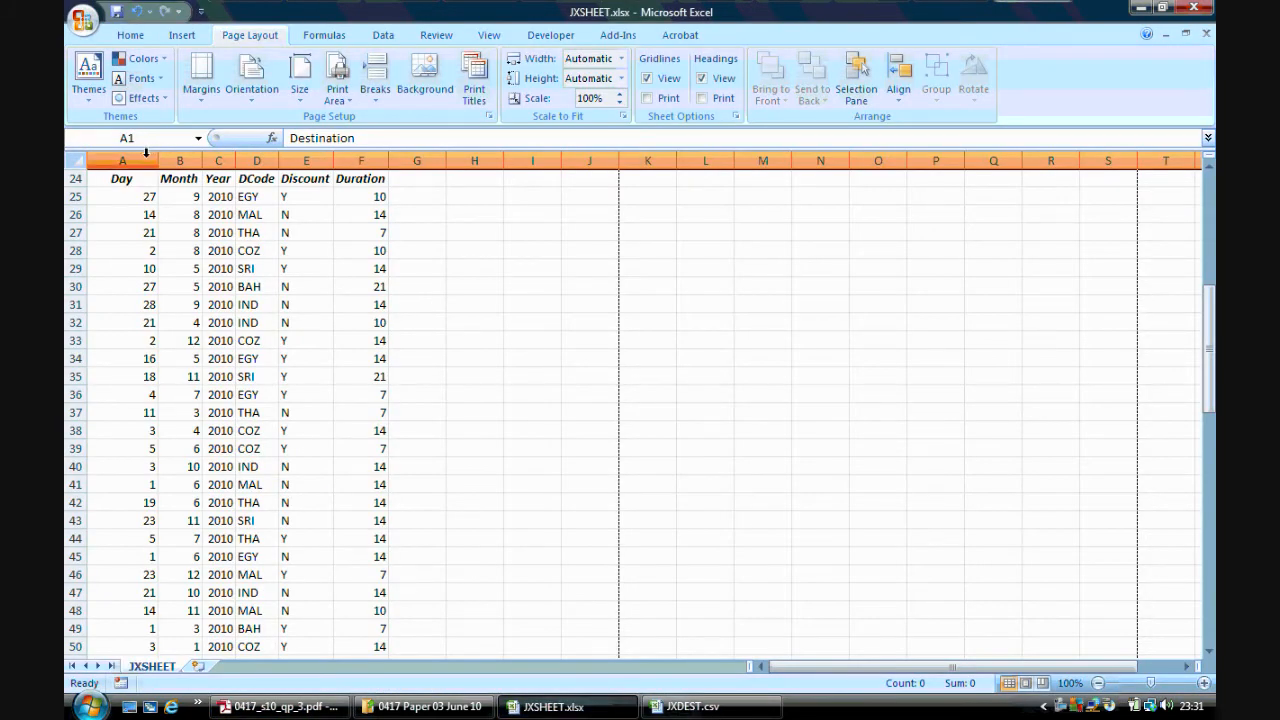
{"action": "left_click_drag", "start_coordinate": [190, 150], "coordinate": [212, 150]}
{"action": "right_click", "coordinate": [214, 150]}
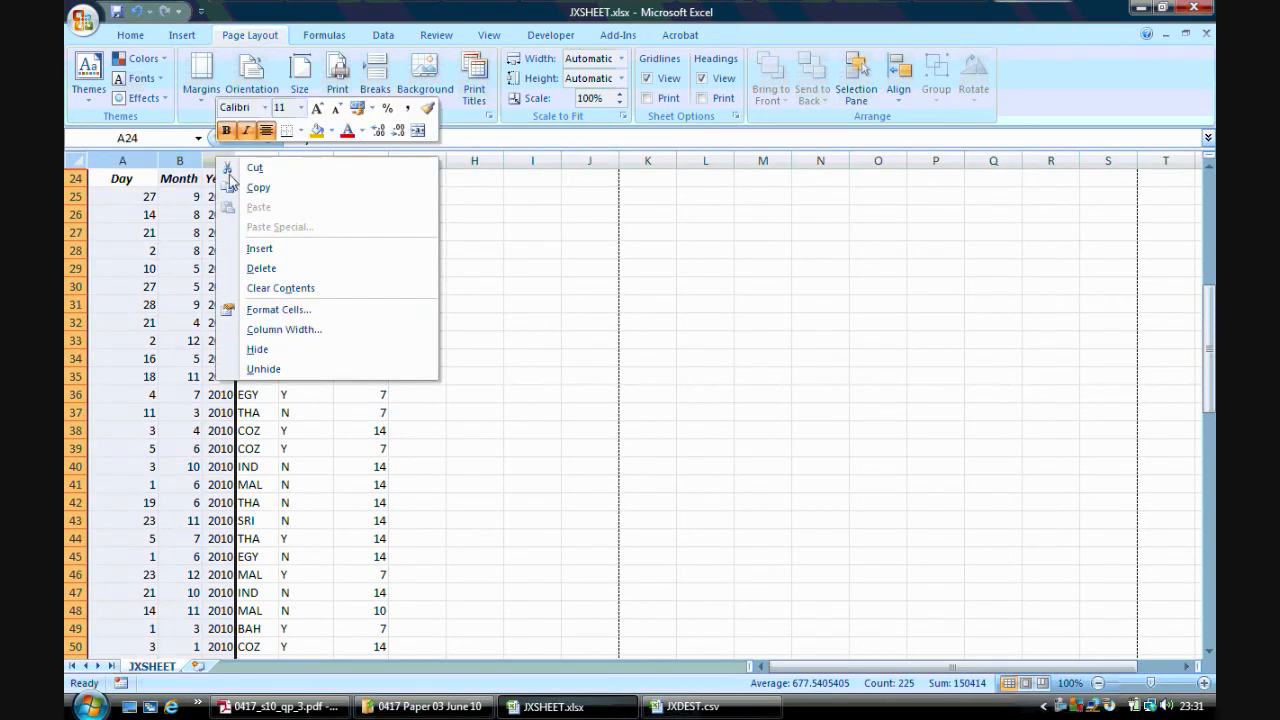
{"action": "left_click", "coordinate": [280, 351]}
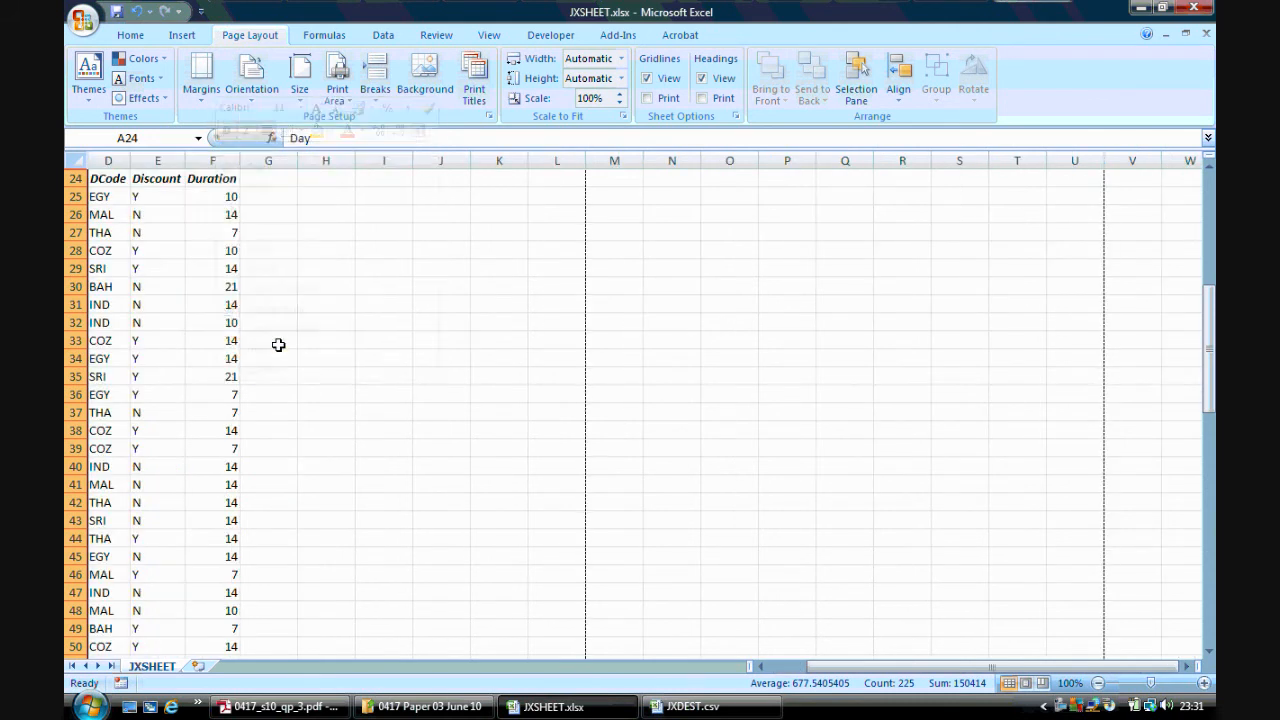
{"action": "left_click", "coordinate": [364, 360]}
Turn on filtering for the bookings table and filter the DCode column to show only EGY
{"action": "left_click", "coordinate": [319, 709]}
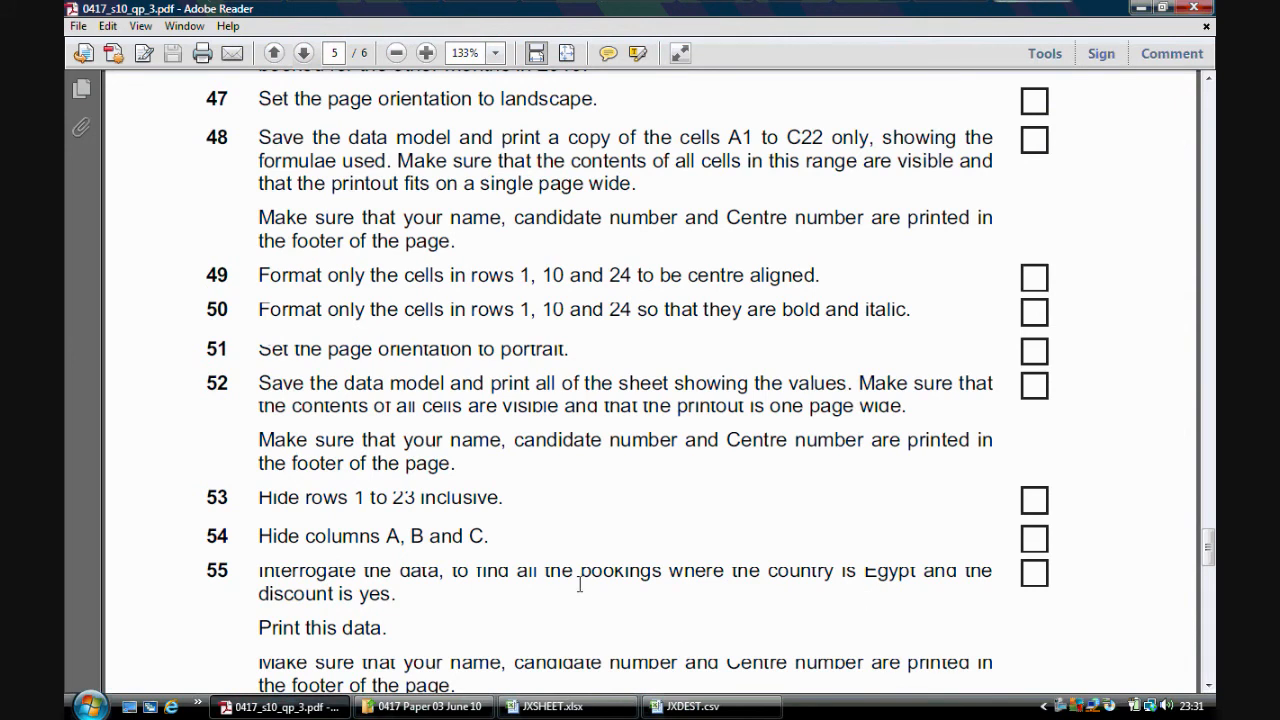
{"action": "left_click", "coordinate": [550, 707]}
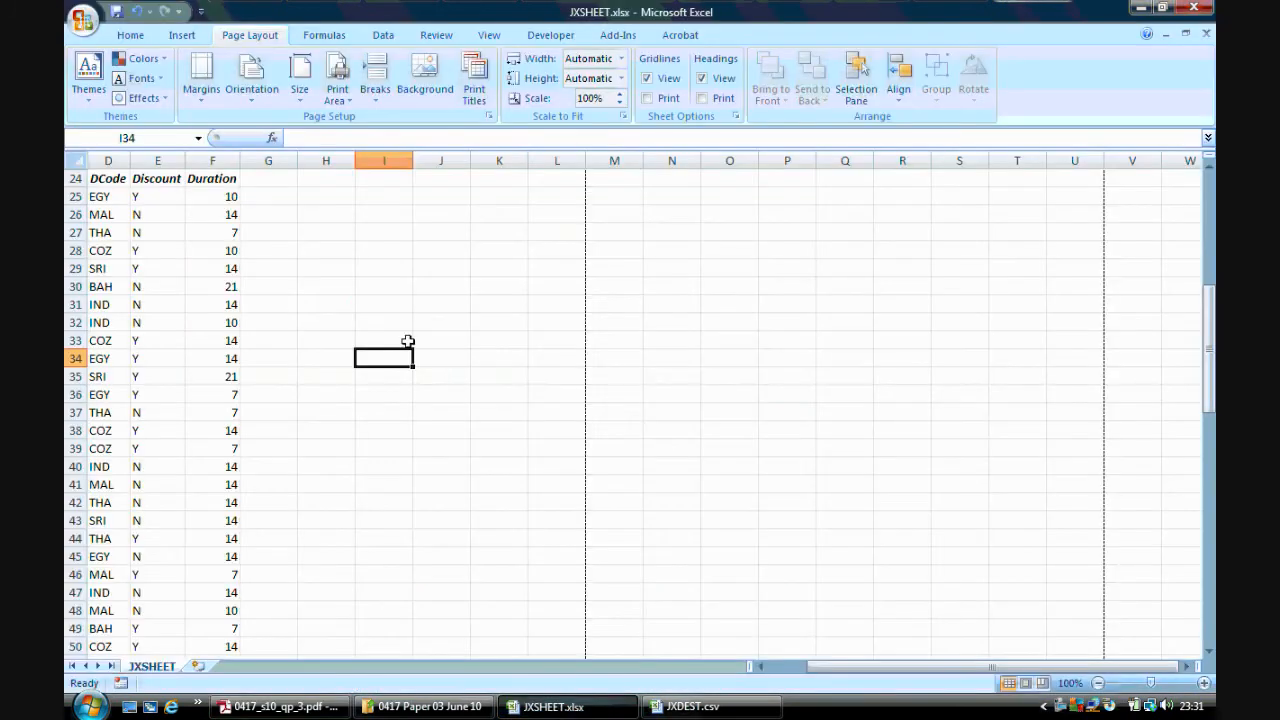
{"action": "left_click", "coordinate": [120, 177]}
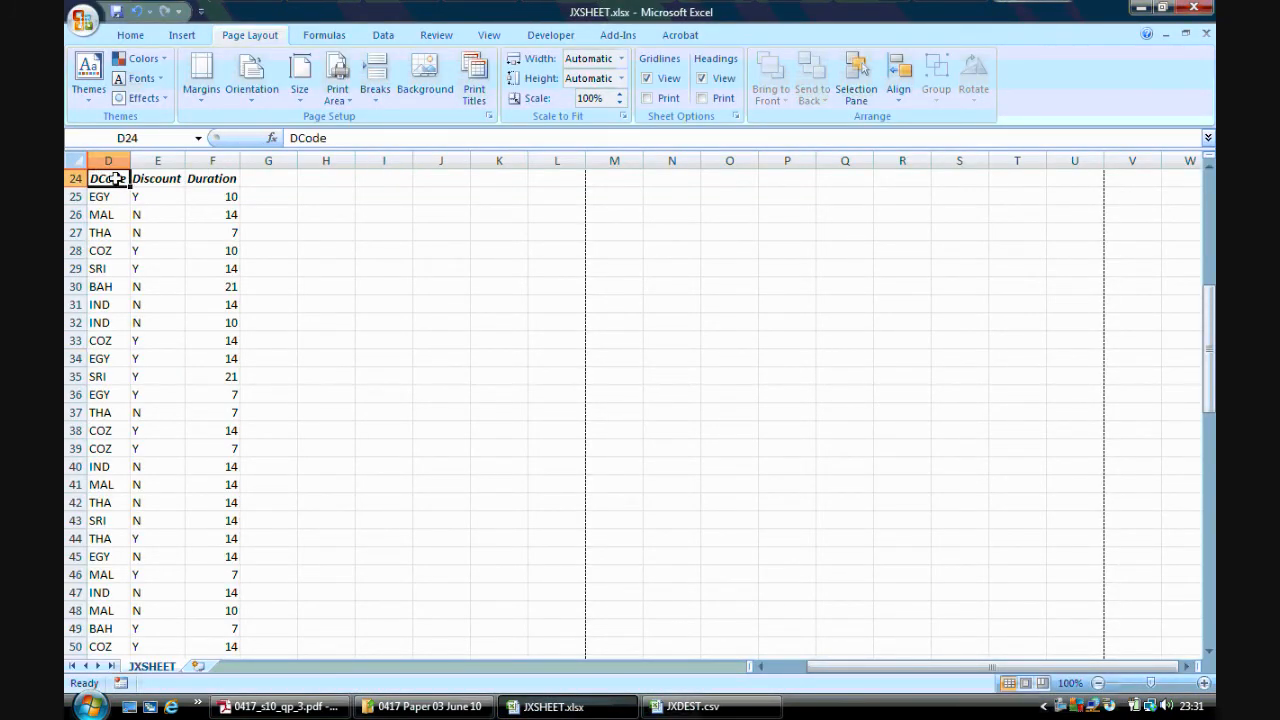
{"action": "left_click", "coordinate": [388, 36]}
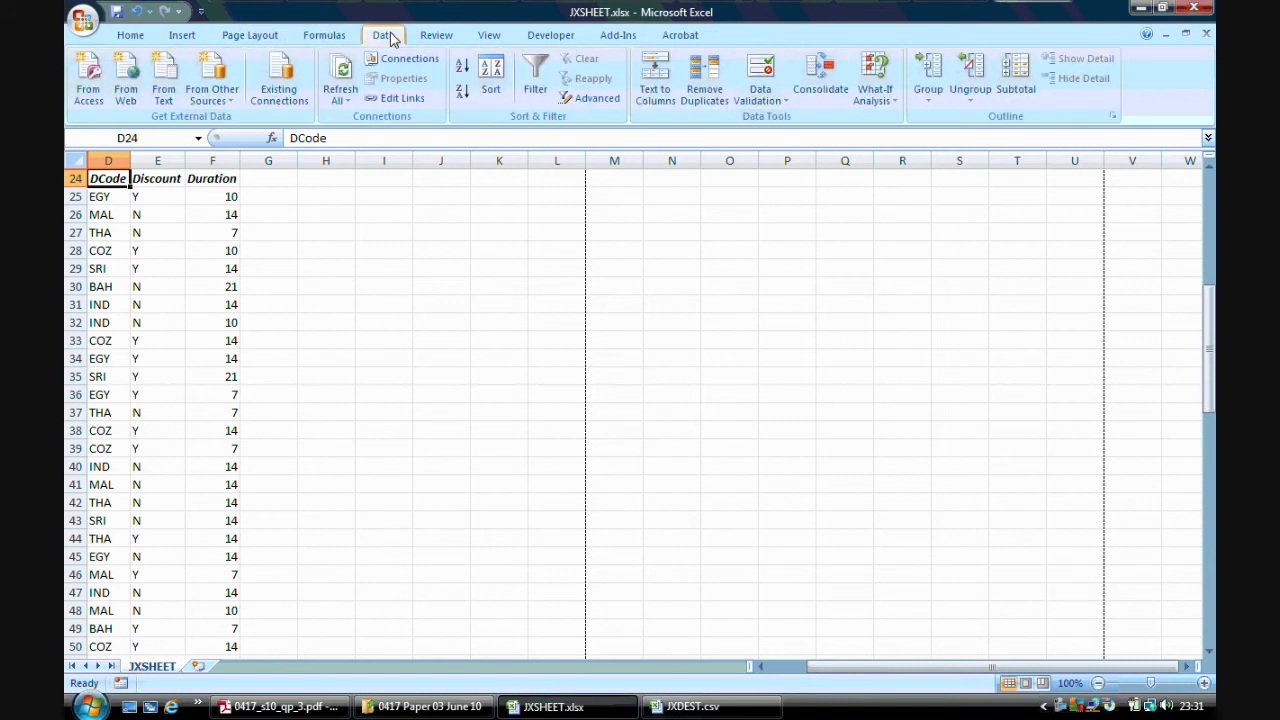
{"action": "left_click", "coordinate": [535, 78]}
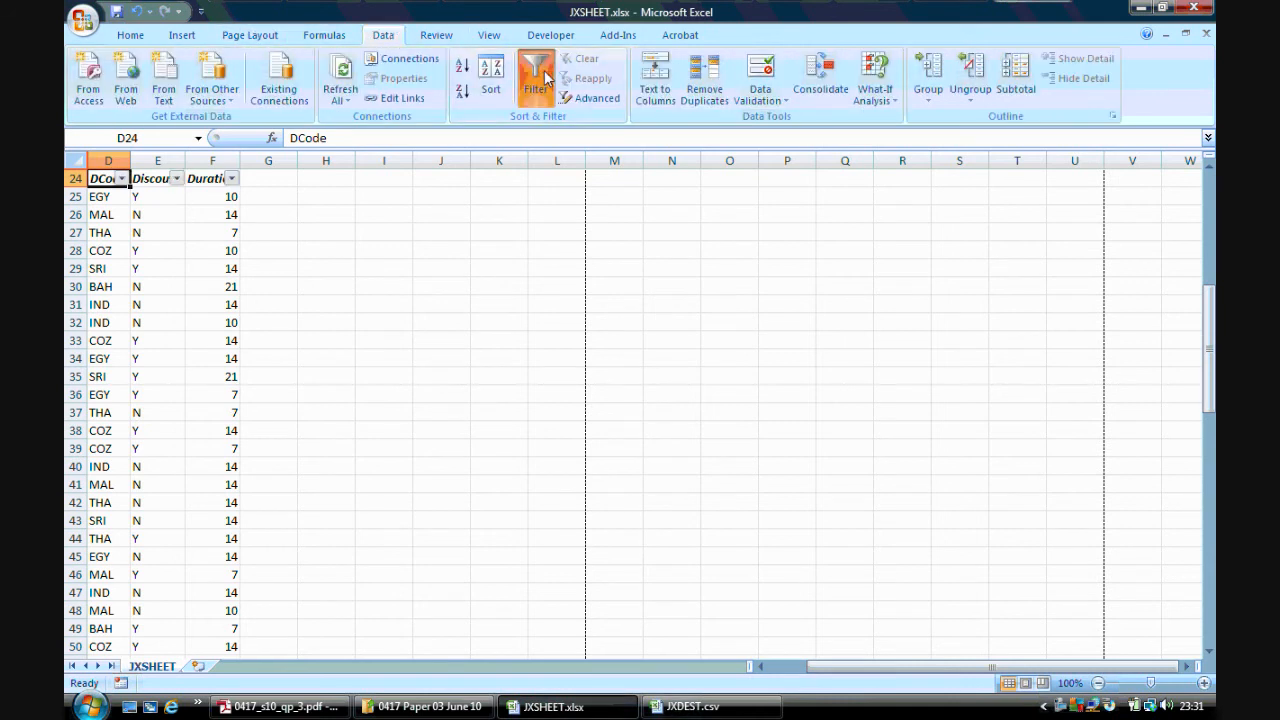
{"action": "left_click", "coordinate": [120, 179]}
{"action": "left_click", "coordinate": [192, 320]}
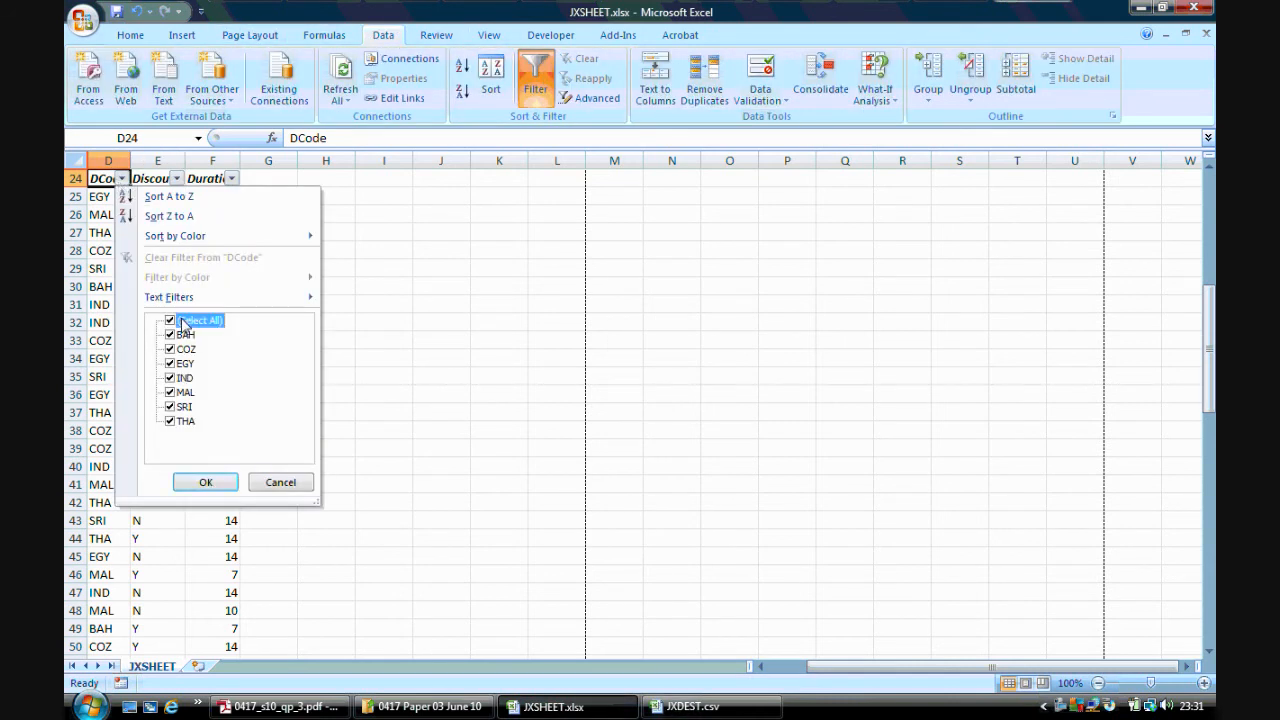
{"action": "left_click", "coordinate": [178, 364]}
{"action": "left_click", "coordinate": [207, 483]}
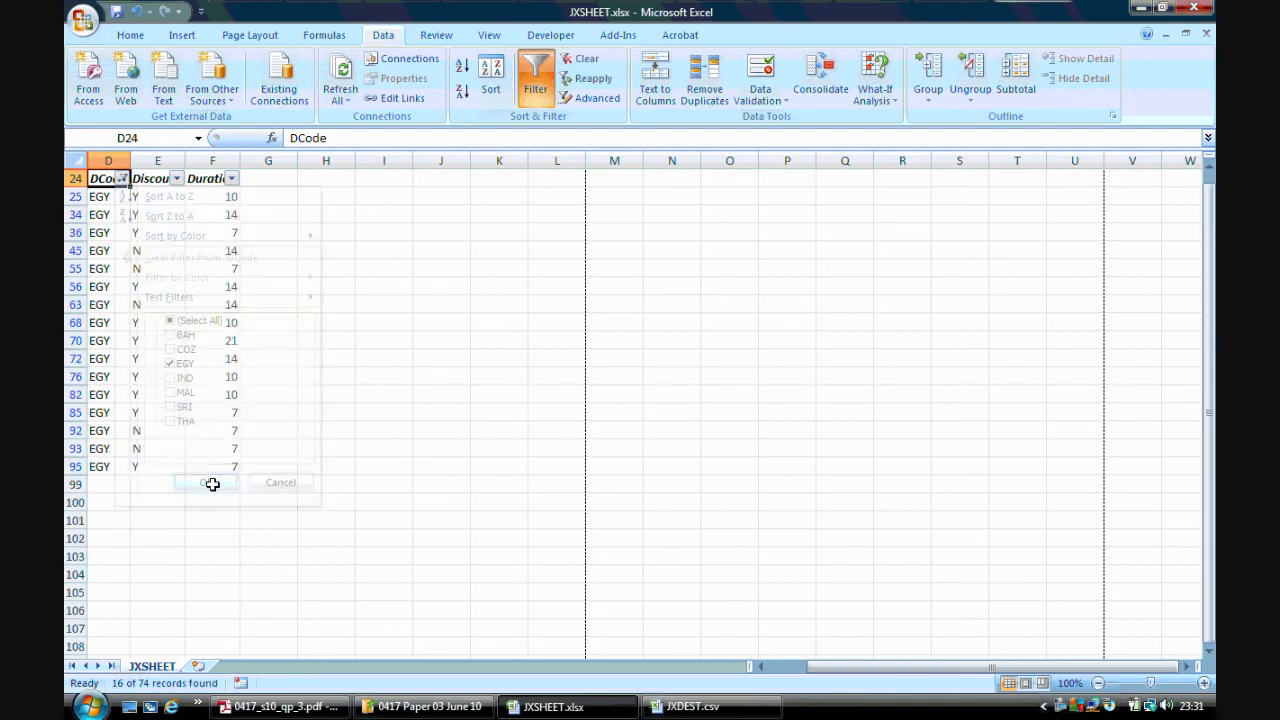
Filter the Discount column to show only Y bookings
{"action": "left_click", "coordinate": [177, 178]}
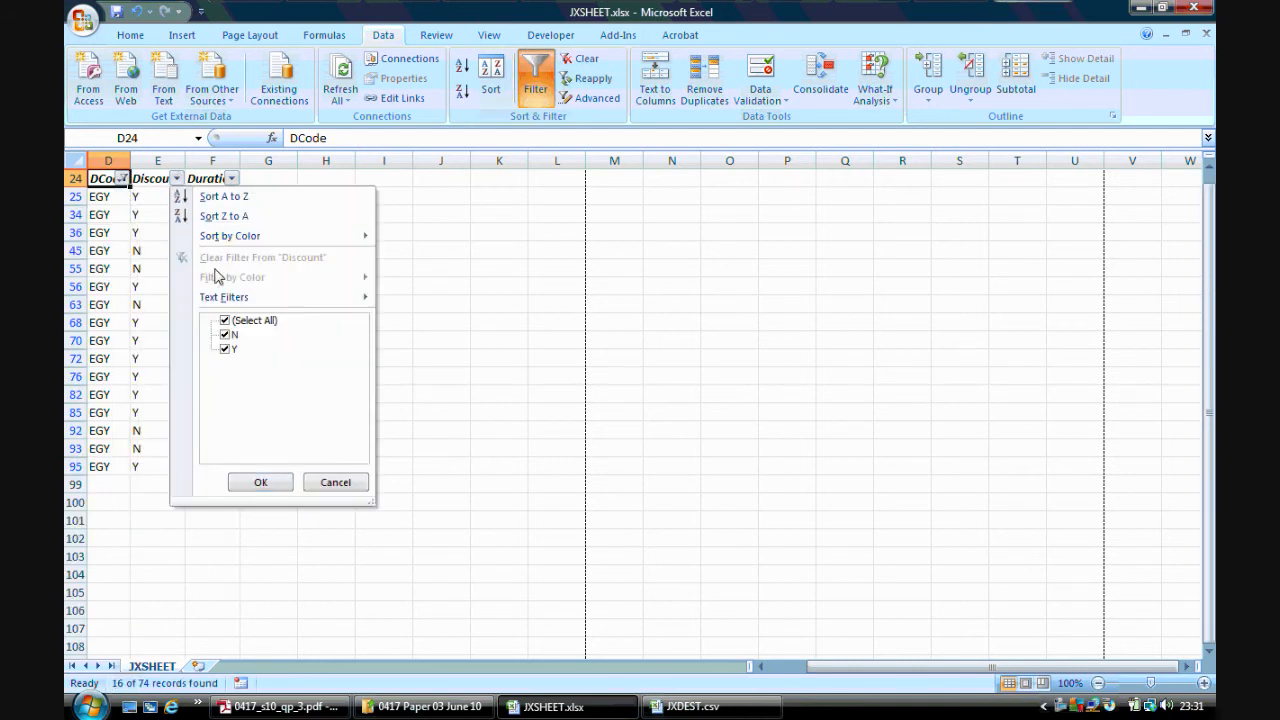
{"action": "left_click", "coordinate": [225, 321]}
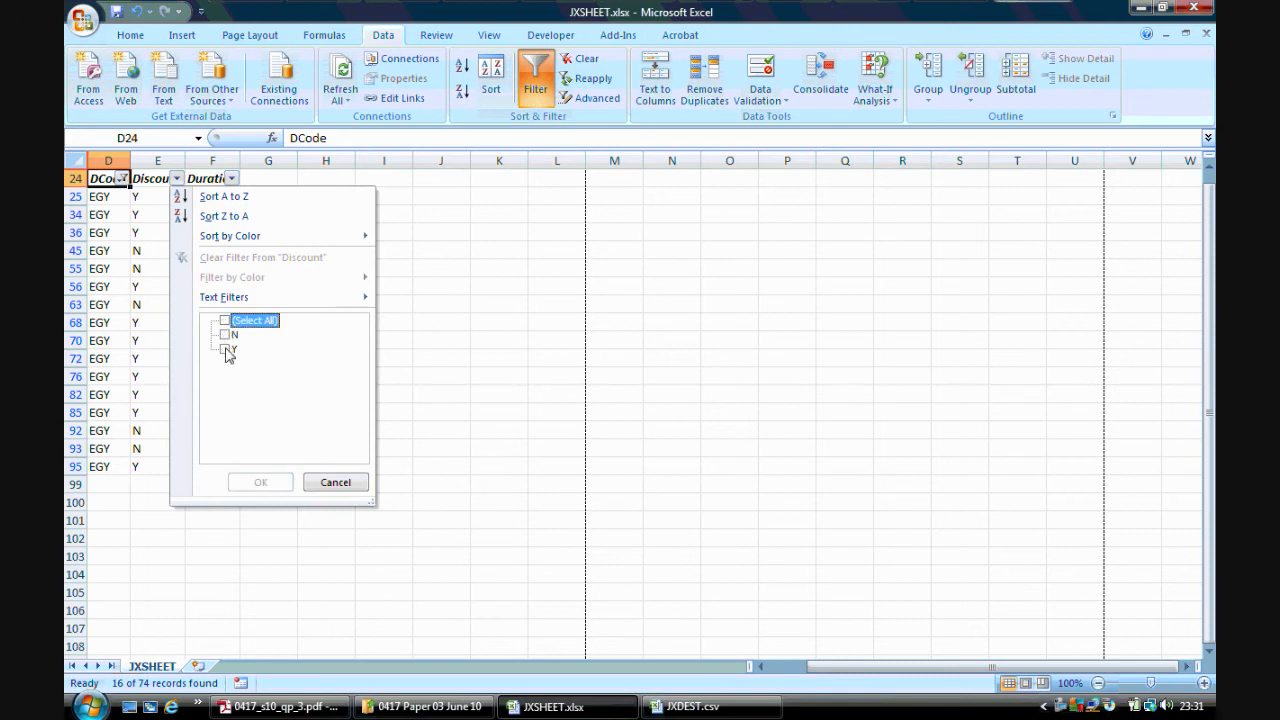
{"action": "left_click", "coordinate": [226, 349]}
{"action": "left_click", "coordinate": [259, 481]}
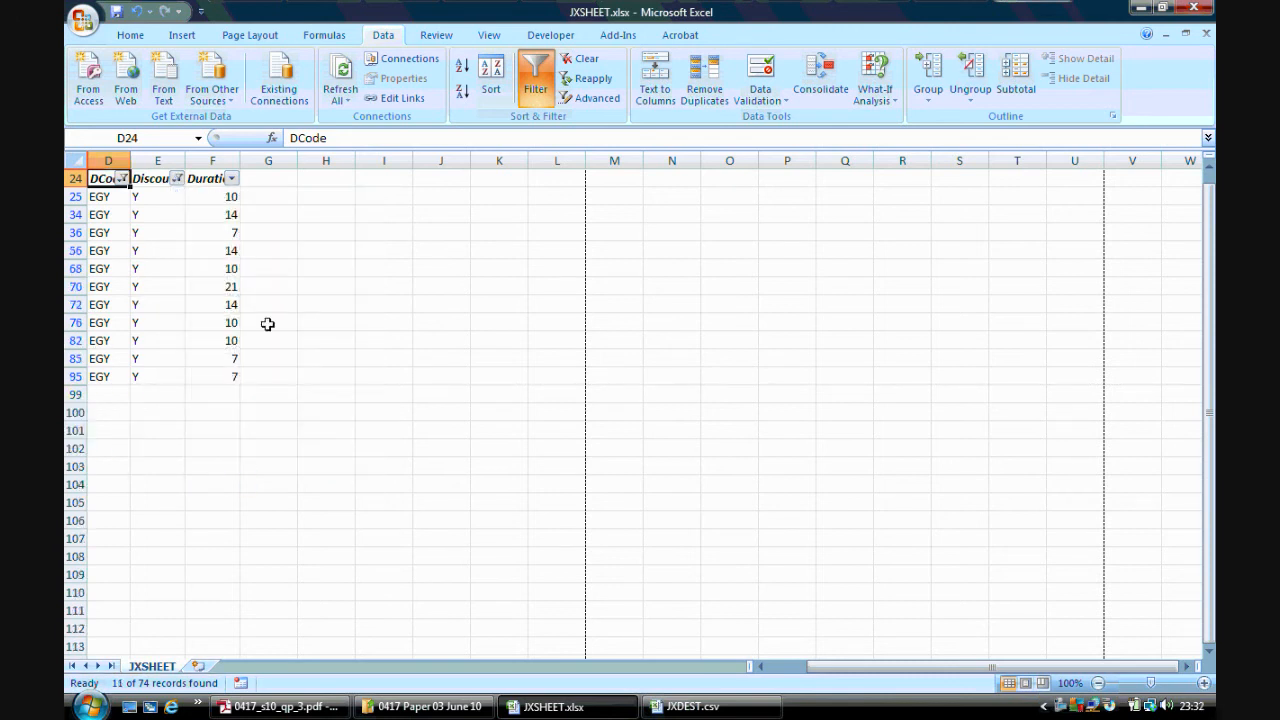
{"action": "left_click", "coordinate": [290, 706]}
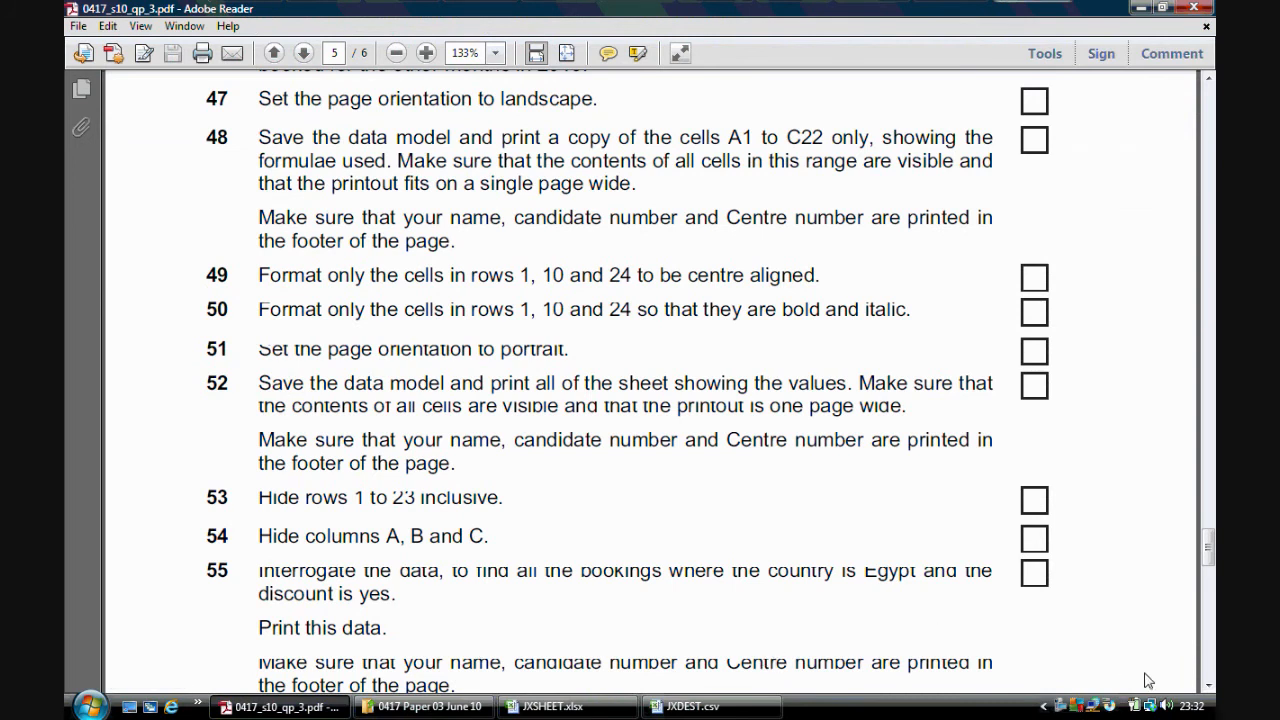
{"action": "left_click", "coordinate": [1208, 687]}
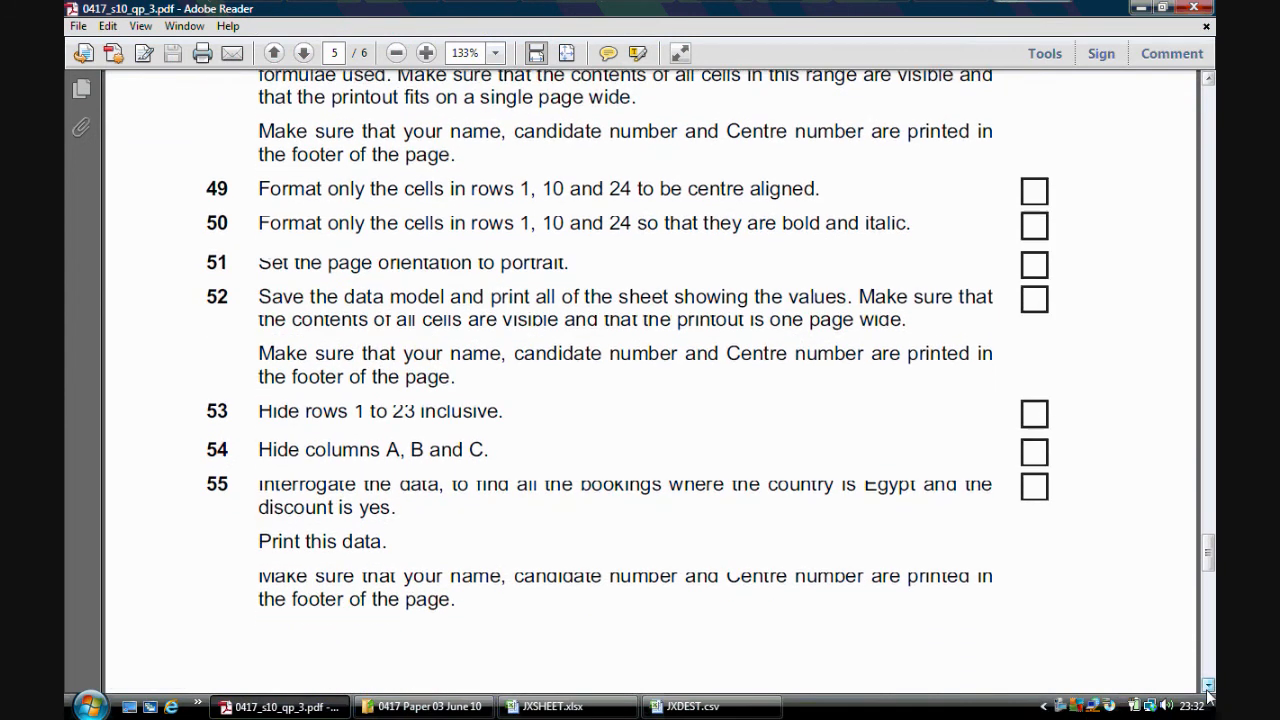
Open a print preview of the filtered Egypt bookings with discount and close it
{"action": "scroll", "coordinate": [838, 534], "scroll_direction": "down", "scroll_amount": 5}
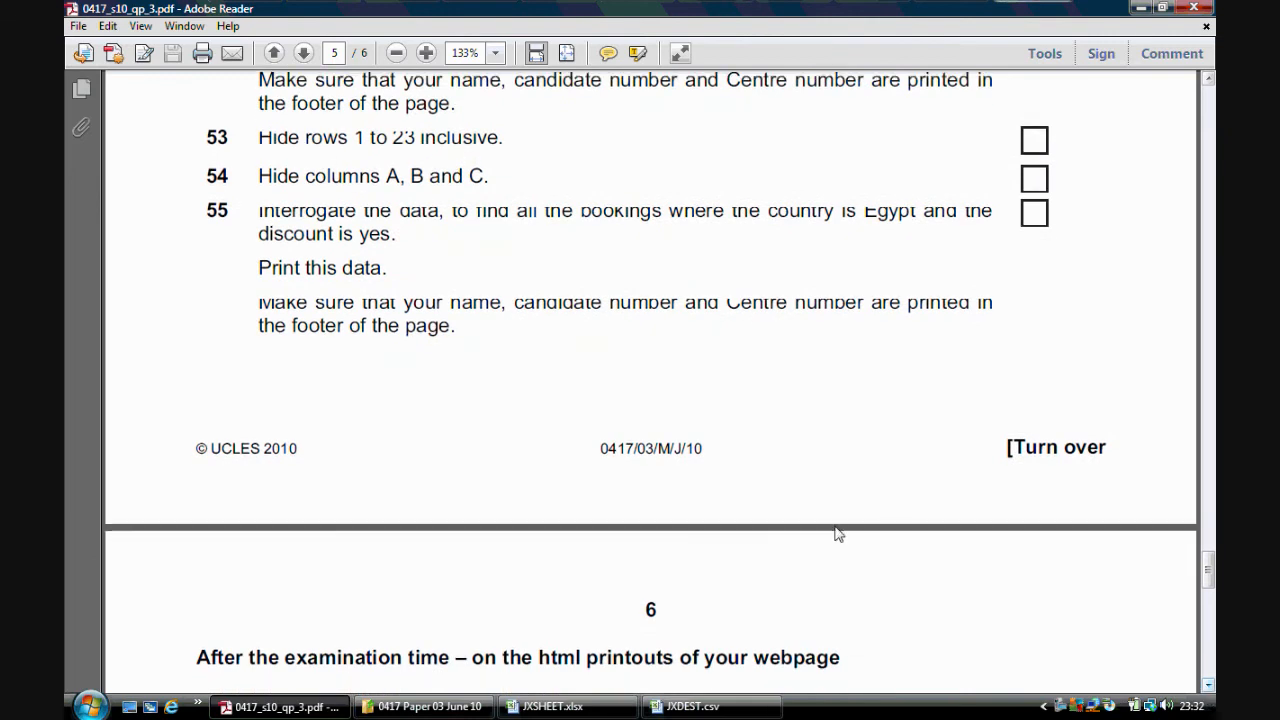
{"action": "left_click", "coordinate": [552, 706]}
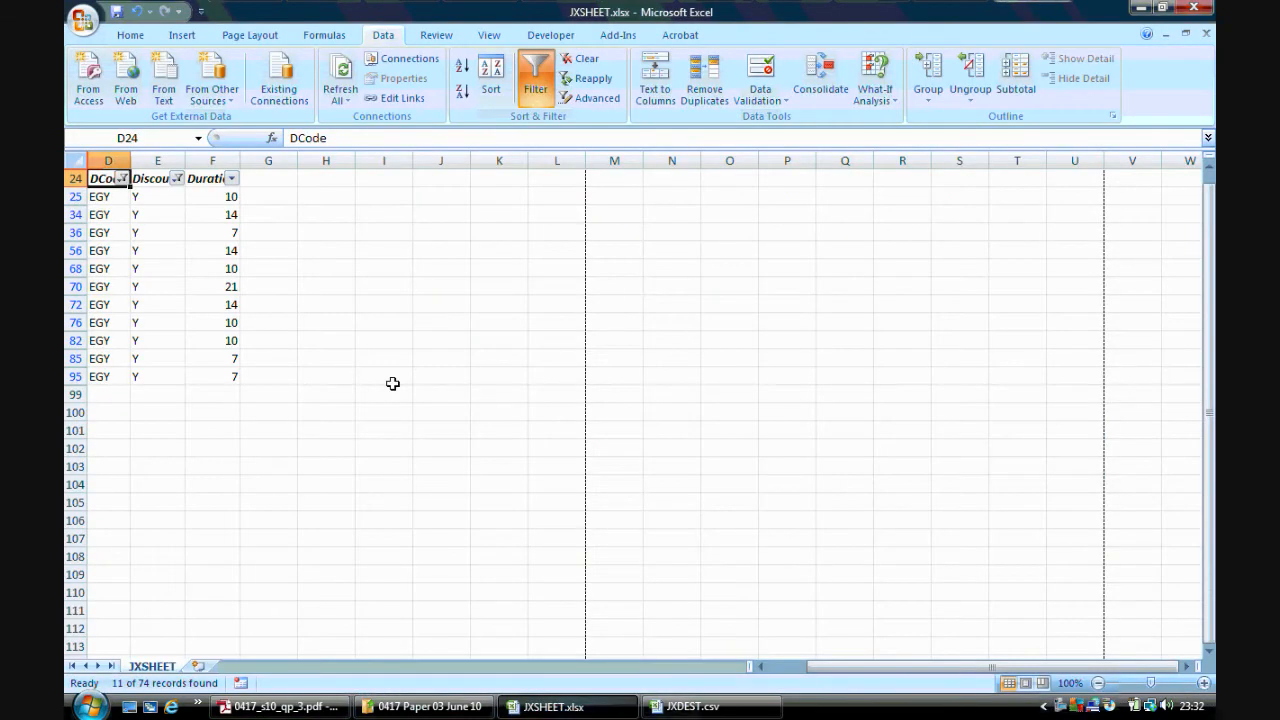
{"action": "left_click", "coordinate": [83, 19]}
{"action": "mouse_move", "coordinate": [123, 224]}
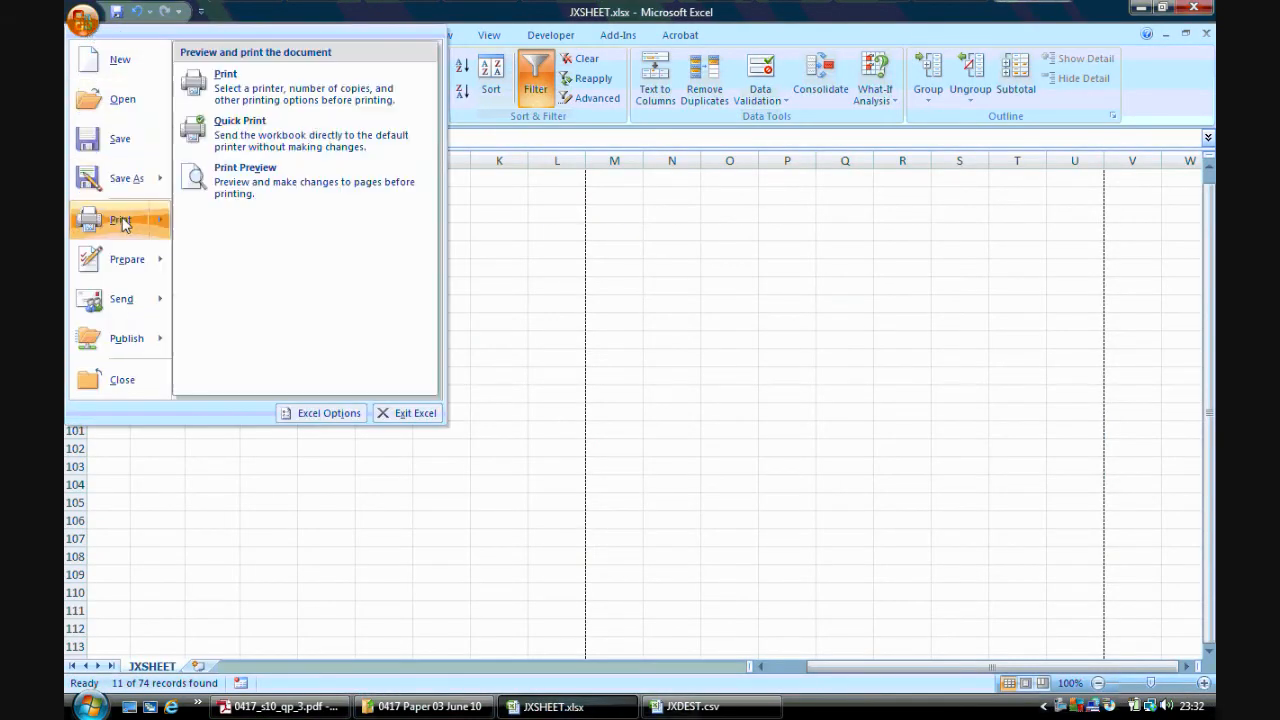
{"action": "left_click", "coordinate": [225, 80]}
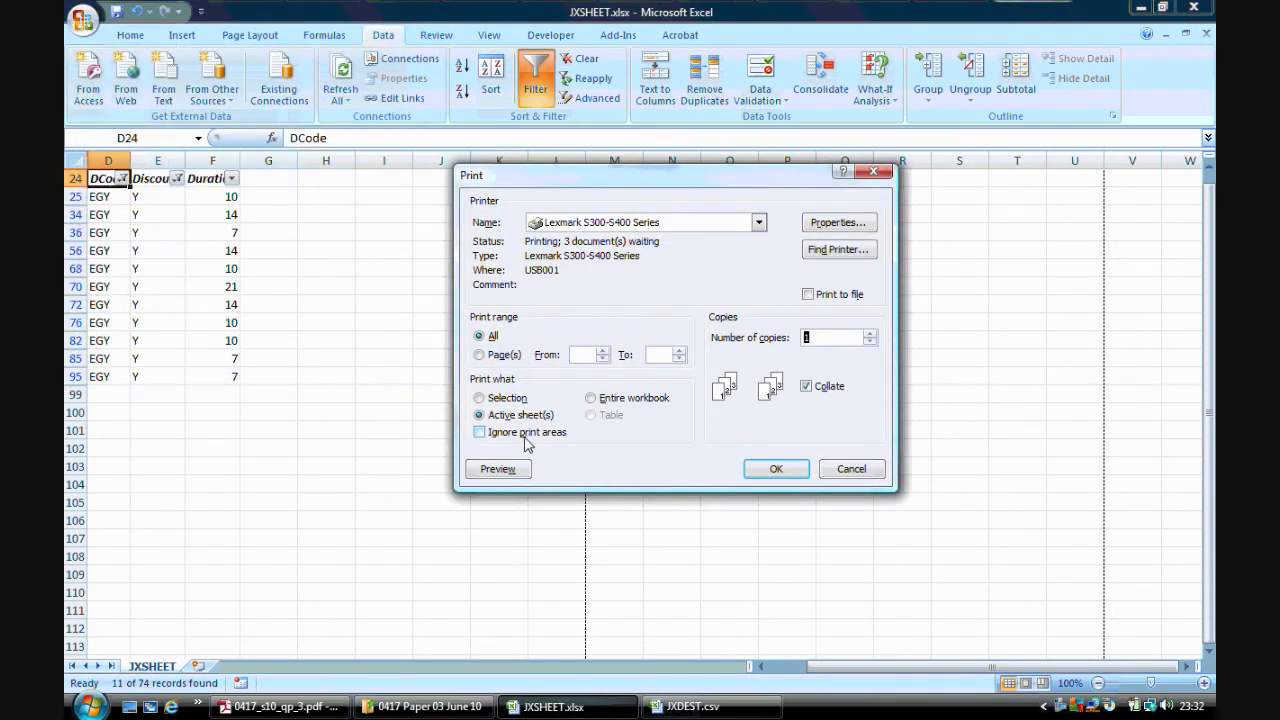
{"action": "left_click", "coordinate": [497, 469]}
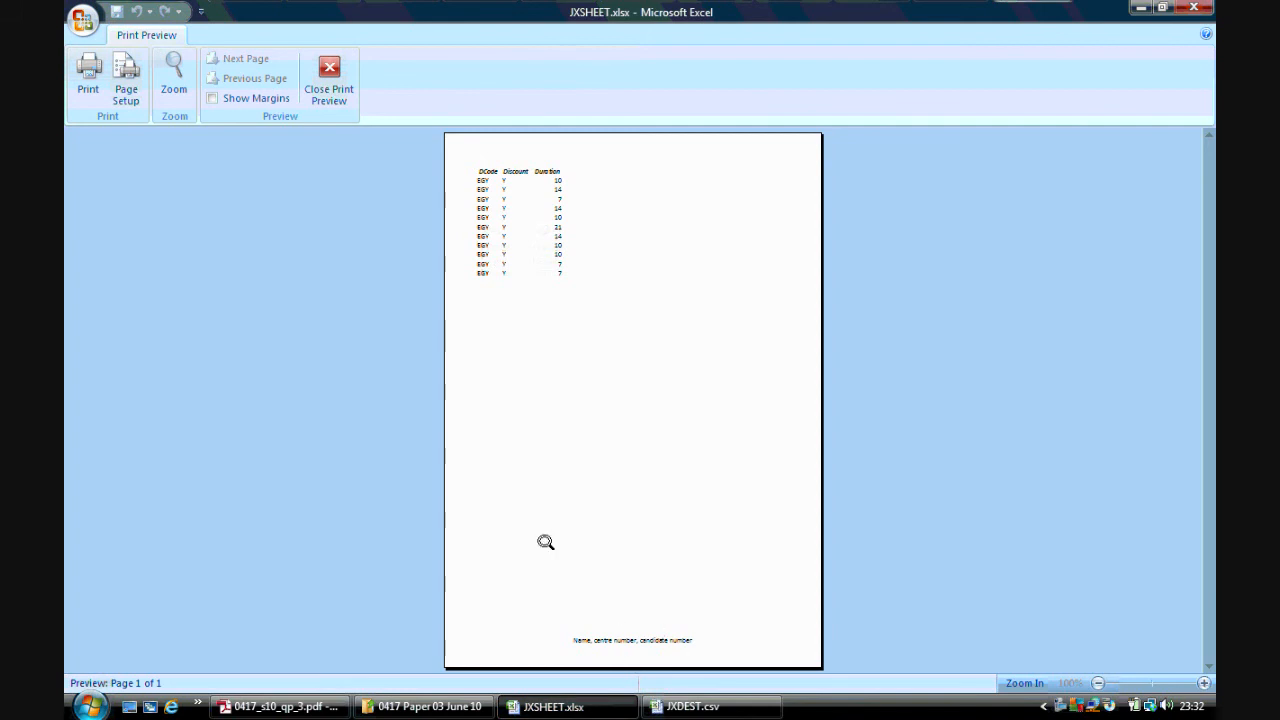
{"action": "left_click", "coordinate": [330, 72]}
{"action": "left_click", "coordinate": [348, 372]}
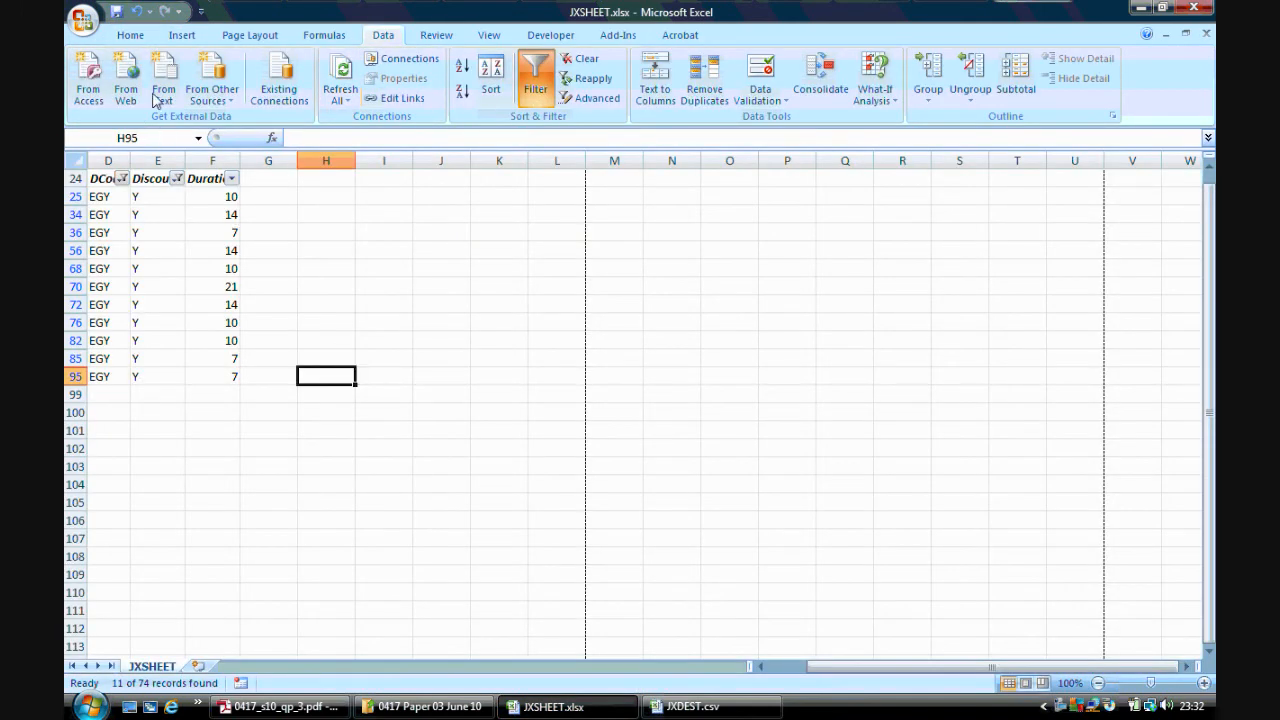
Reread the data interrogation task in the question paper
{"action": "left_click", "coordinate": [290, 706]}
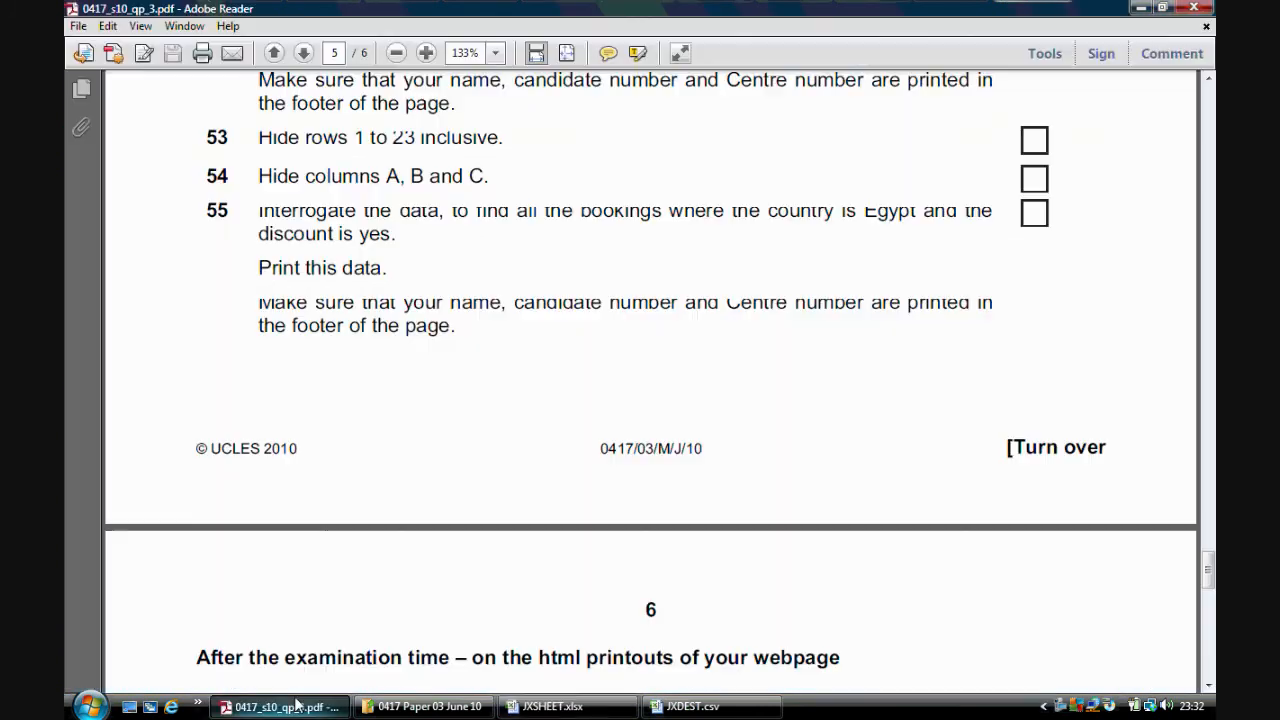
{"action": "left_click_drag", "start_coordinate": [1208, 572], "coordinate": [1209, 566]}
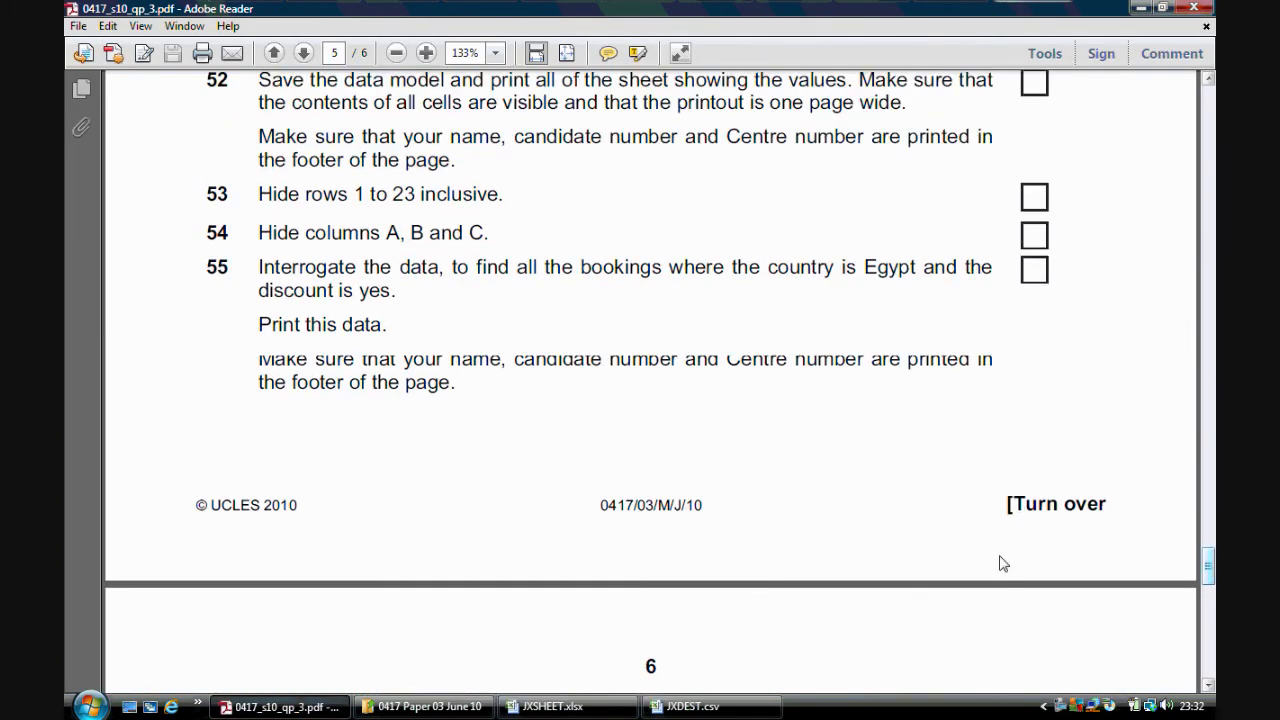
{"action": "left_click", "coordinate": [630, 707]}
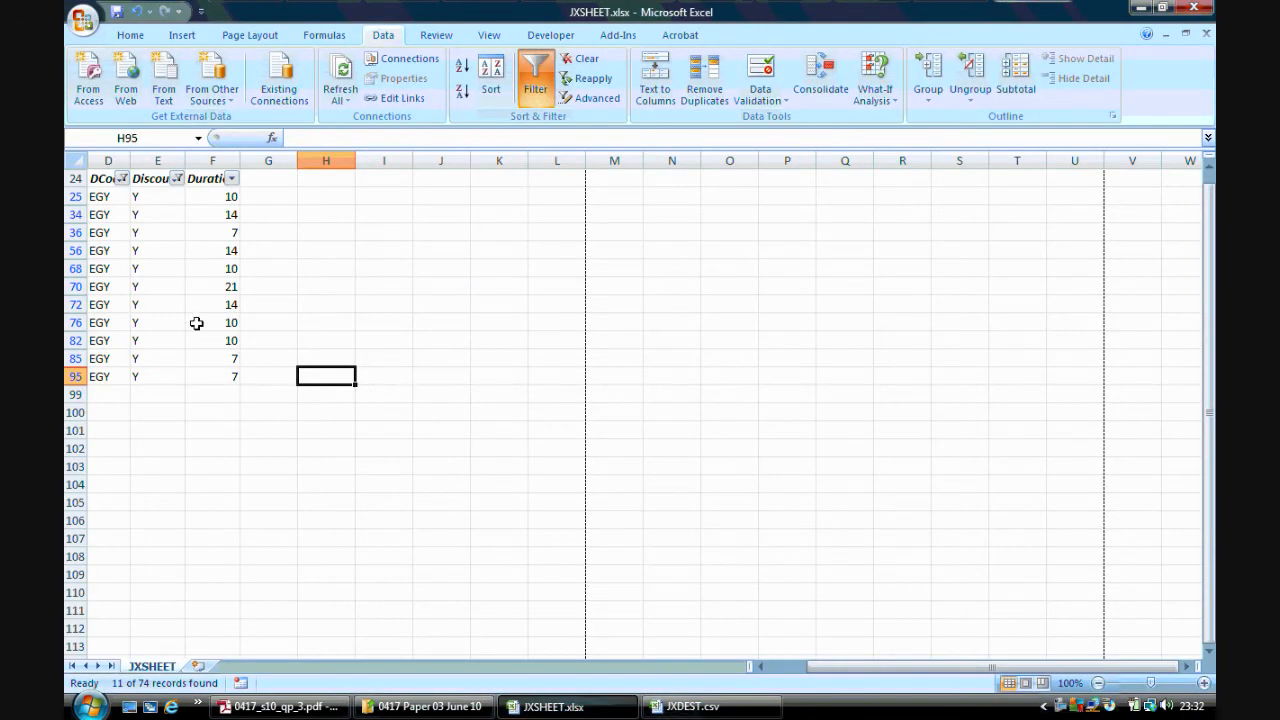
Unhide columns A to C, then undo the unhiding
{"action": "right_click", "coordinate": [88, 160]}
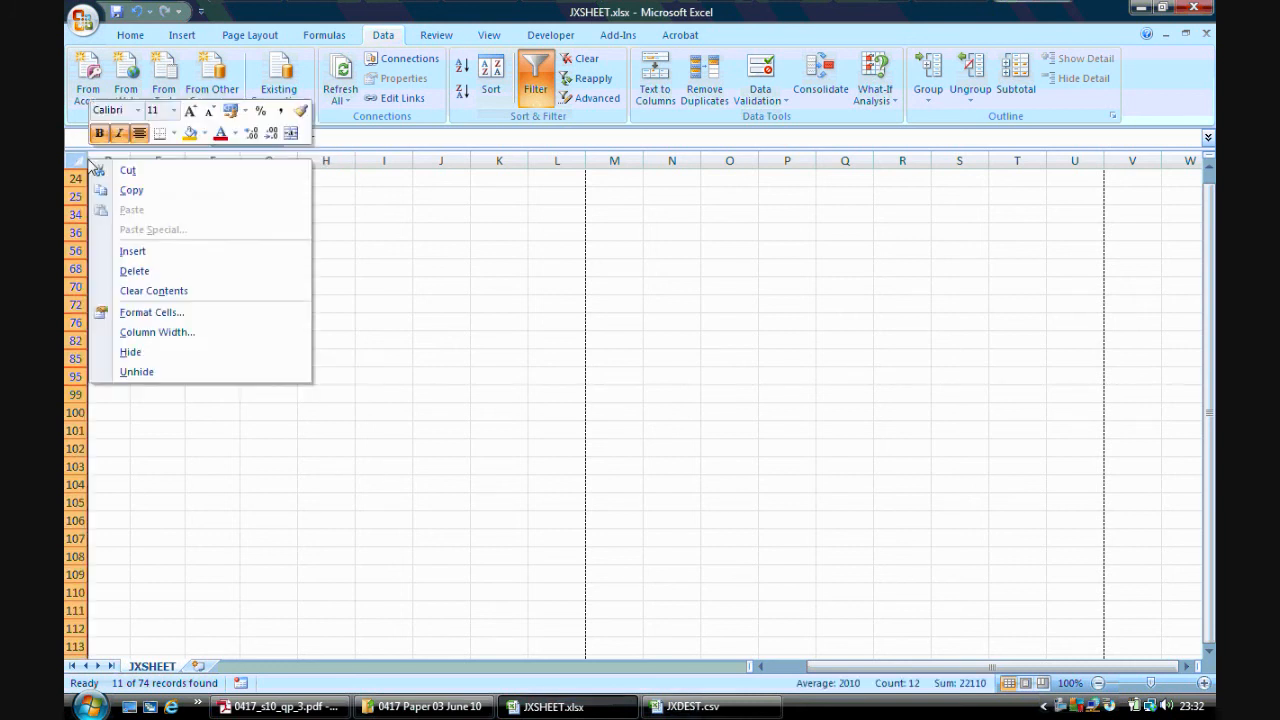
{"action": "left_click", "coordinate": [155, 369]}
{"action": "left_click", "coordinate": [214, 352]}
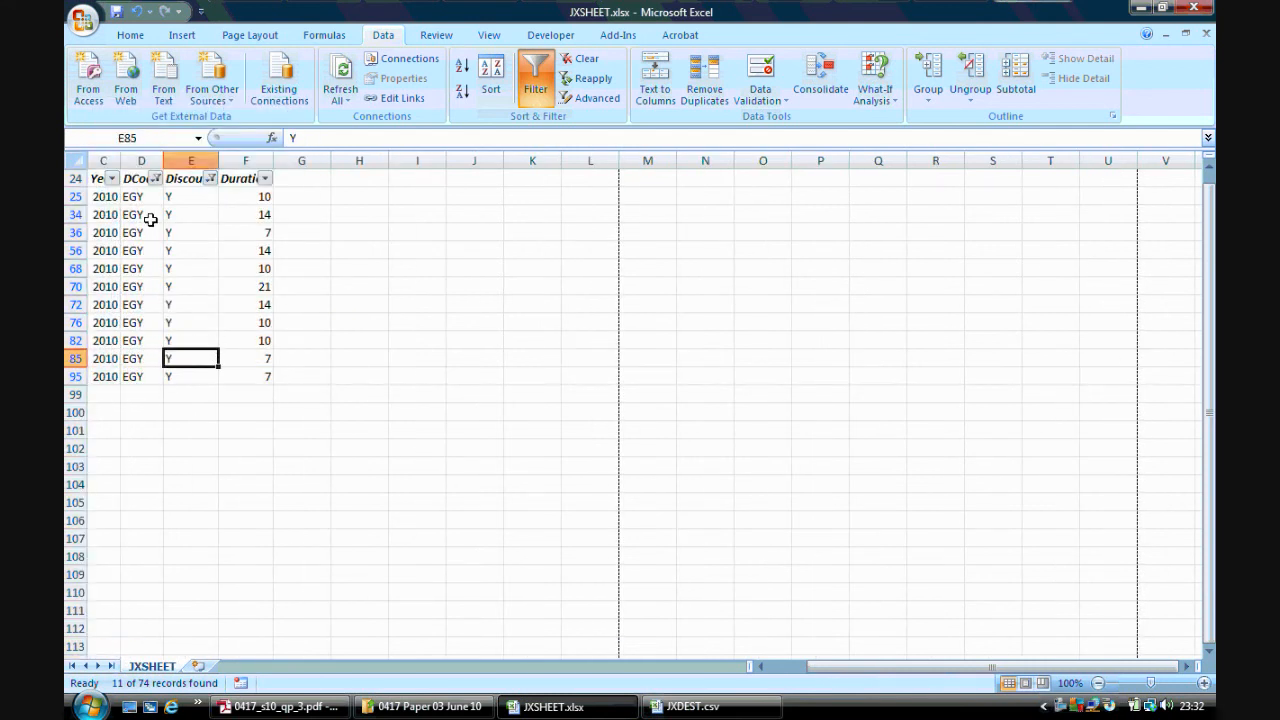
{"action": "right_click", "coordinate": [88, 160]}
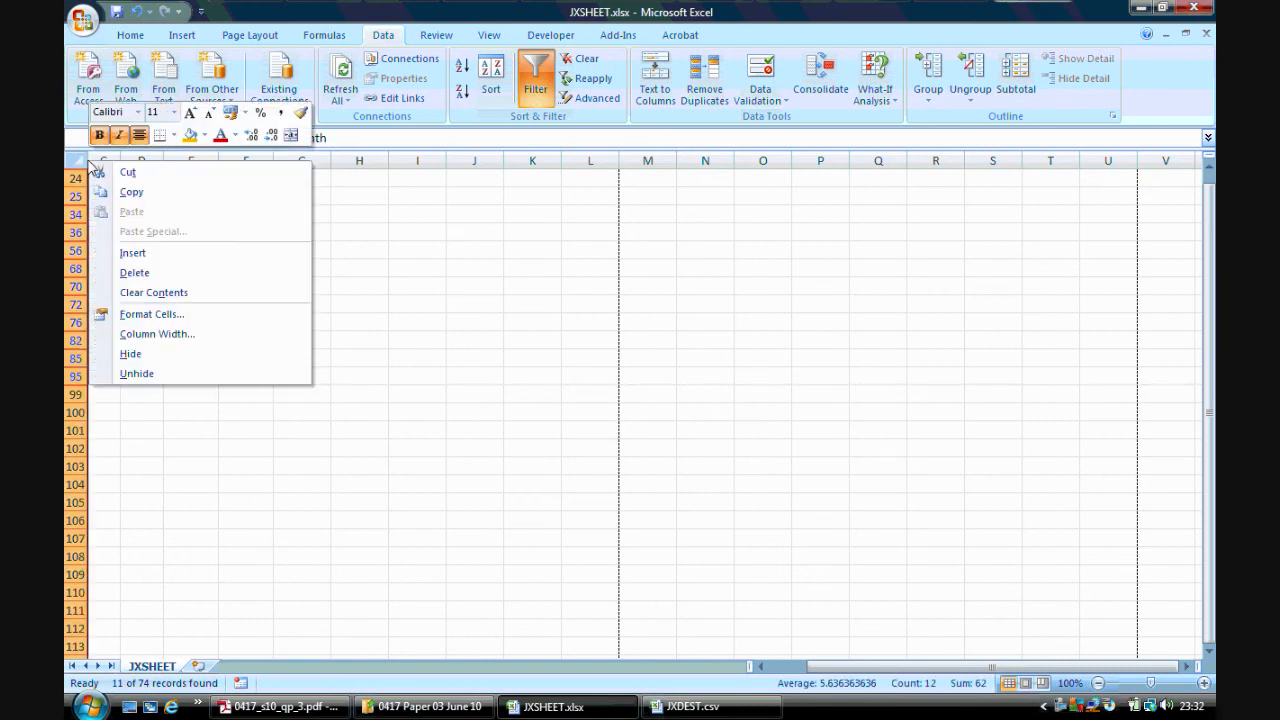
{"action": "left_click", "coordinate": [157, 372]}
{"action": "left_click", "coordinate": [228, 396]}
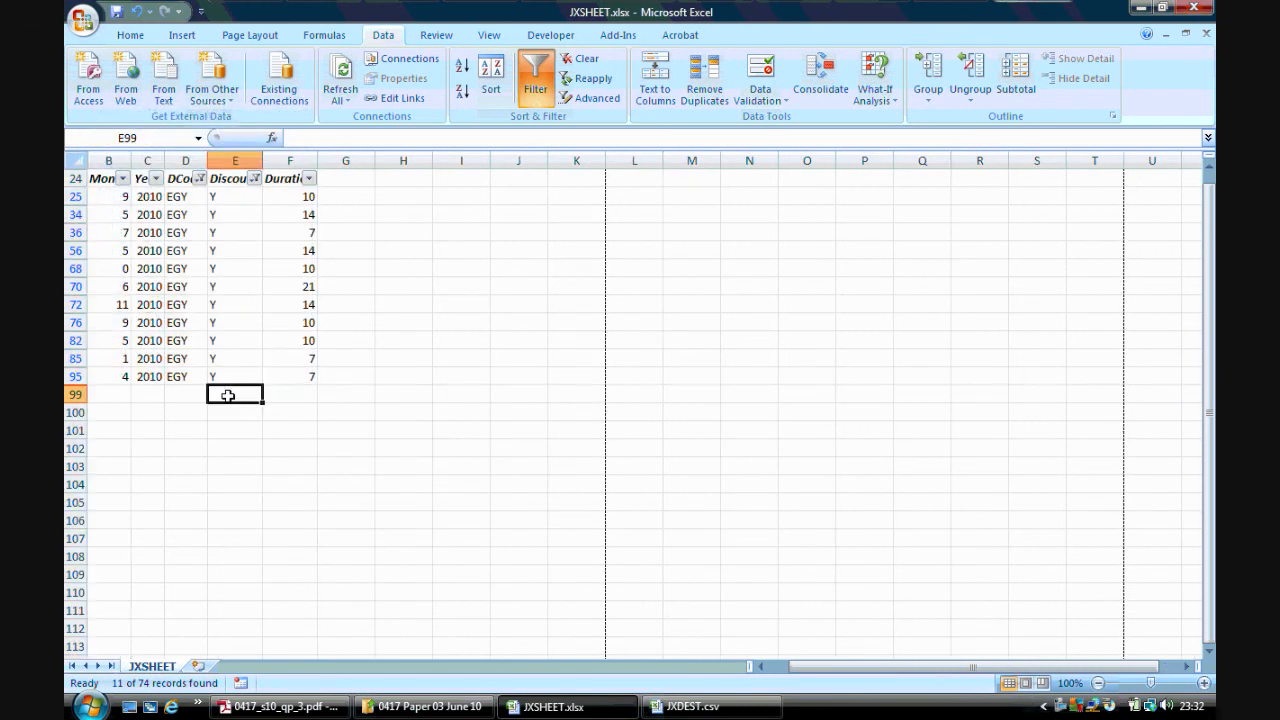
{"action": "left_click", "coordinate": [78, 160]}
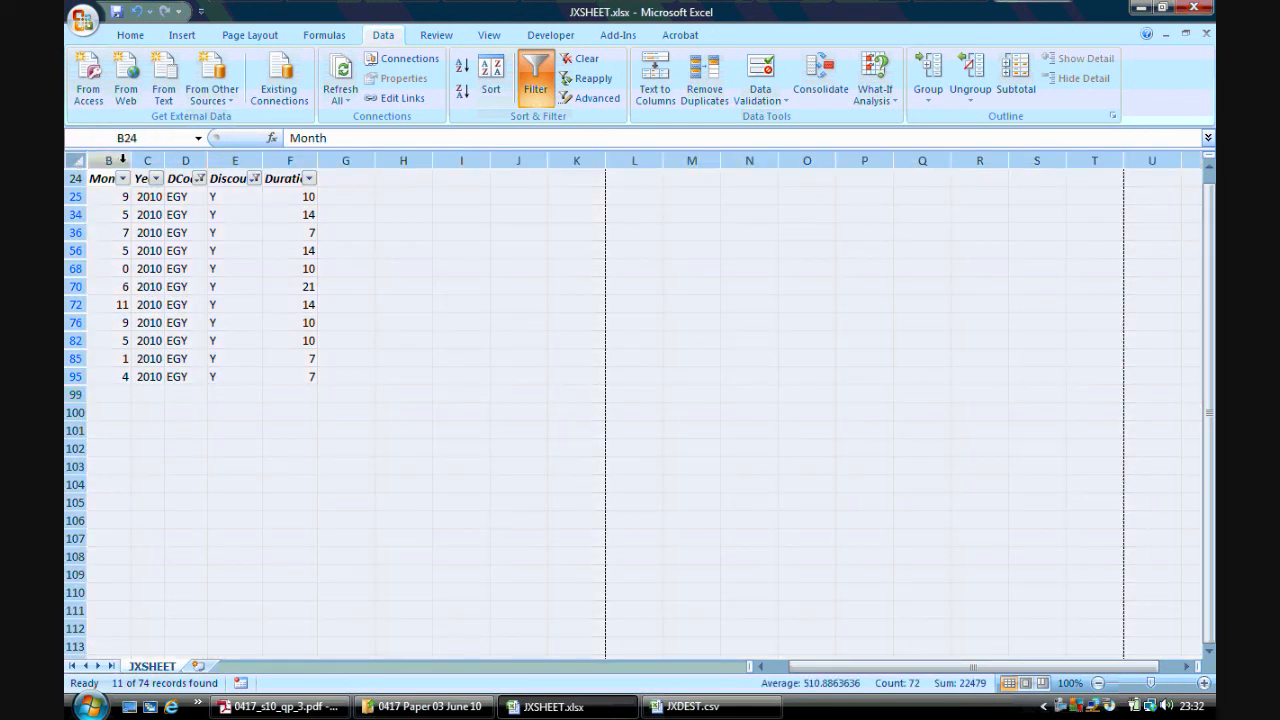
{"action": "left_click", "coordinate": [137, 13]}
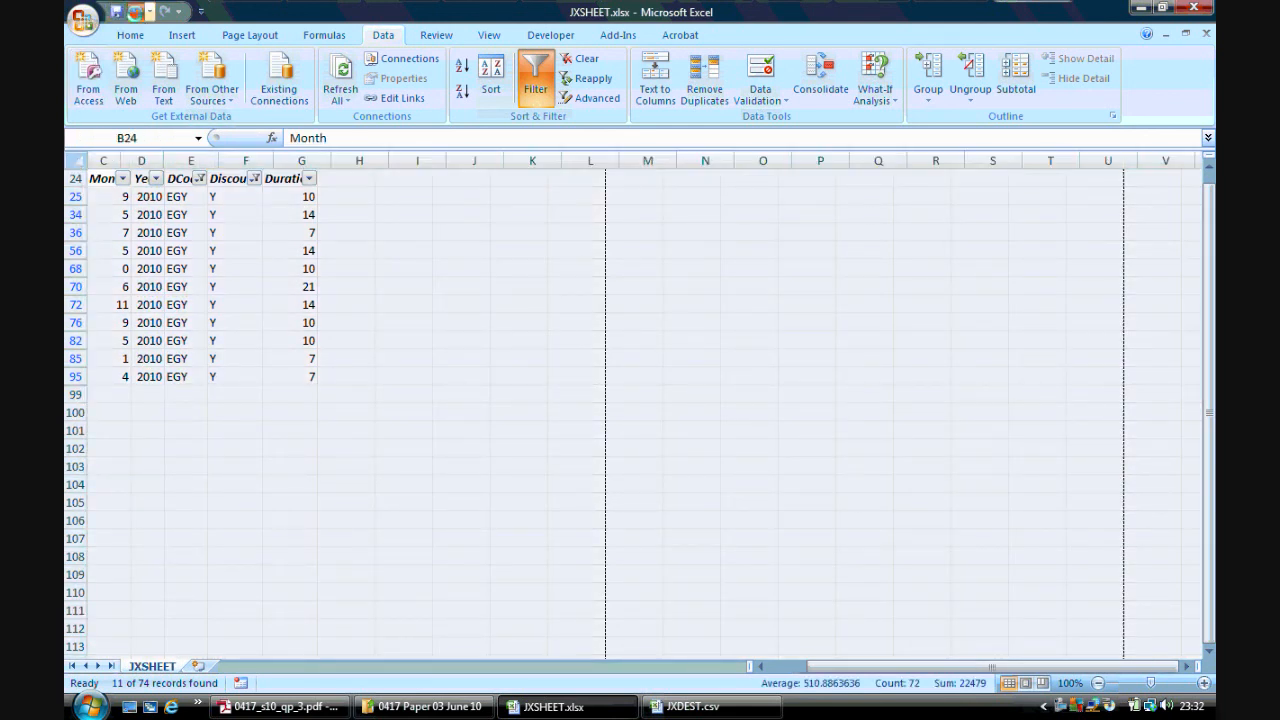
{"action": "left_click", "coordinate": [137, 13]}
{"action": "left_click", "coordinate": [79, 160]}
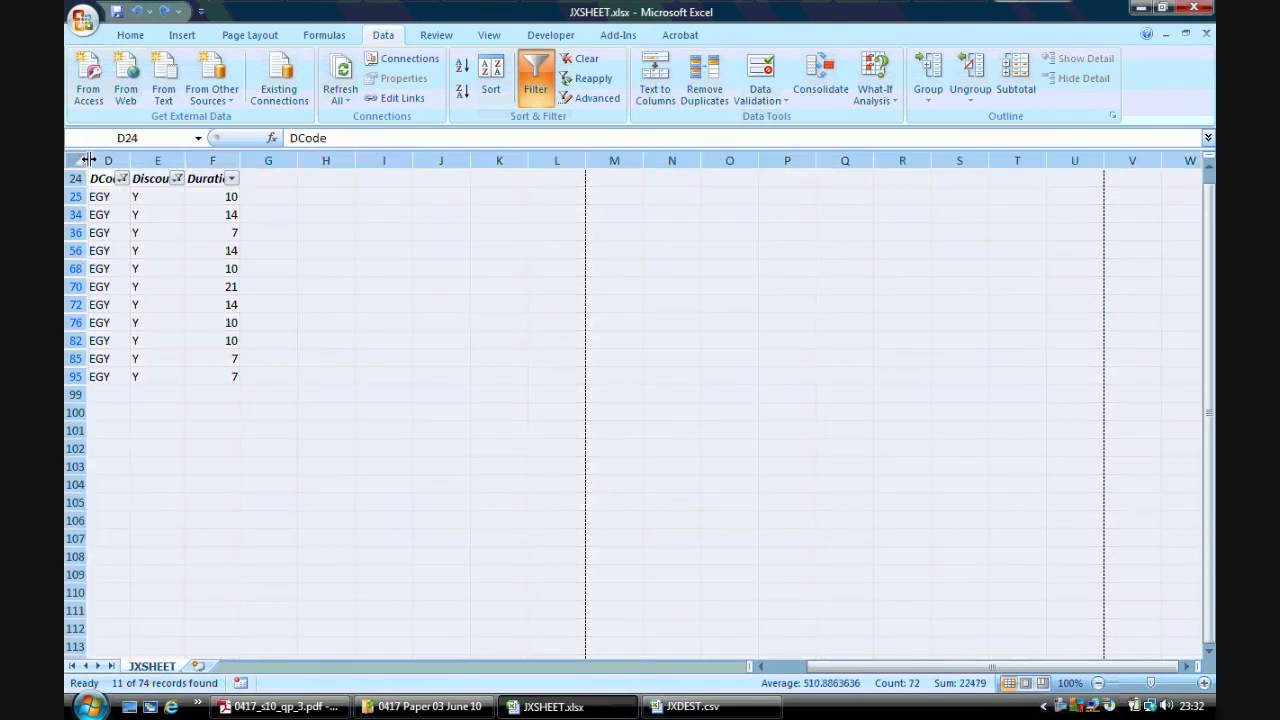
Unhide the hidden columns and turn off filtering on the bookings table
{"action": "right_click", "coordinate": [88, 160]}
{"action": "left_click", "coordinate": [171, 367]}
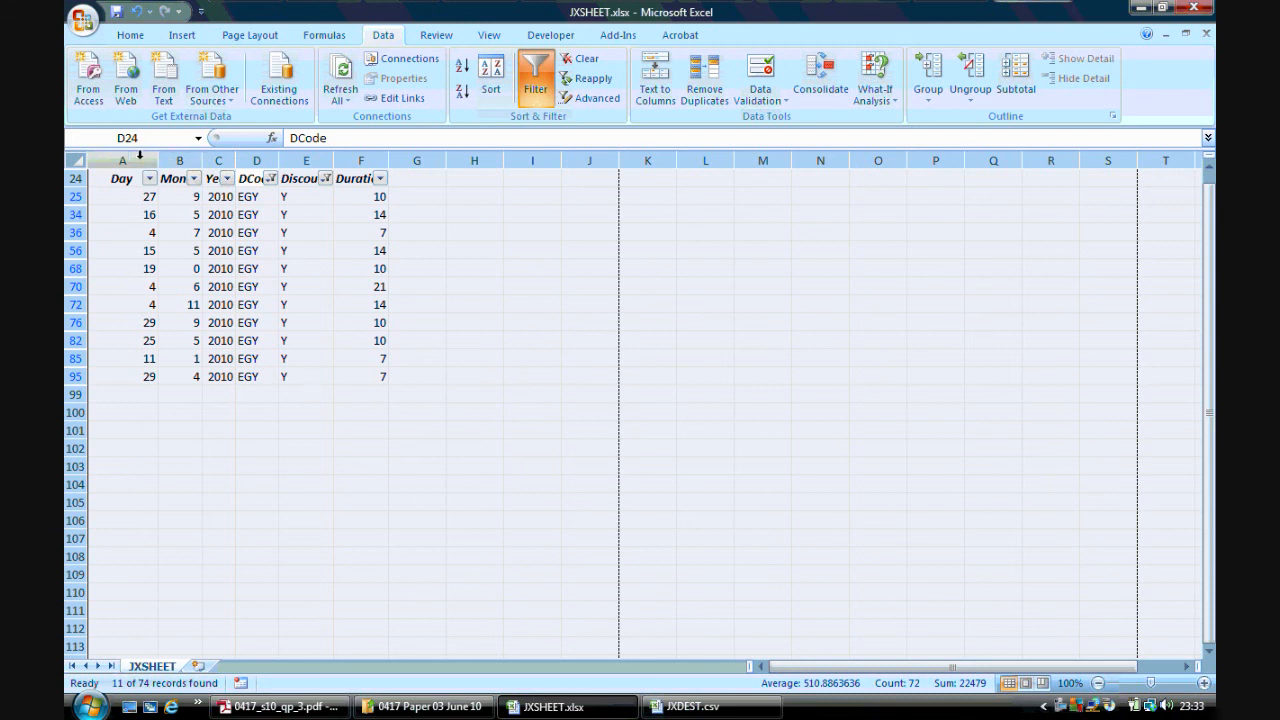
{"action": "left_click", "coordinate": [116, 236]}
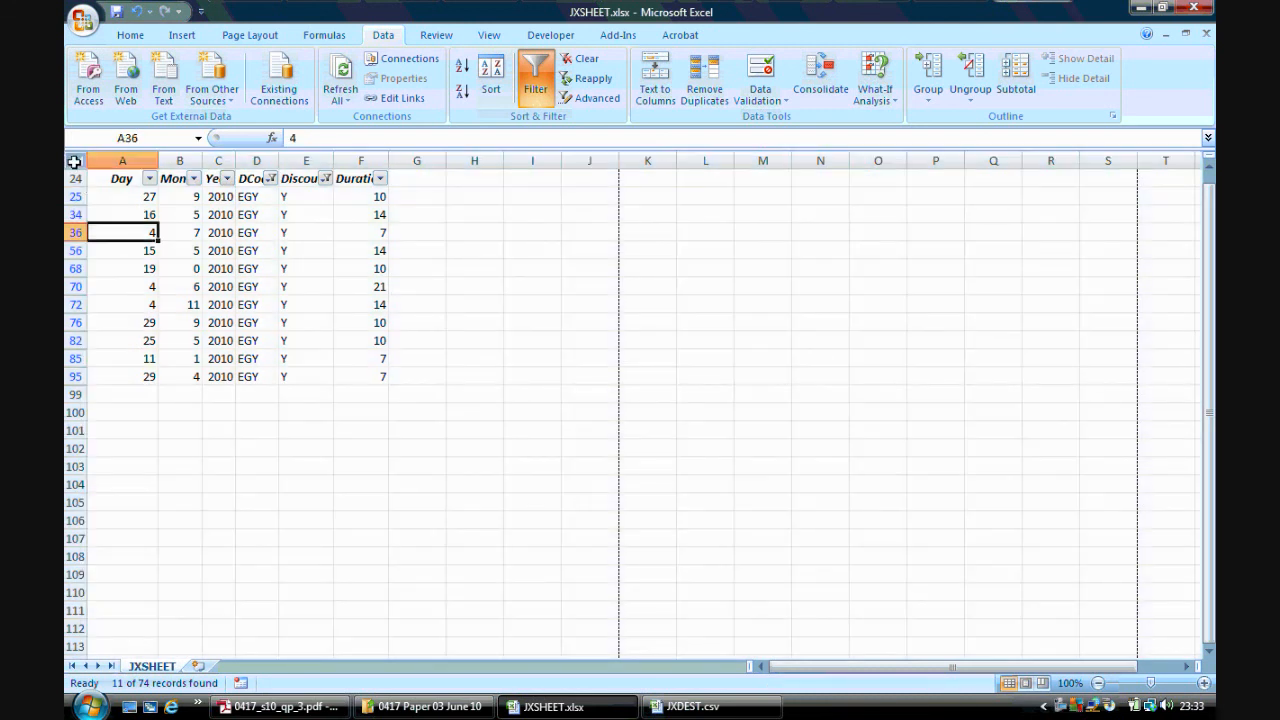
{"action": "left_click", "coordinate": [74, 161]}
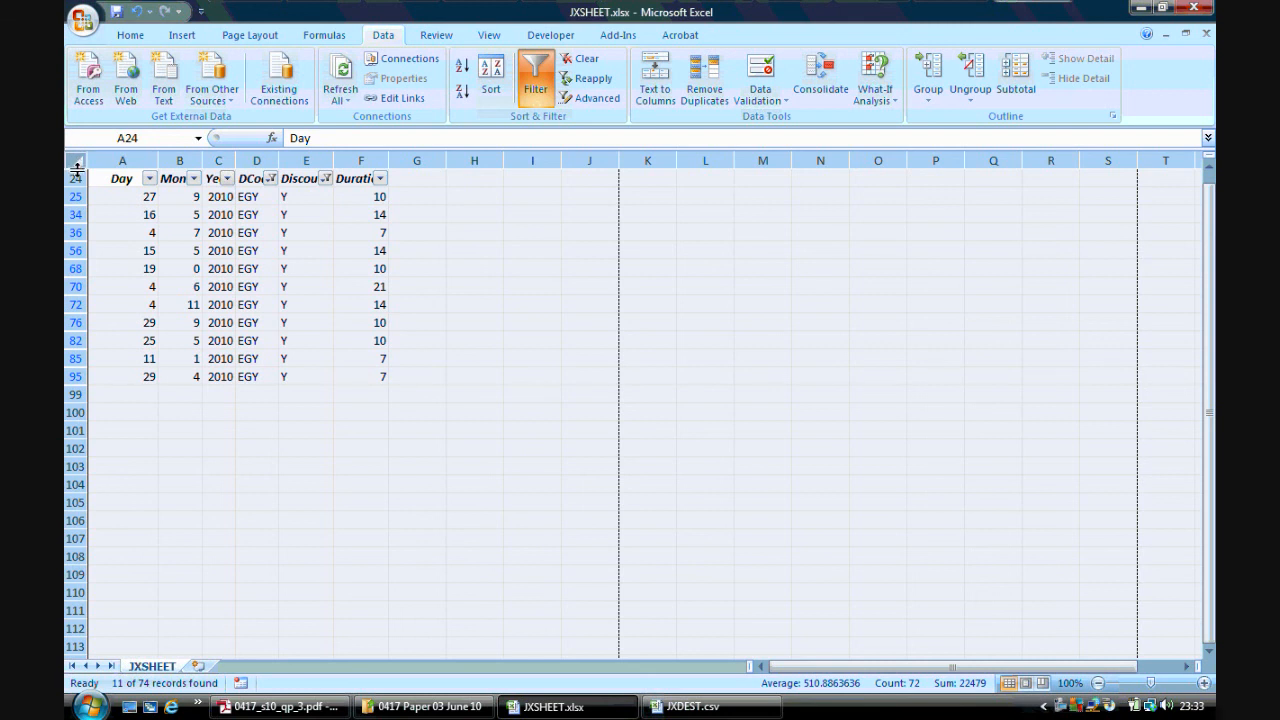
{"action": "right_click", "coordinate": [77, 170]}
{"action": "left_click", "coordinate": [164, 377]}
{"action": "left_click", "coordinate": [536, 92]}
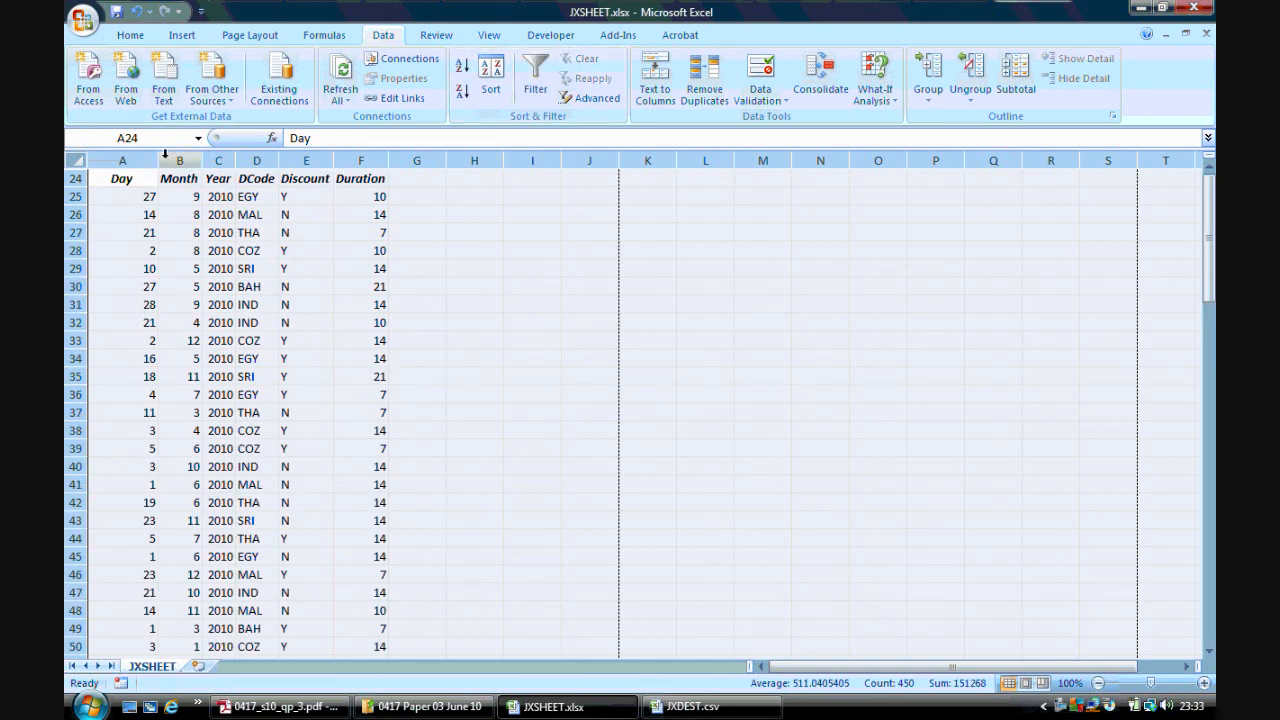
{"action": "left_click", "coordinate": [481, 393]}
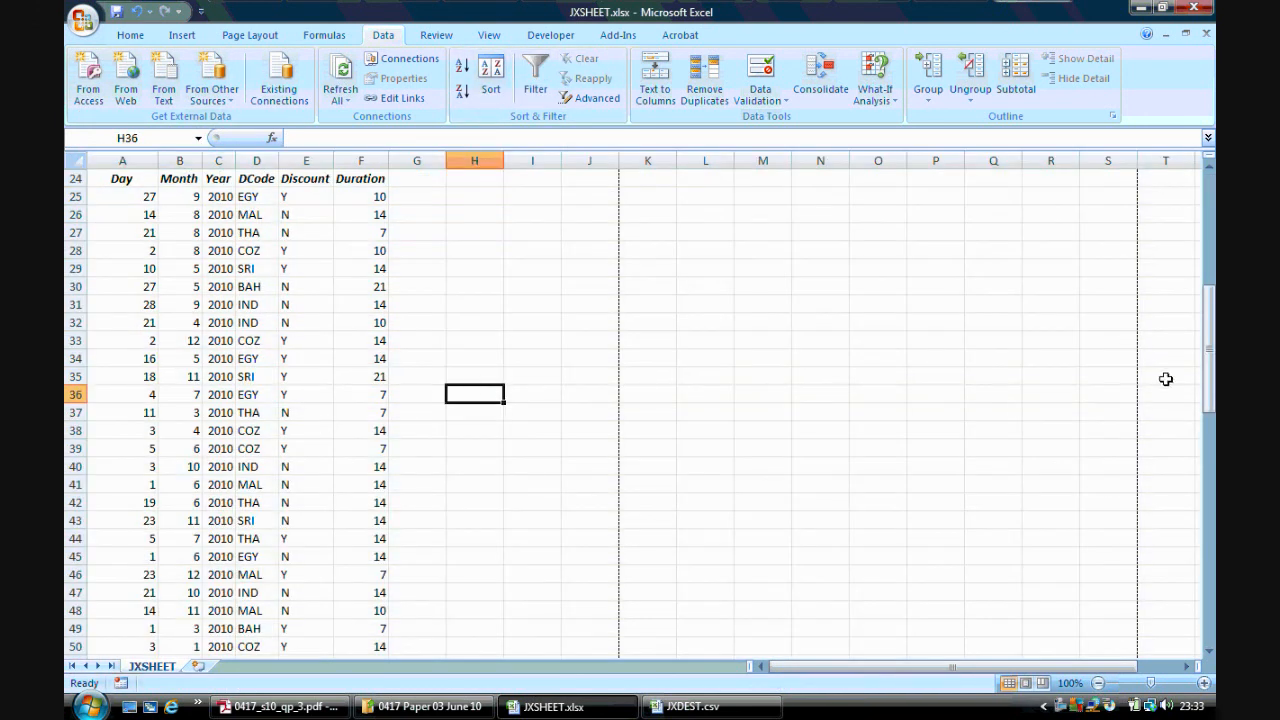
Unhide rows 1 to 23 of the sheet
{"action": "left_click_drag", "start_coordinate": [1210, 348], "coordinate": [1196, 264]}
{"action": "left_click", "coordinate": [75, 163]}
{"action": "right_click", "coordinate": [78, 170]}
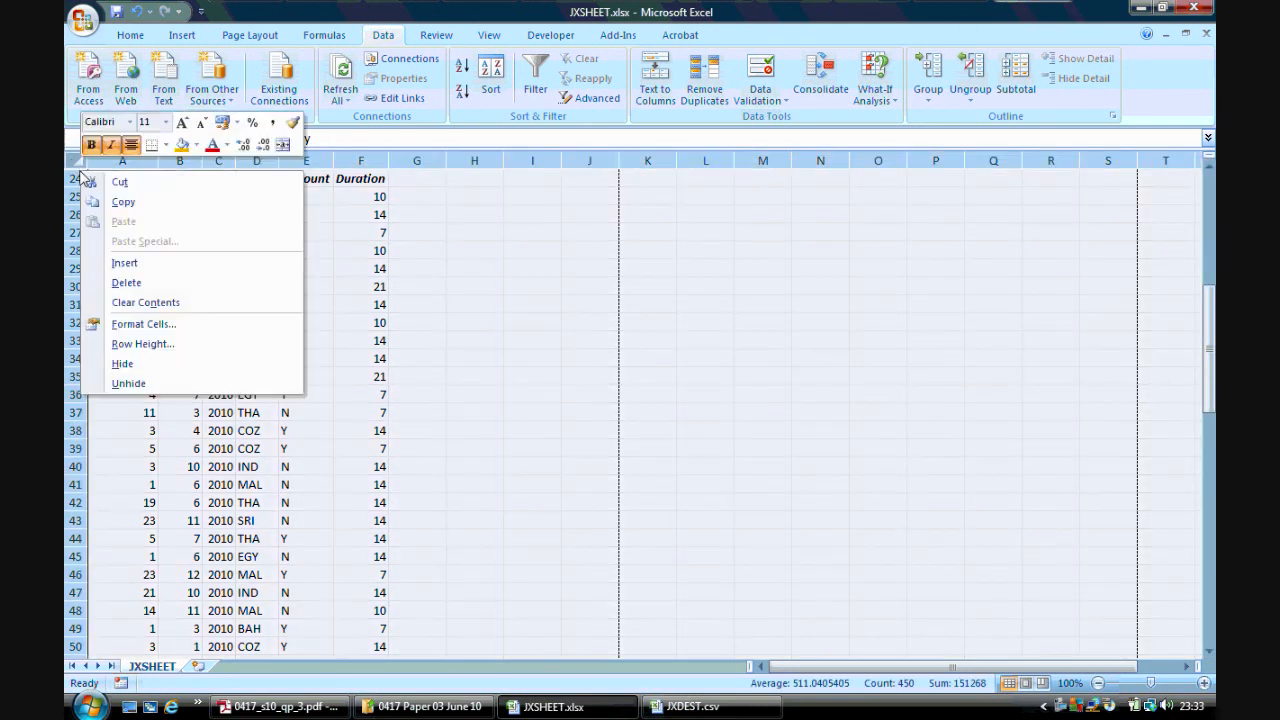
{"action": "left_click", "coordinate": [156, 382]}
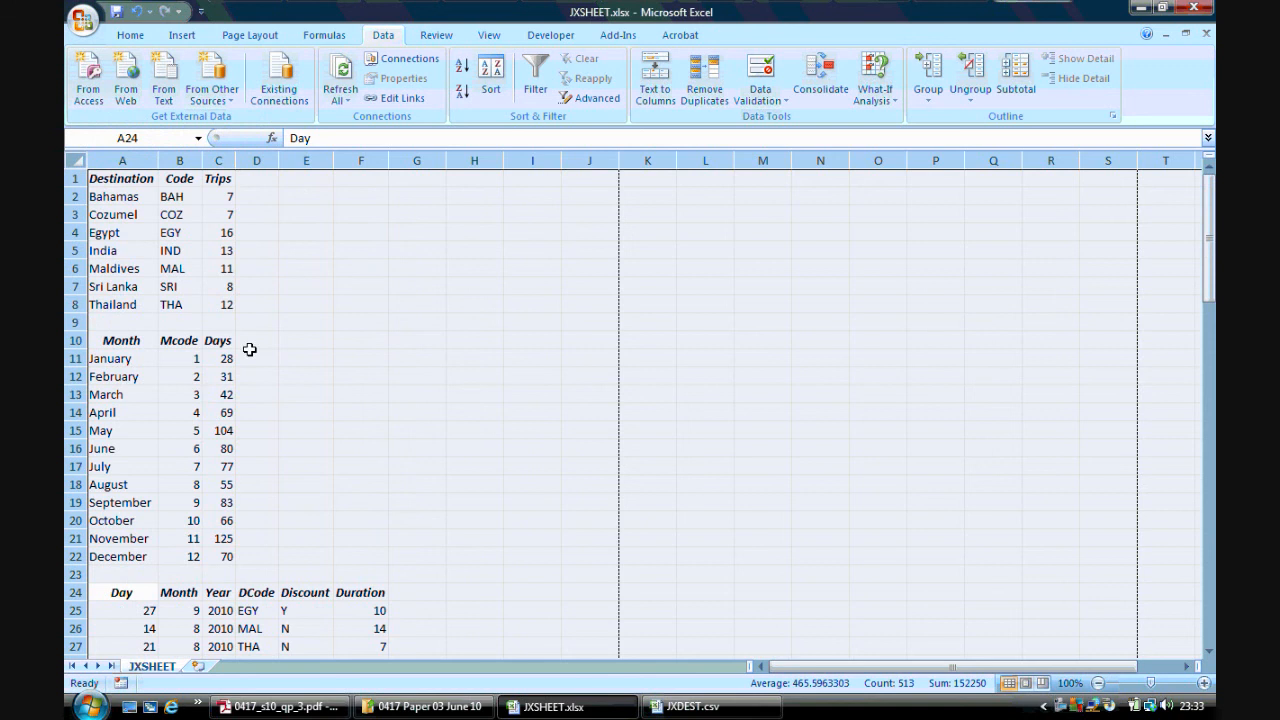
{"action": "left_click", "coordinate": [316, 394]}
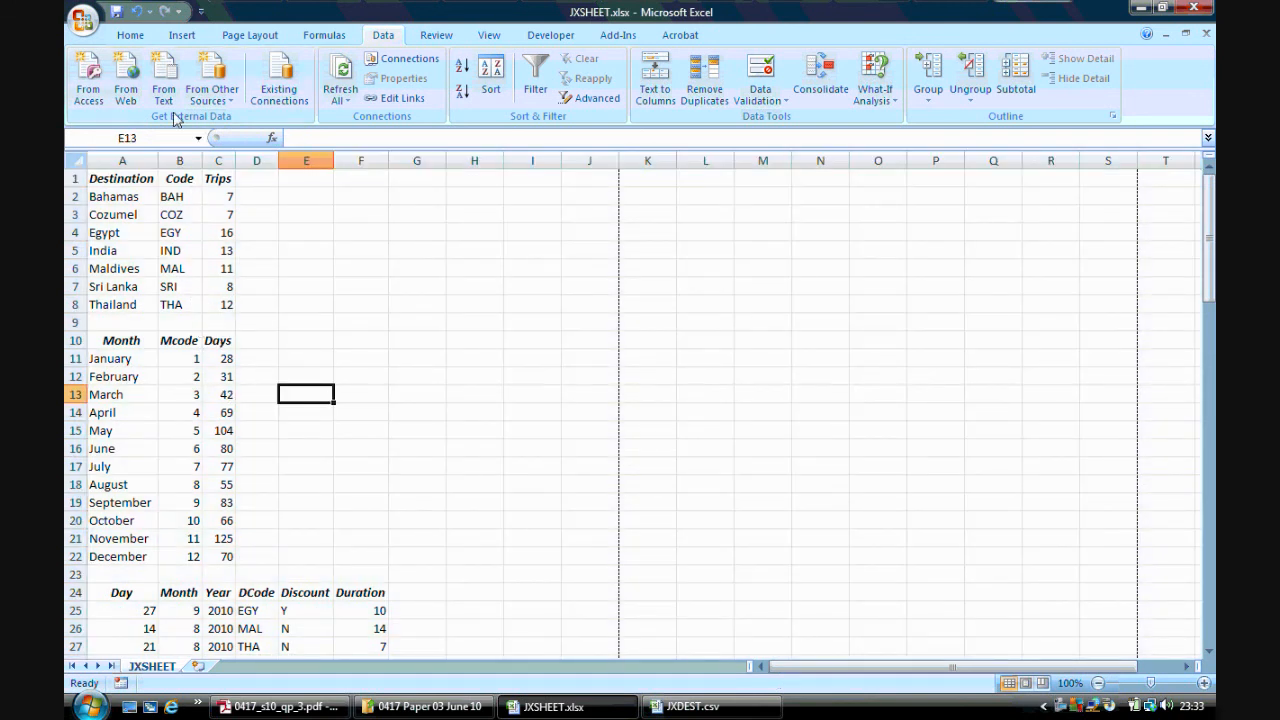
Undo the row unhiding, the filter removal and the column unhiding
{"action": "left_click", "coordinate": [136, 11]}
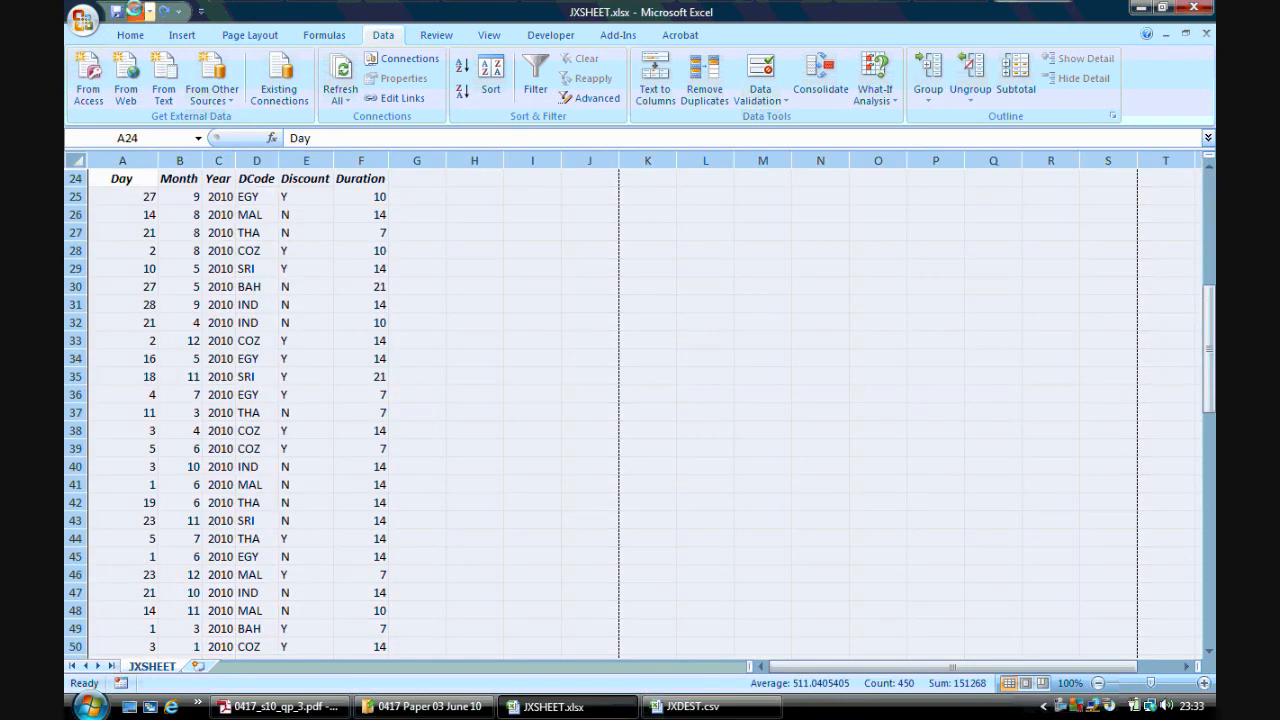
{"action": "left_click", "coordinate": [136, 11]}
{"action": "left_click", "coordinate": [136, 11]}
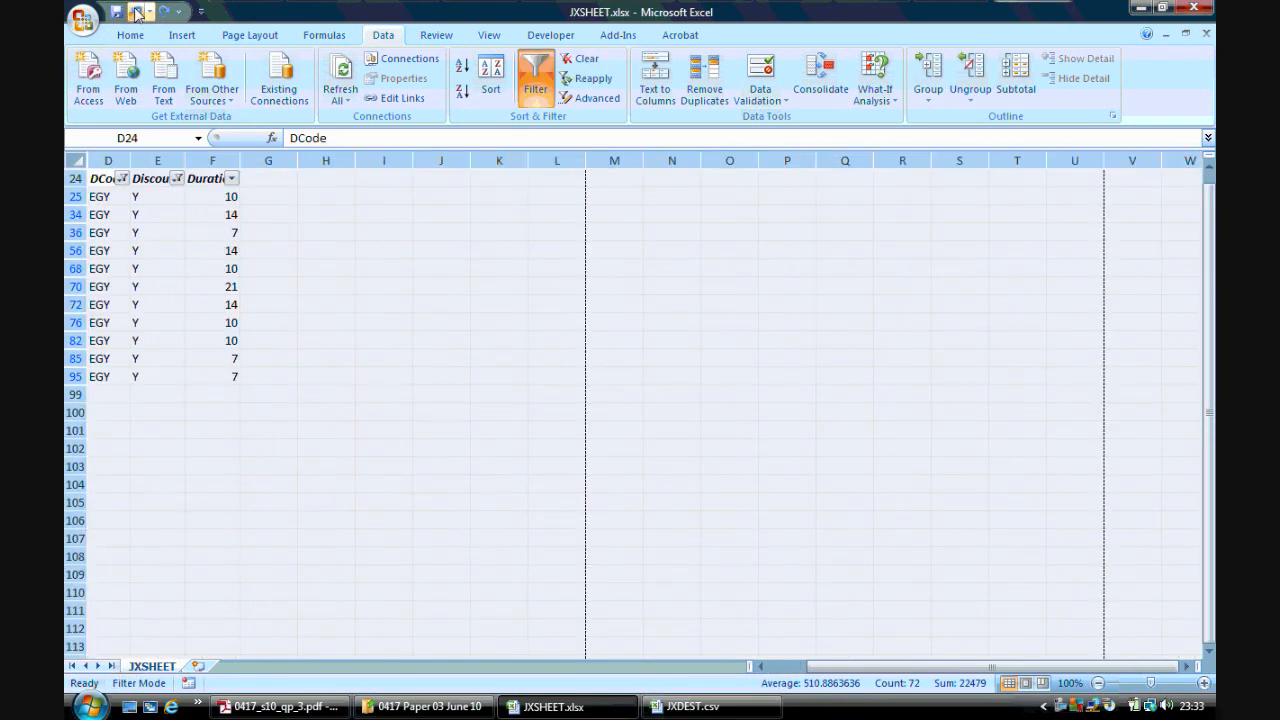
{"action": "left_click", "coordinate": [317, 413]}
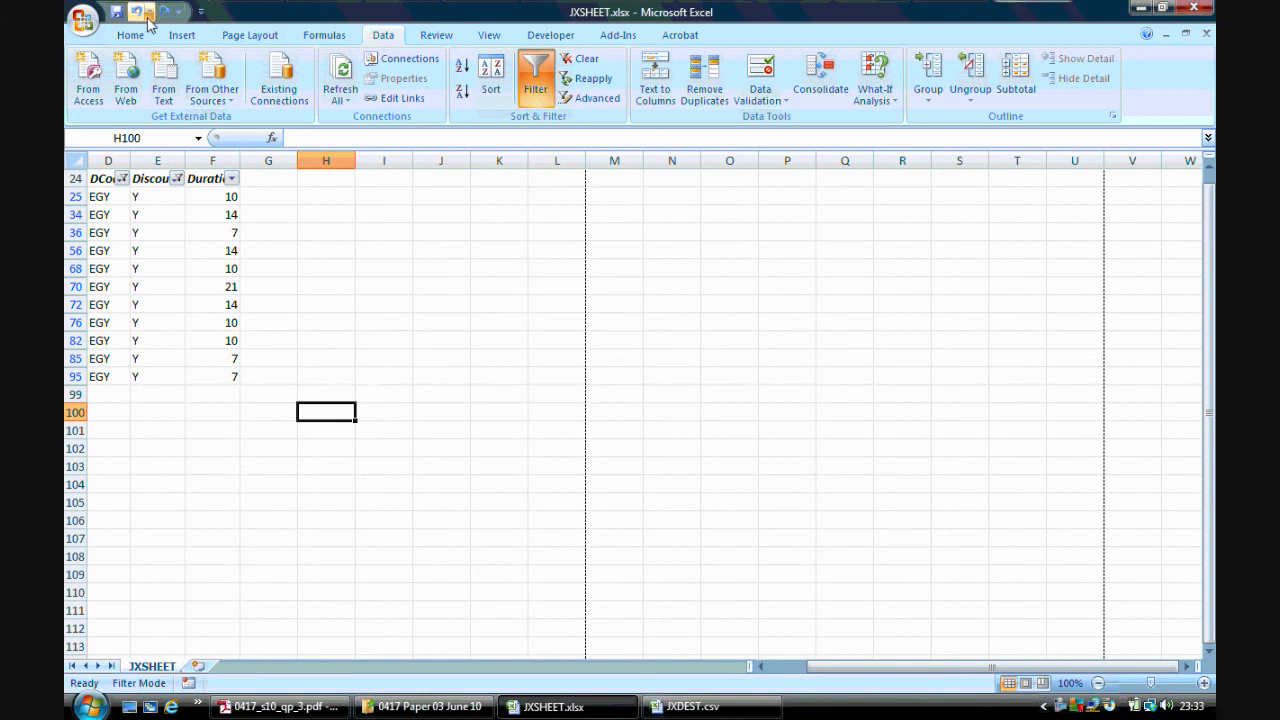
Save the workbook, then close both spreadsheets and the question paper
{"action": "left_click", "coordinate": [119, 15]}
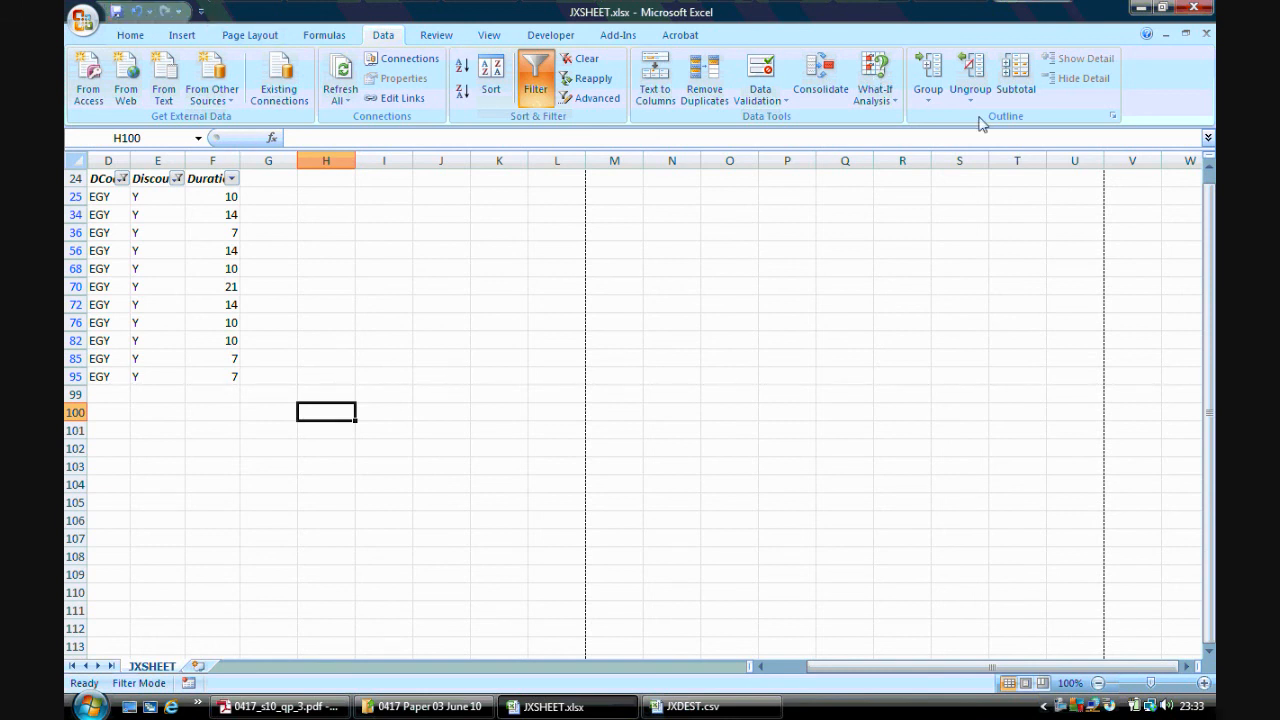
{"action": "left_click", "coordinate": [1193, 10]}
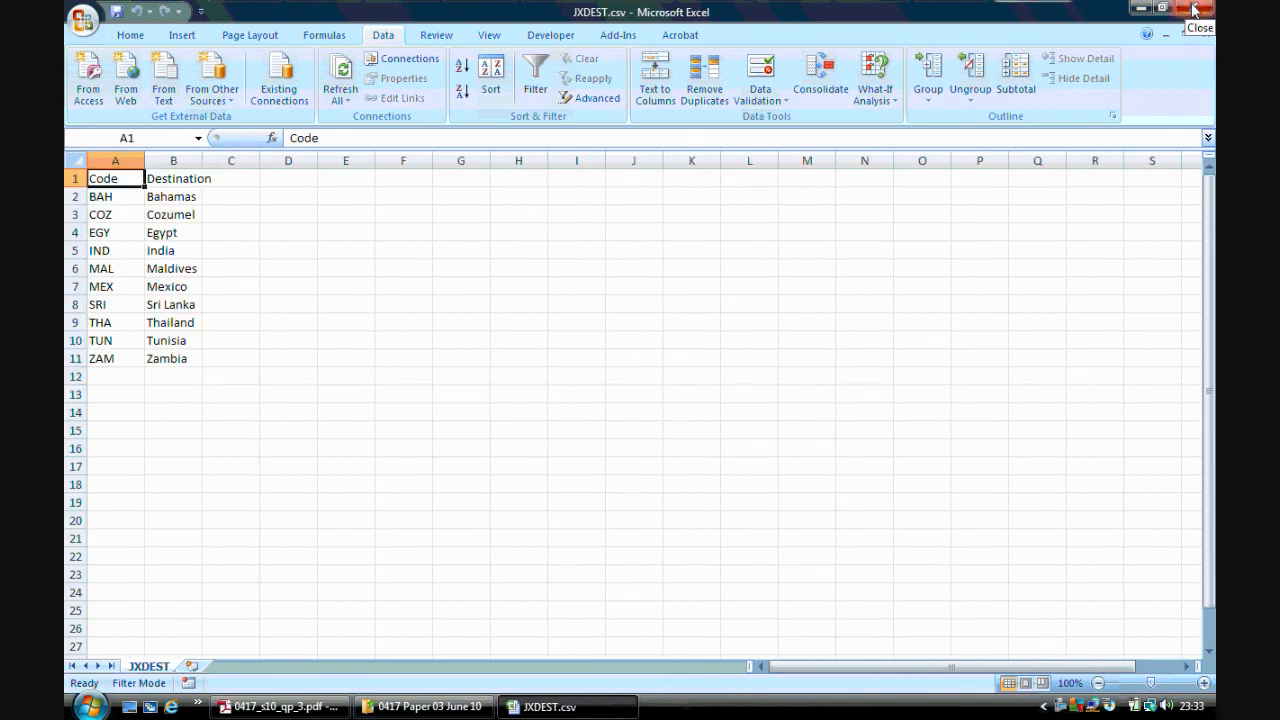
{"action": "left_click", "coordinate": [1193, 10]}
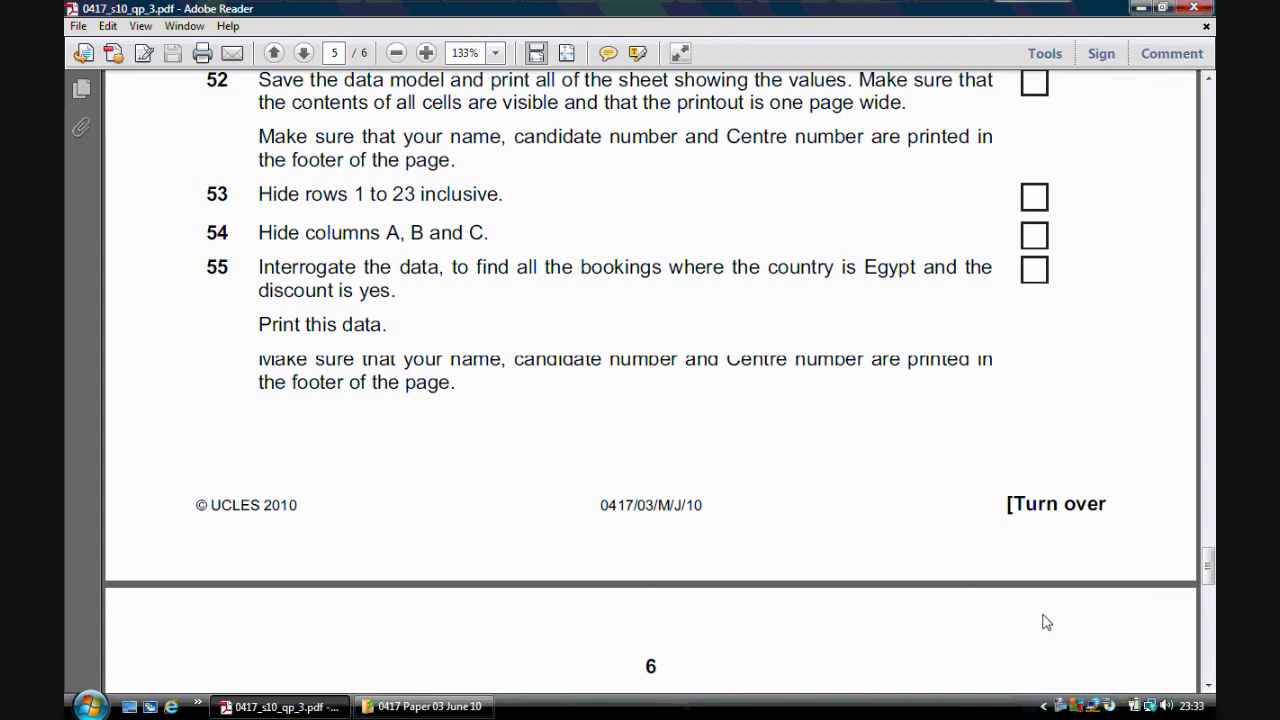
{"action": "left_click", "coordinate": [1204, 8]}
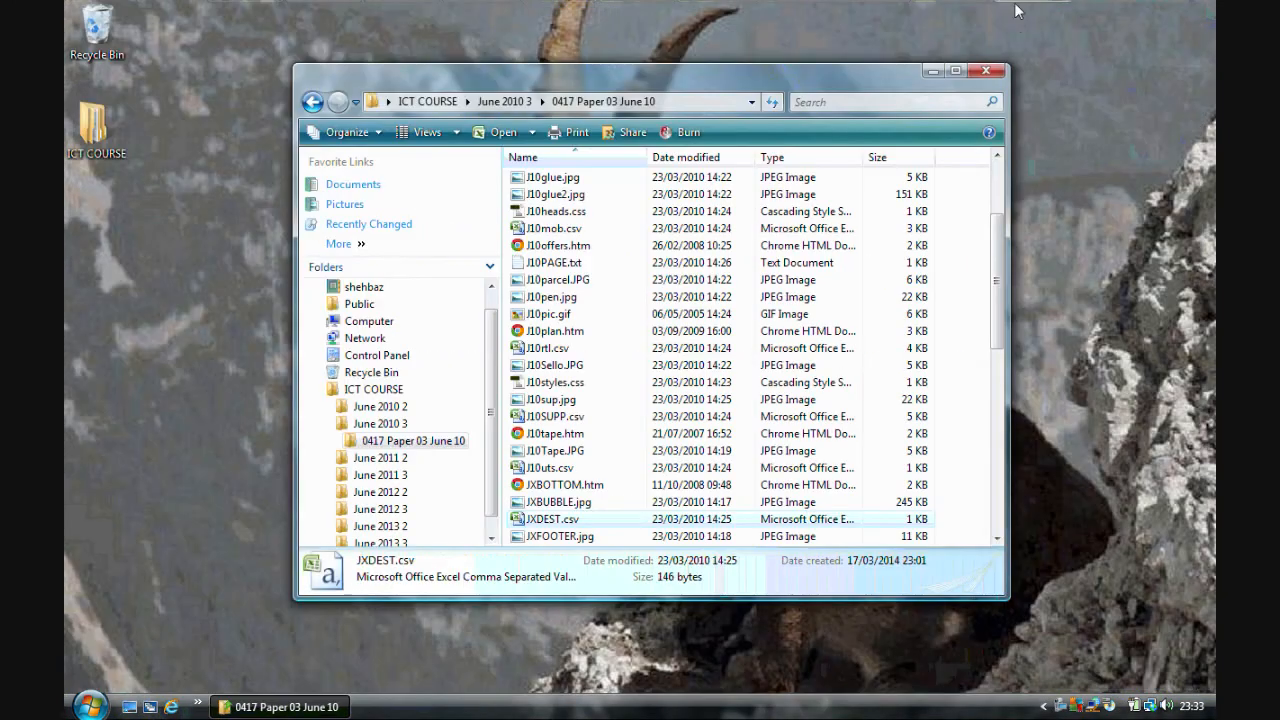
{"action": "right_click", "coordinate": [1066, 707]}
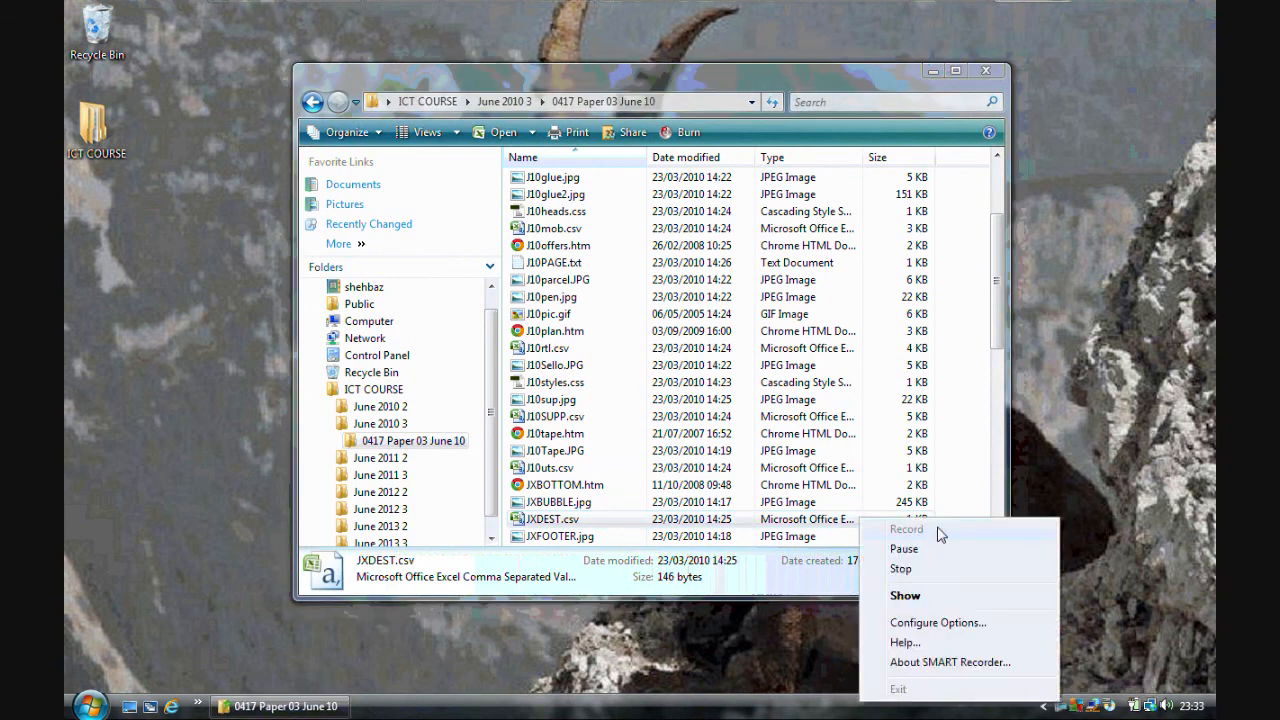